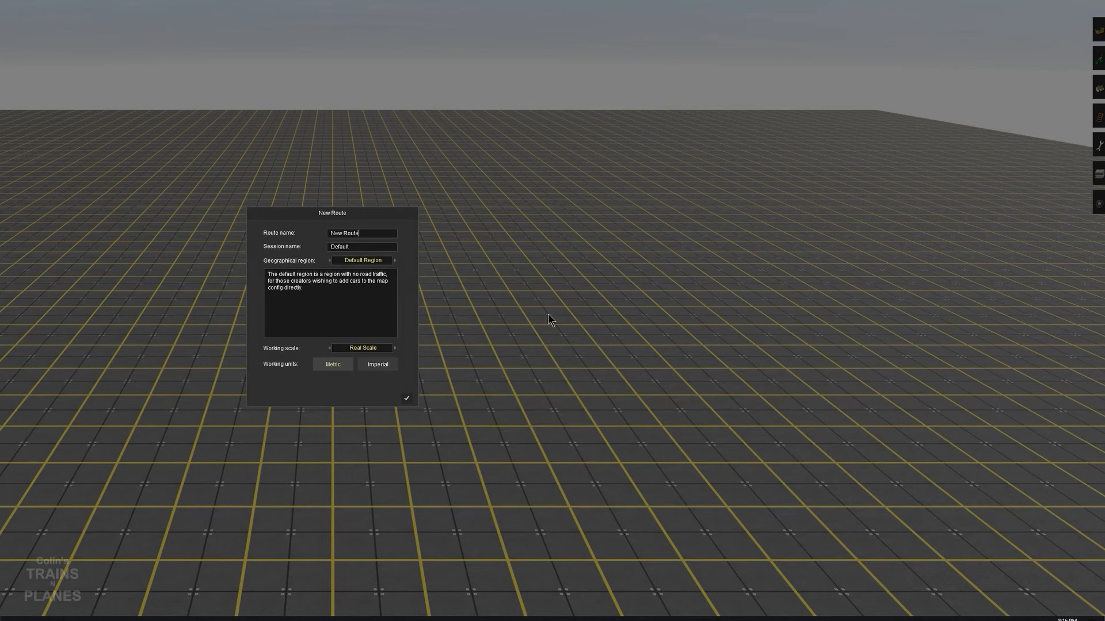
Create a new route named Ashburton Paper with the 1950s Glory Years US region and Imperial working units
drag(368, 233, 317, 233)
text(Ashburton Paper)
click(396, 260)
click(396, 260)
click(396, 261)
click(396, 261)
click(395, 261)
click(396, 260)
click(395, 261)
click(396, 260)
click(395, 260)
click(395, 260)
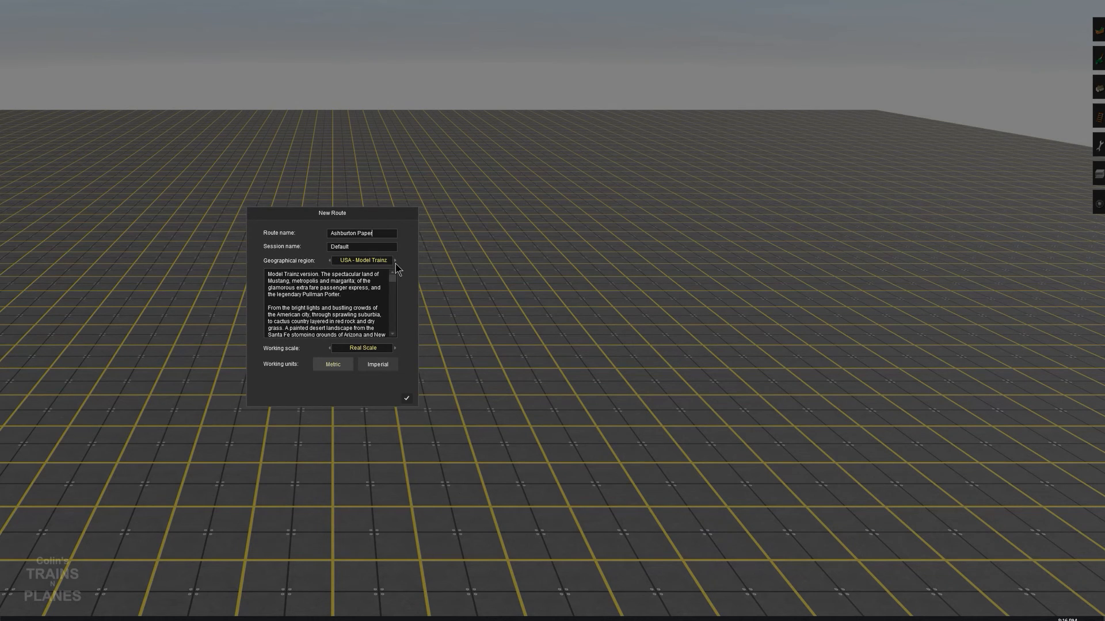
click(395, 261)
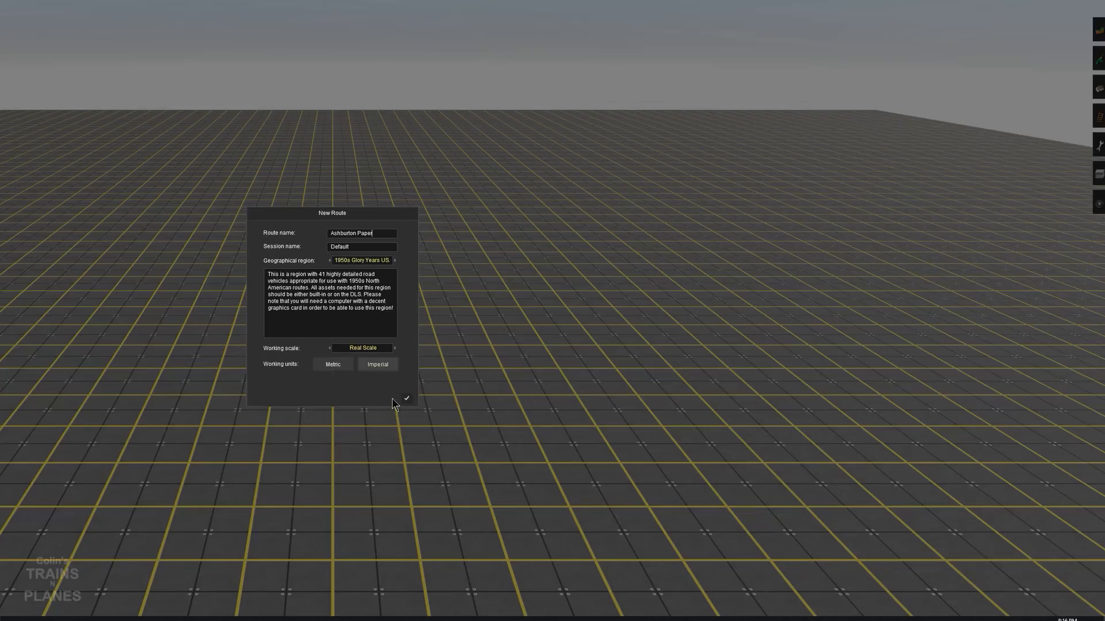
click(406, 399)
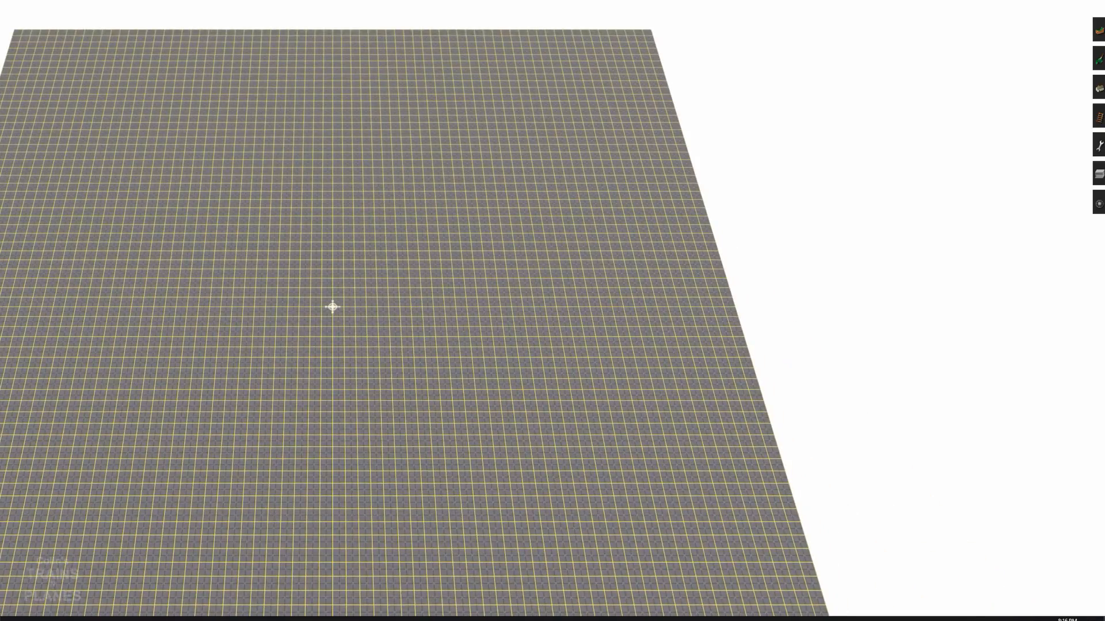
Lay the first stretch of TRS19 Track 1 Procedural track across the baseboard, up to its right-hand edge
scroll(295, 310, up, 10)
right_drag(296, 310, 282, 292)
scroll(335, 397, down, 10)
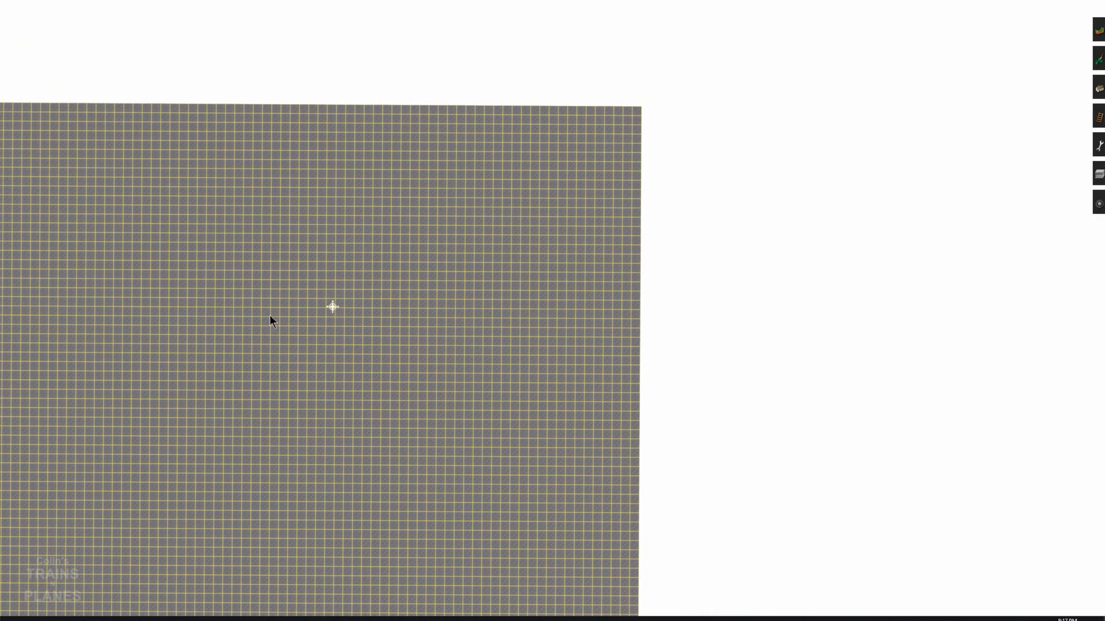
click(1098, 117)
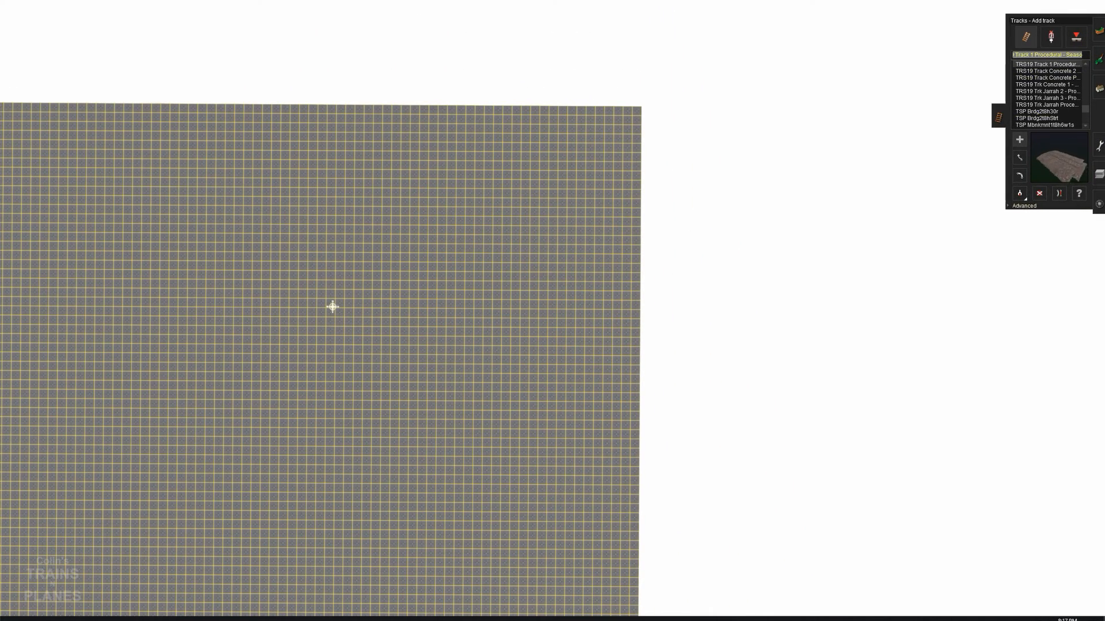
click(1, 351)
click(251, 306)
click(622, 280)
Add a baseboard section beyond the edge where the track ends
click(1099, 30)
click(1049, 136)
click(670, 386)
Continue the line from its end point across the added section in a gentle curve to the next board edge
click(1099, 117)
click(622, 281)
click(900, 315)
click(1047, 370)
right_click(1072, 397)
click(305, 280)
click(551, 404)
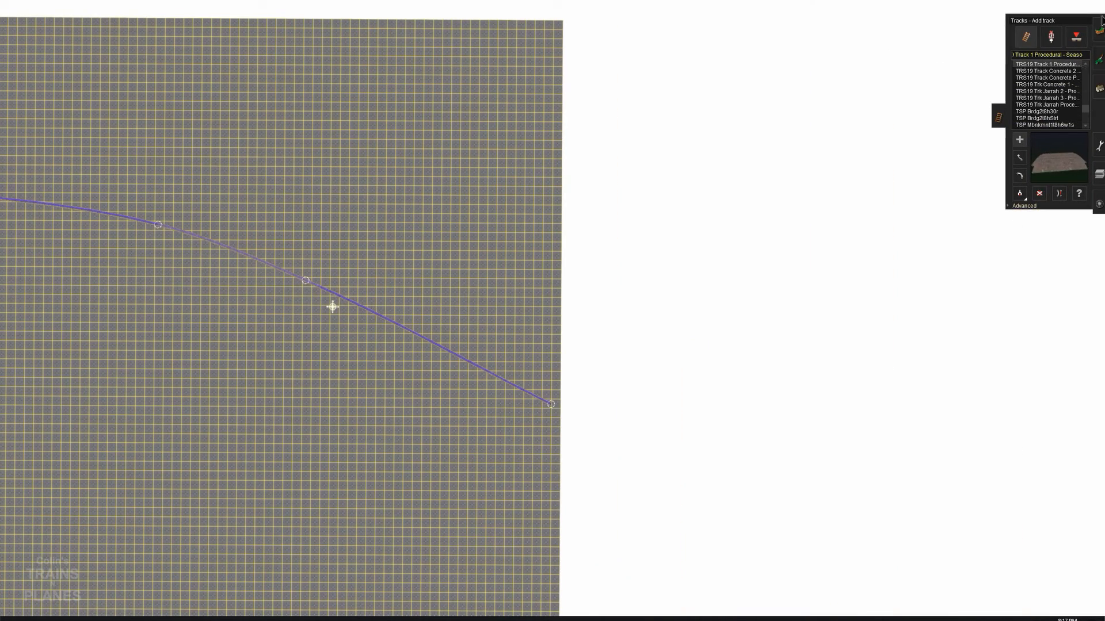
Add another baseboard section past the track's end and extend the line onto it
click(1098, 30)
click(653, 410)
click(1098, 117)
click(551, 405)
click(819, 533)
Straighten the last laid track segment and carry the line on toward the far side of the section
click(1058, 193)
click(716, 486)
right_click(876, 501)
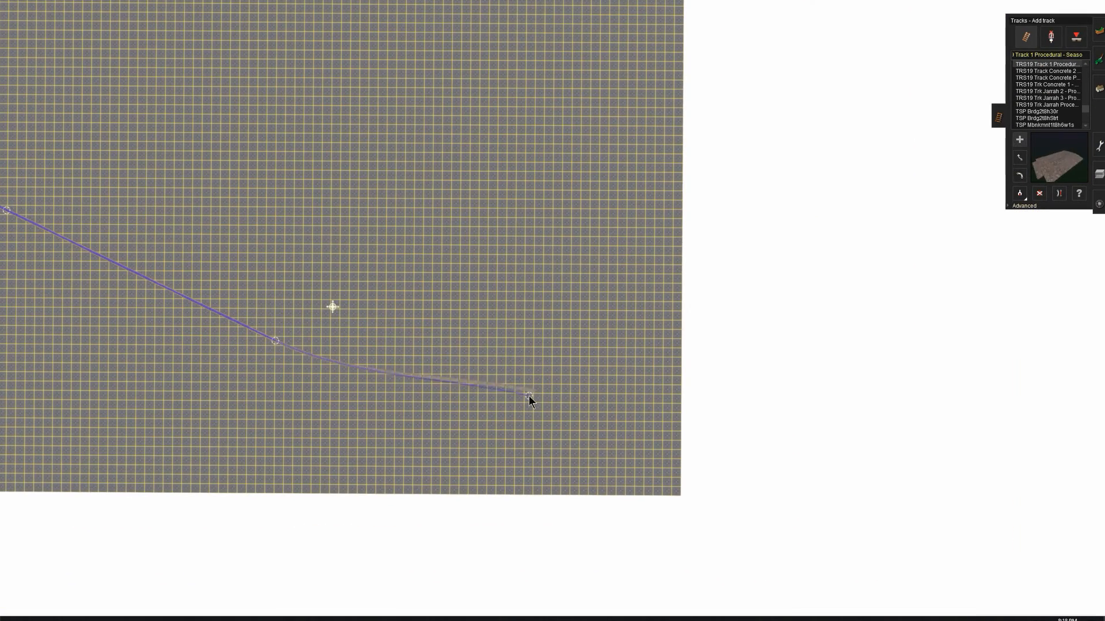
right_drag(285, 387, 105, 336)
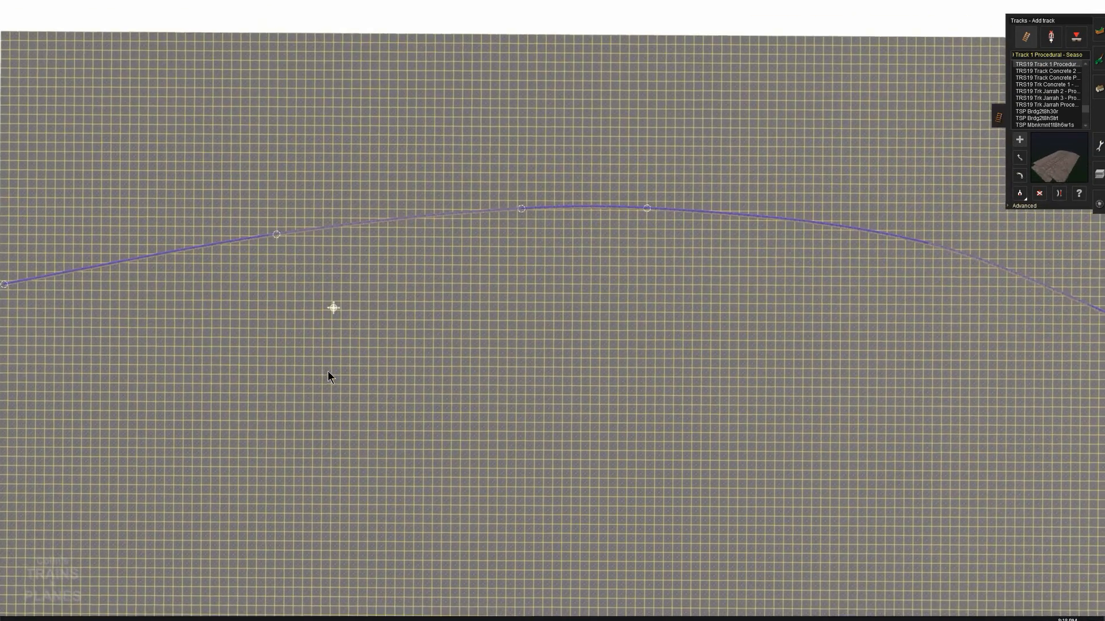
scroll(309, 279, up, 5)
middle_drag(309, 278, 185, 379)
Lay a second track running alongside the main line
click(1020, 206)
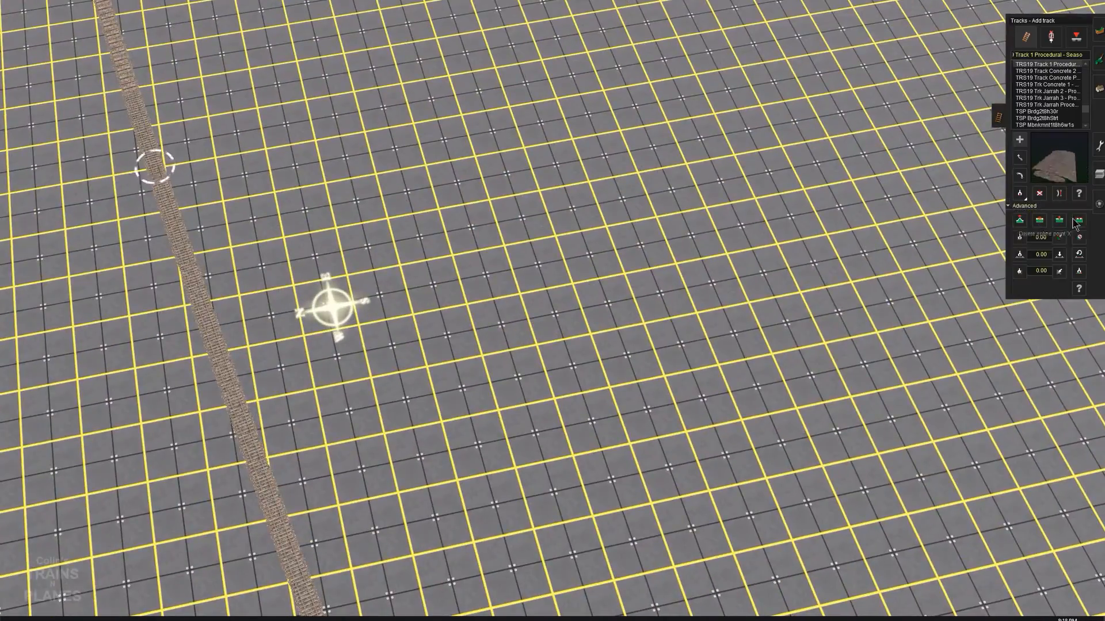
middle_drag(346, 393, 229, 192)
right_click(229, 192)
right_drag(261, 456, 364, 226)
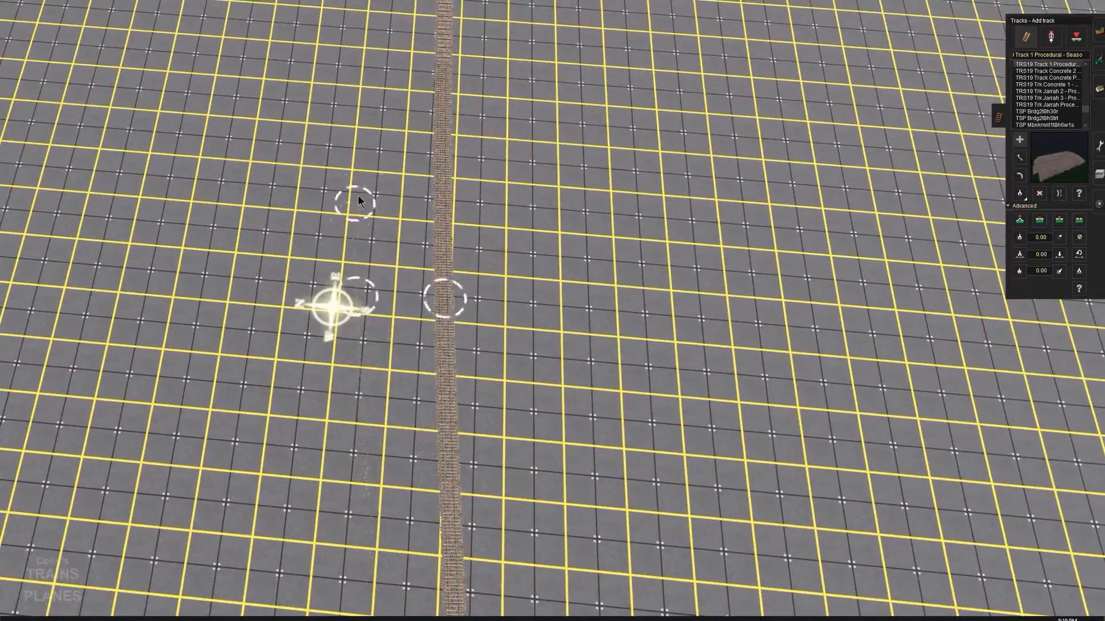
right_click(357, 195)
right_click(323, 195)
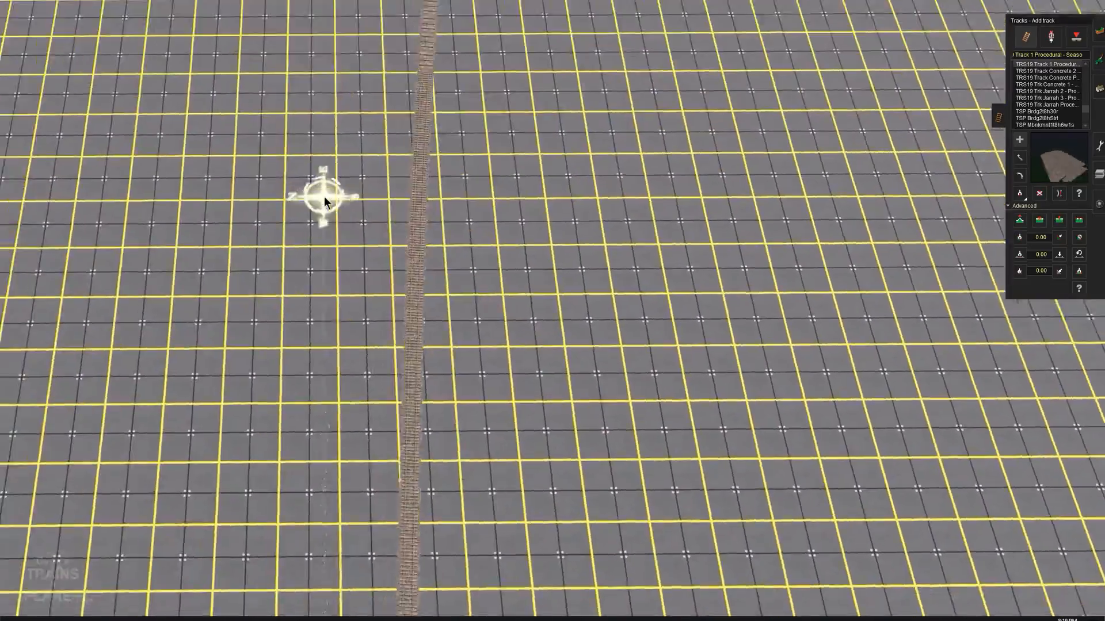
click(357, 214)
right_click(315, 168)
right_drag(314, 168, 340, 214)
click(361, 289)
click(353, 229)
Move the second track's points so that it runs closely parallel to the main line, and save the route
drag(354, 229, 379, 242)
middle_drag(362, 284, 757, 328)
drag(308, 370, 289, 391)
right_click(295, 191)
drag(287, 353, 215, 363)
right_click(315, 181)
right_click(309, 200)
right_click(316, 203)
right_click(334, 191)
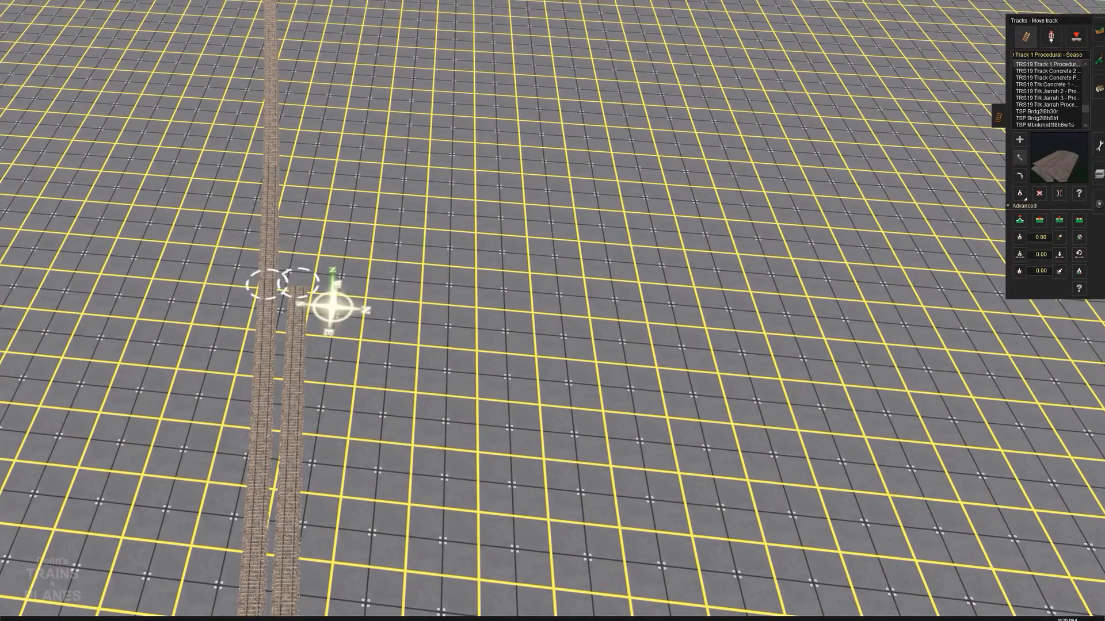
key(ctrl+s)
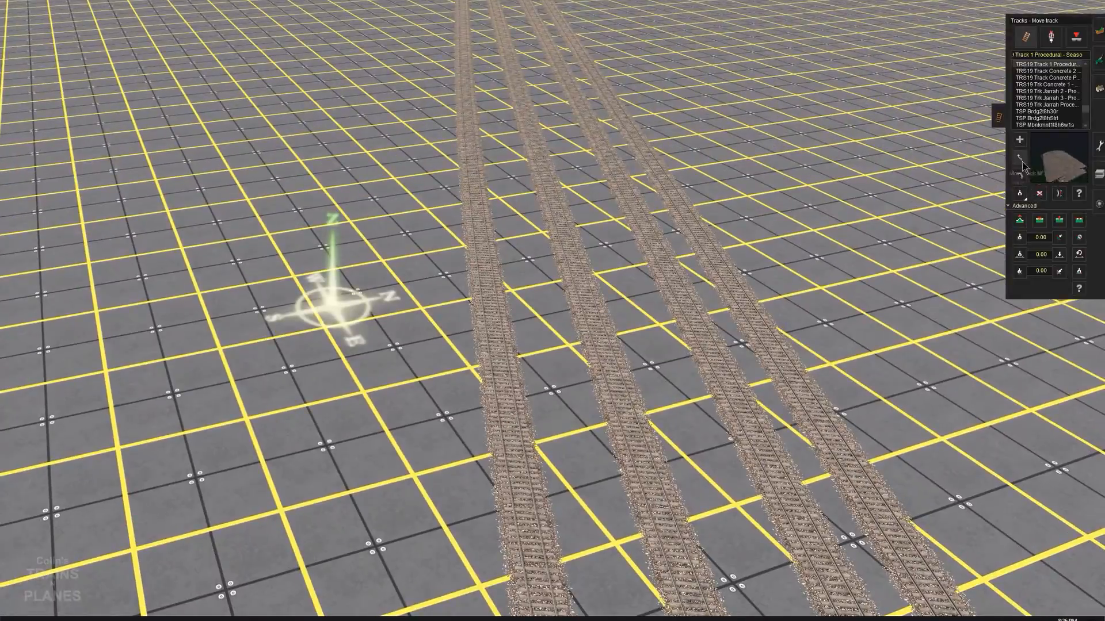
Insert spline points opposite each other on the two outer neighbouring tracks and move the outermost track closer to its neighbour
click(1059, 220)
click(494, 307)
click(588, 302)
click(1019, 157)
drag(495, 306, 512, 302)
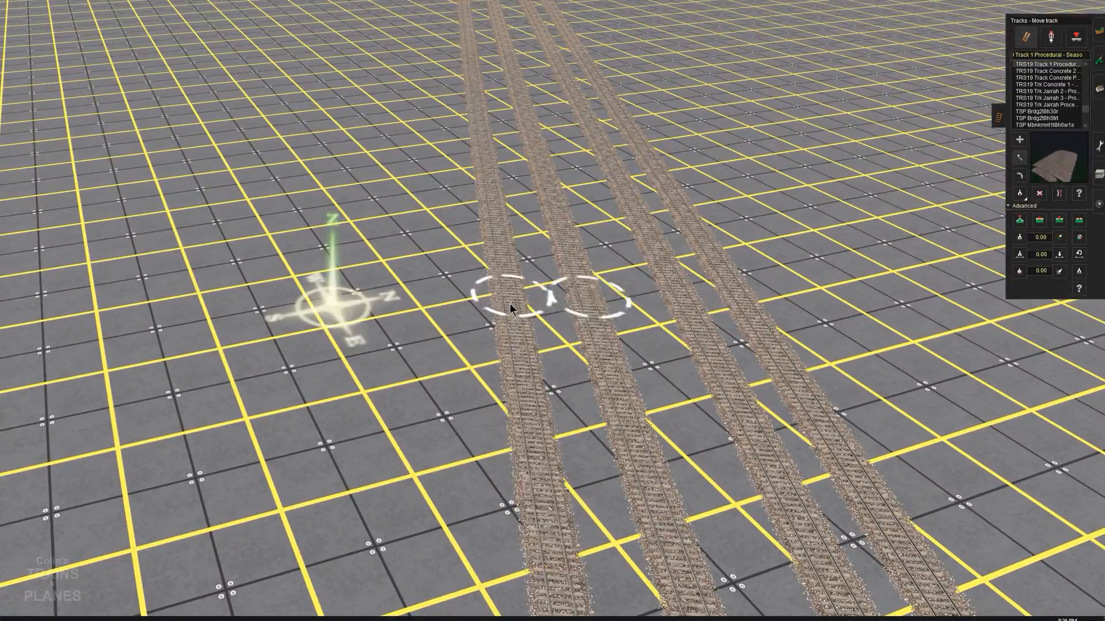
Straighten the matching segments of all four parallel tracks
key(Down)
scroll(431, 257, down, 10)
right_click(432, 256)
right_click(148, 363)
key(Down)
key(Up)
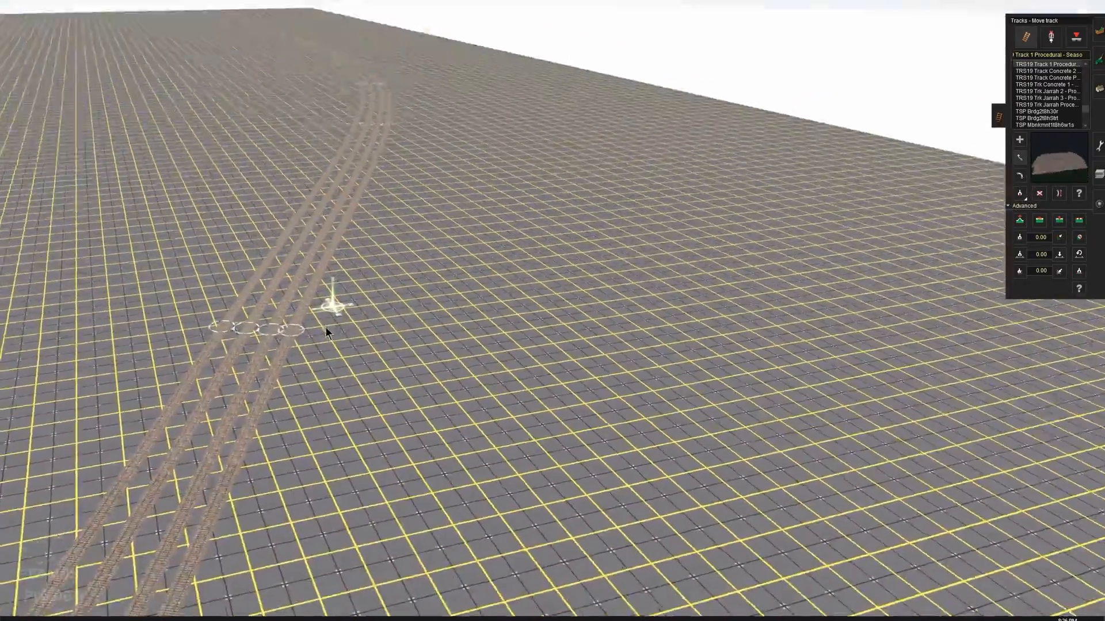
click(1058, 193)
click(306, 182)
click(292, 182)
click(273, 181)
click(257, 182)
Add a connecting track from the end of the parallel tracks onto the single line ahead
right_click(303, 180)
key(Left)
right_click(295, 186)
click(1019, 140)
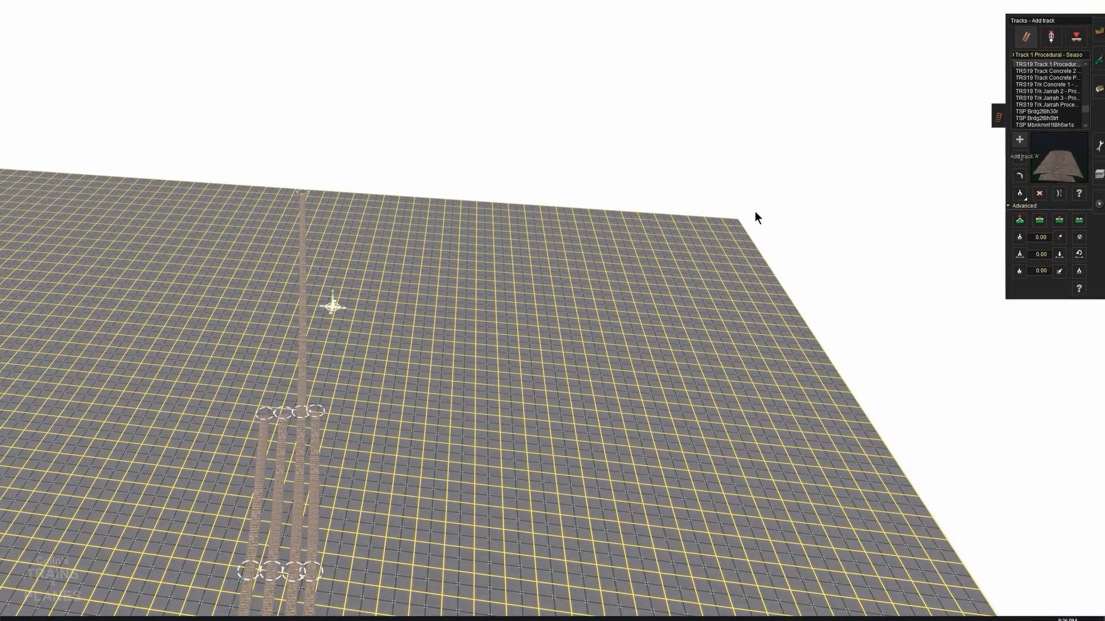
click(303, 261)
Straighten the last segment of each of the four parallel tracks before their end points
click(1058, 193)
click(314, 486)
click(297, 488)
click(276, 491)
click(258, 493)
Connect the end of the second parallel track to the single line with a new piece of track
click(1020, 140)
click(283, 414)
click(289, 313)
Straighten the single track beyond the new junction
scroll(278, 330, up, 8)
right_click(278, 330)
right_click(464, 258)
right_click(343, 267)
key(Down)
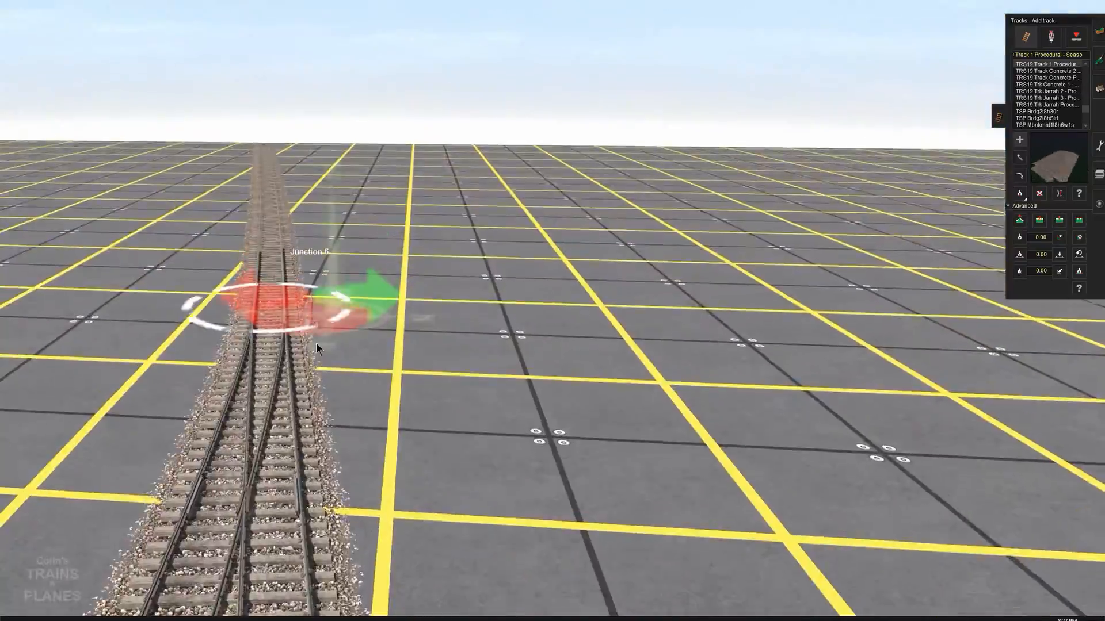
right_click(314, 339)
click(1059, 193)
click(271, 180)
Shift the farther junction slightly along the line and straighten the track between the two junctions
right_click(312, 304)
key(Left)
right_click(327, 322)
right_click(247, 184)
key(Up)
scroll(326, 256, down, 8)
key(Down)
key(m)
drag(302, 310, 292, 324)
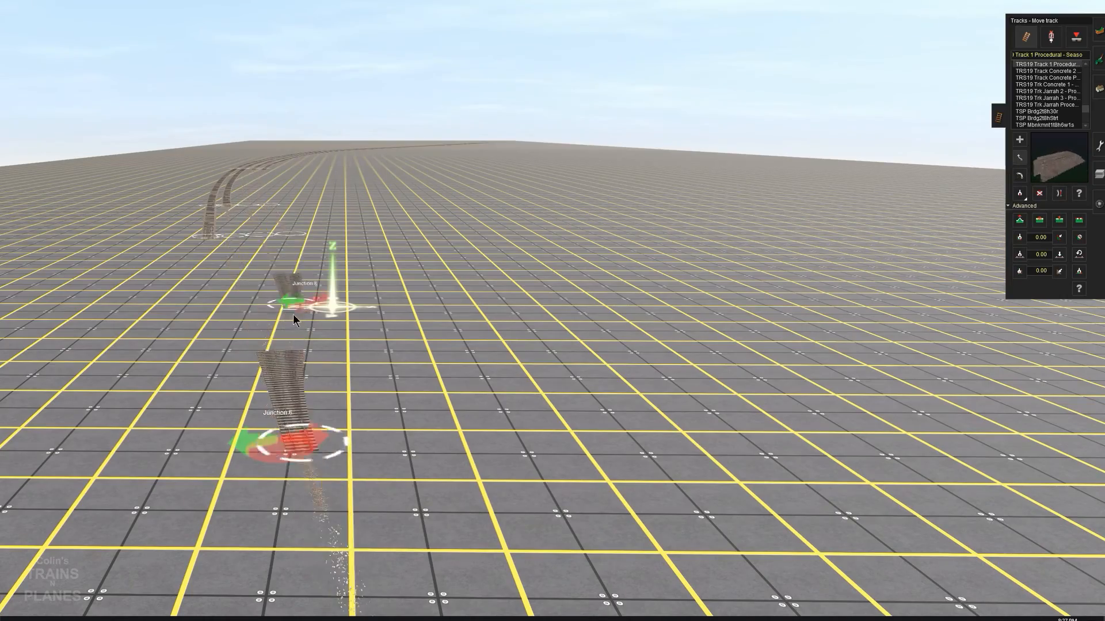
click(1058, 194)
click(297, 363)
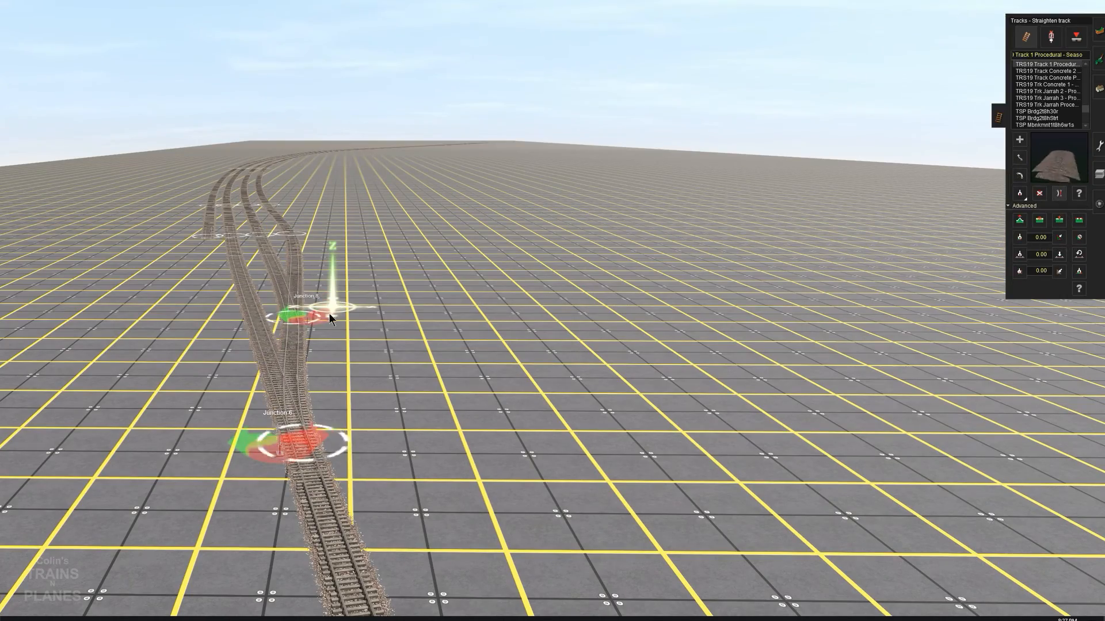
Inspect the single line and the junctions close up for smooth alignment
scroll(326, 311, up, 5)
right_click(300, 292)
key(Left)
key(Up)
scroll(376, 293, up, 5)
right_click(411, 130)
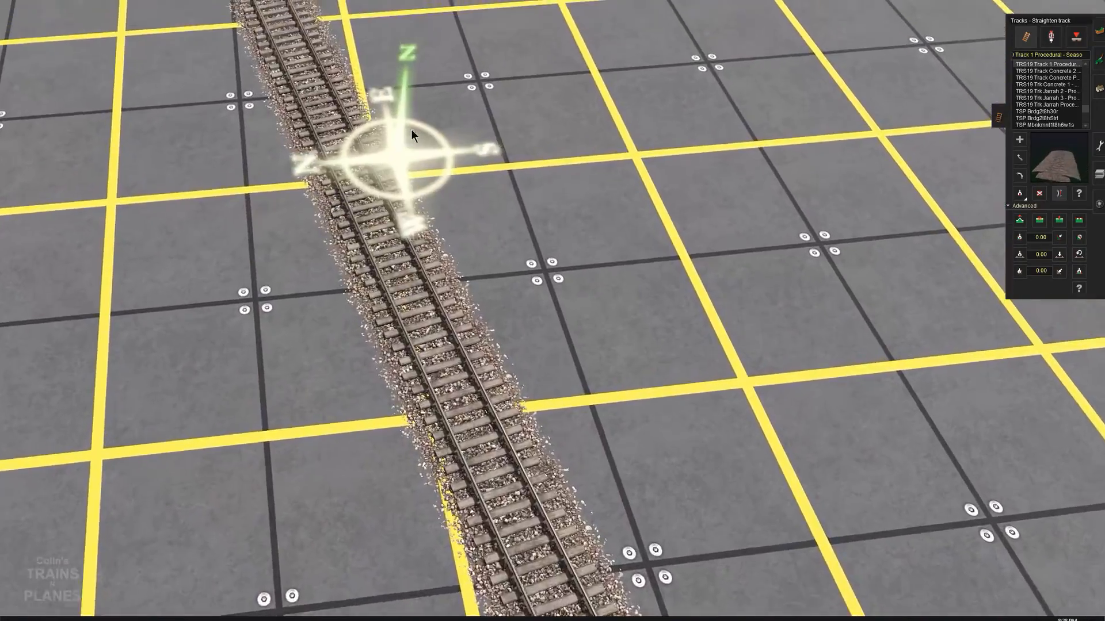
scroll(361, 135, down, 2)
mouse_move(356, 117)
right_down()
mouse_move(327, 121)
mouse_move(291, 178)
mouse_move(284, 154)
mouse_move(319, 161)
right_up()
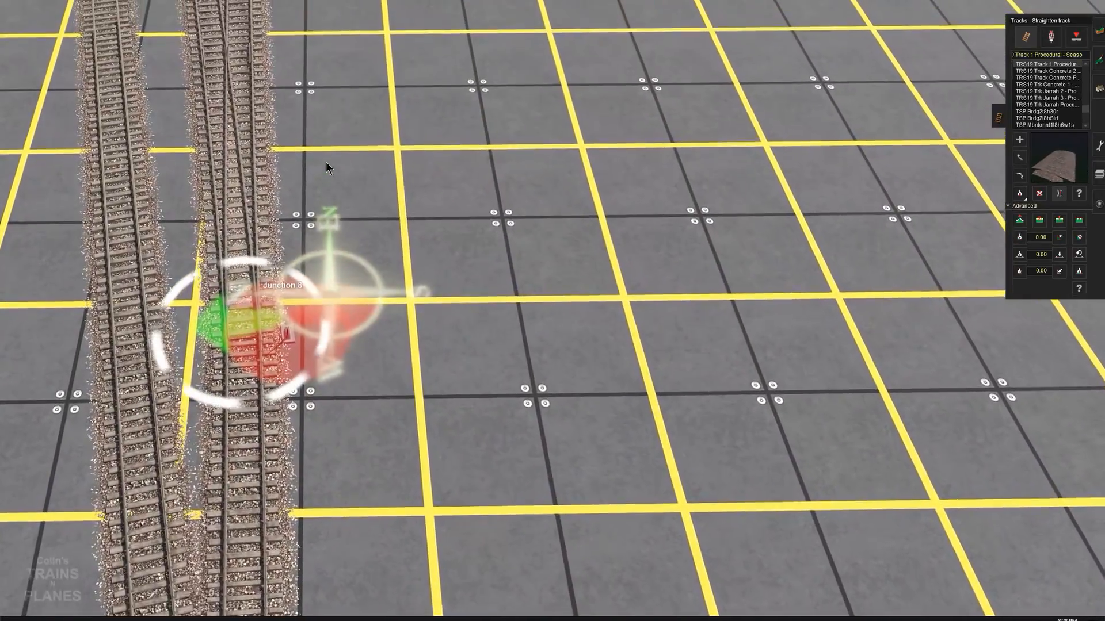
Save the route by overwriting the existing one
scroll(326, 162, down, 8)
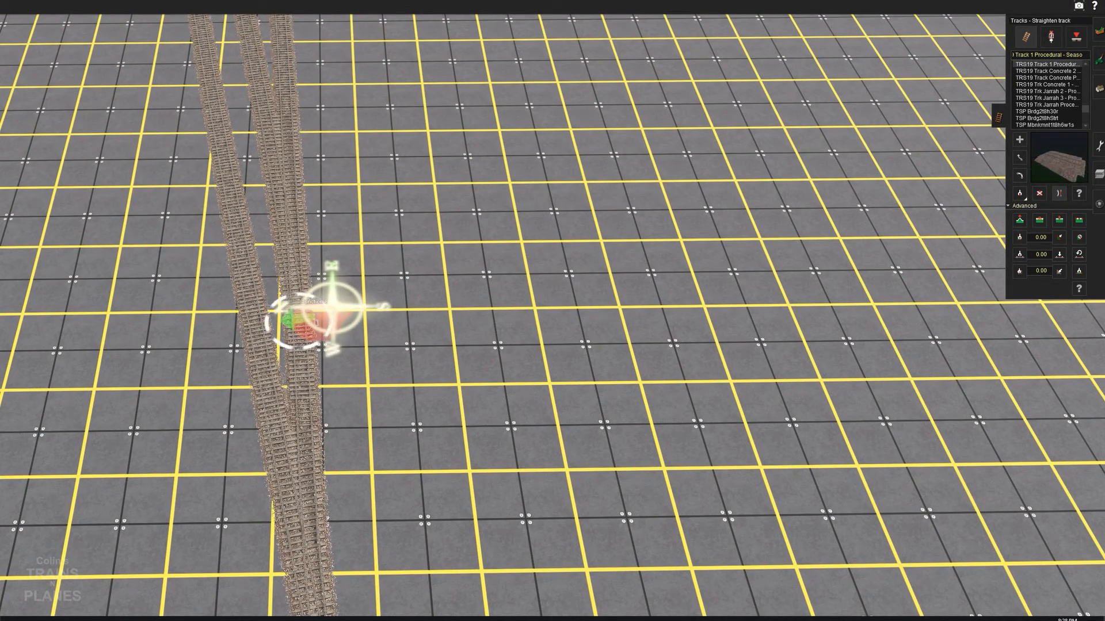
key(ctrl+s)
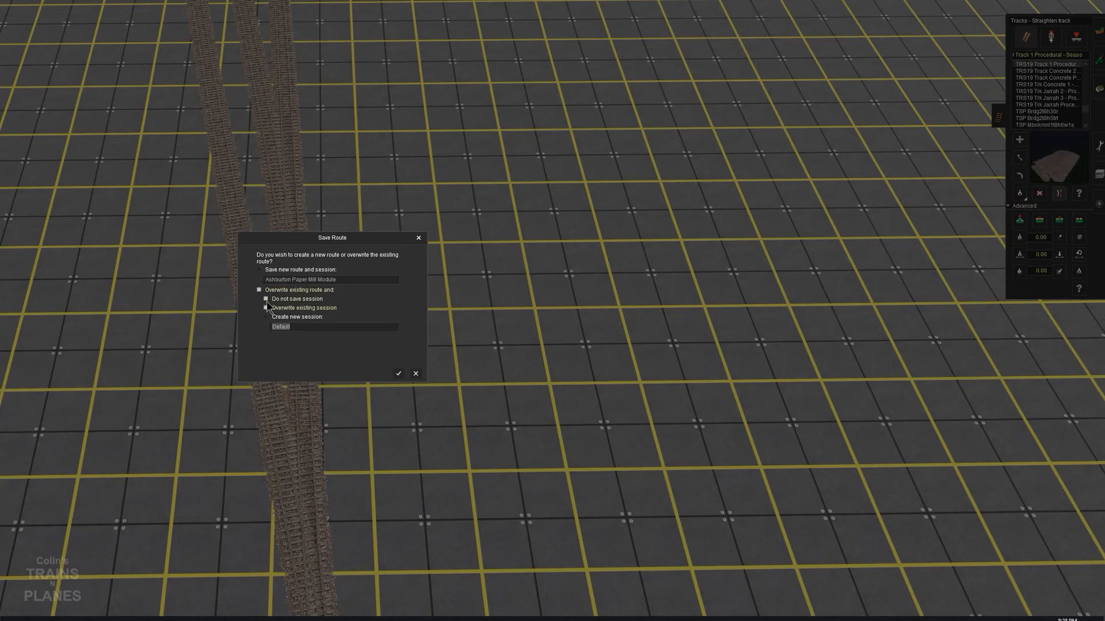
click(397, 375)
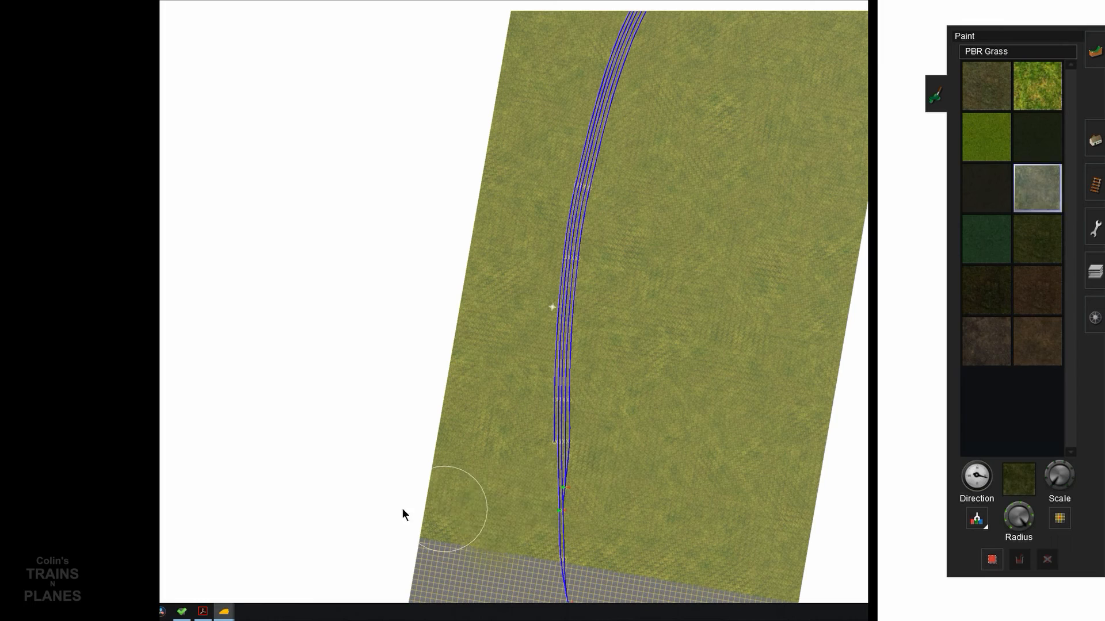
Add two more baseboard sections with a 10m grid along the outer edge of the grass-covered boards
right_click(631, 538)
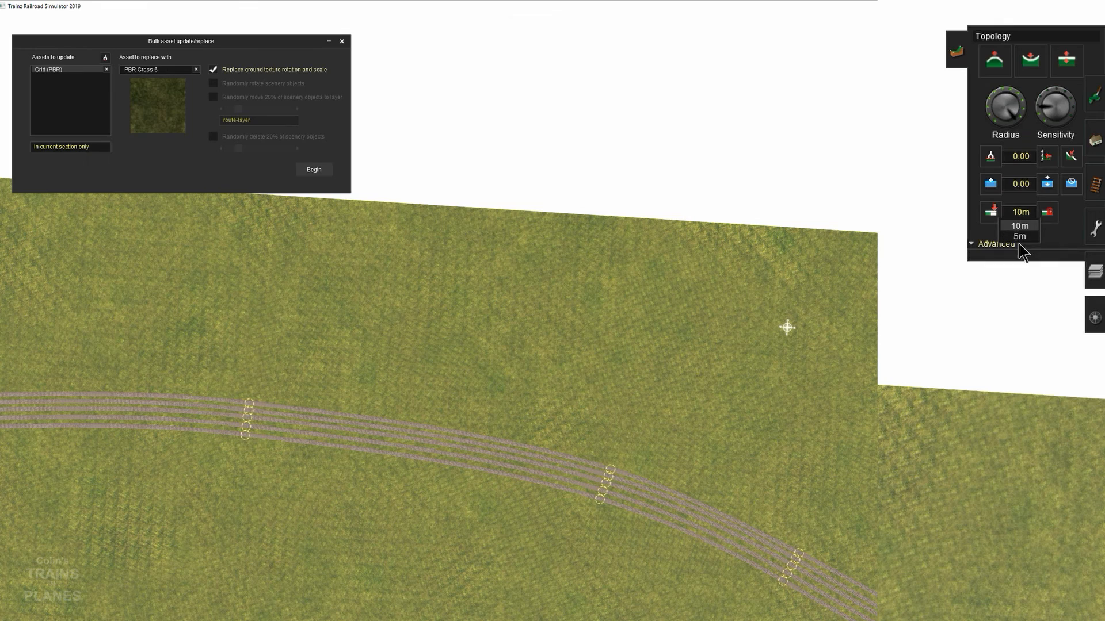
click(978, 244)
click(990, 214)
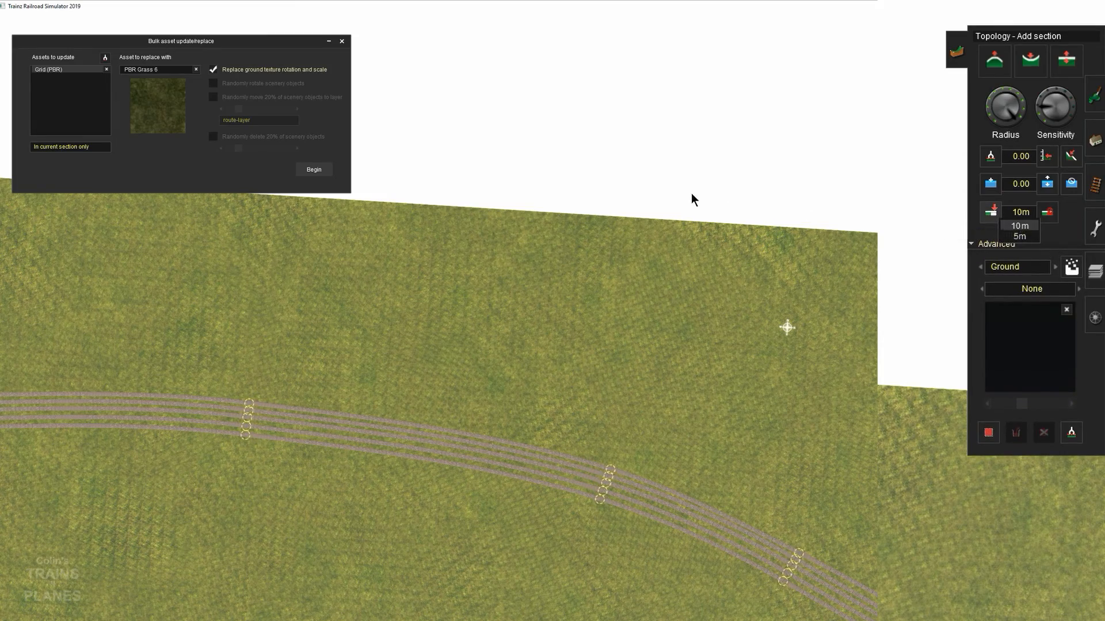
click(582, 243)
click(416, 262)
Bulk-replace the Grid (PBR) texture with PBR Grass 6 in the current new section only
right_drag(526, 383, 797, 329)
right_drag(1036, 134, 792, 323)
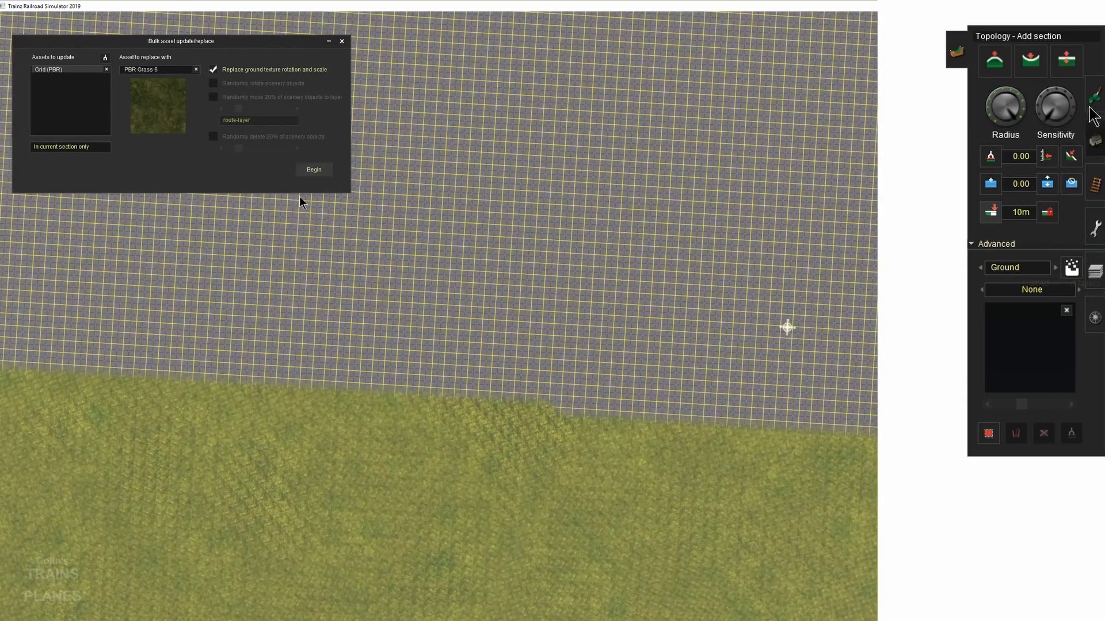
click(1095, 98)
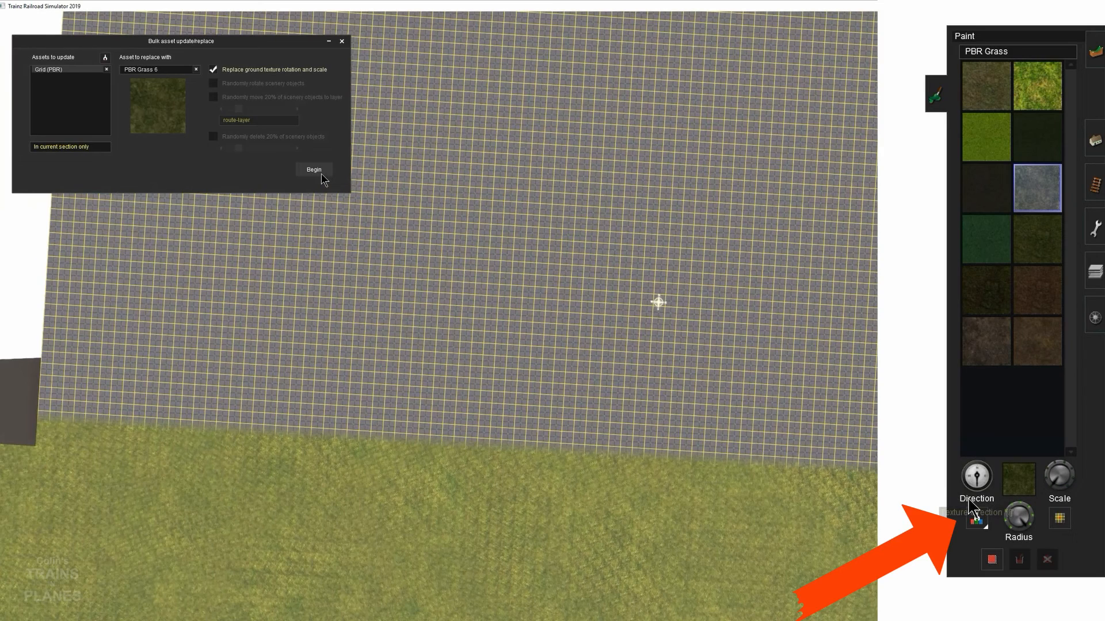
click(314, 170)
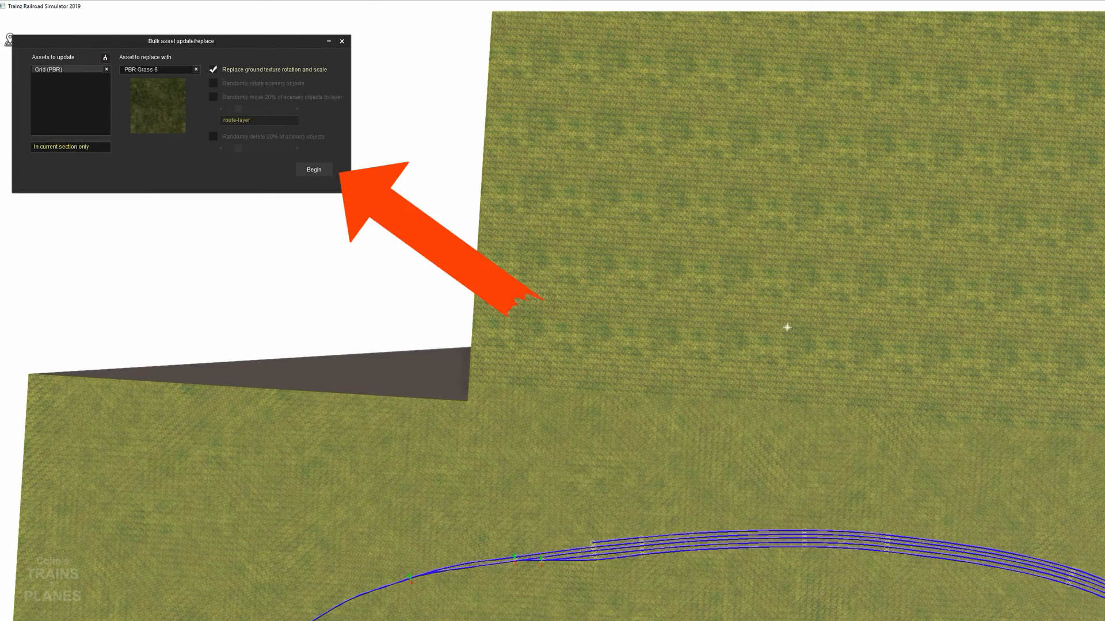
Paint PBR grass over the new section in varying texture directions to break up the repeating pattern
mouse_move(809, 273)
mouse_down()
mouse_move(707, 330)
mouse_move(588, 305)
mouse_move(502, 368)
mouse_move(665, 352)
mouse_move(667, 368)
mouse_move(757, 395)
mouse_move(879, 402)
mouse_move(989, 378)
mouse_move(1068, 427)
mouse_up()
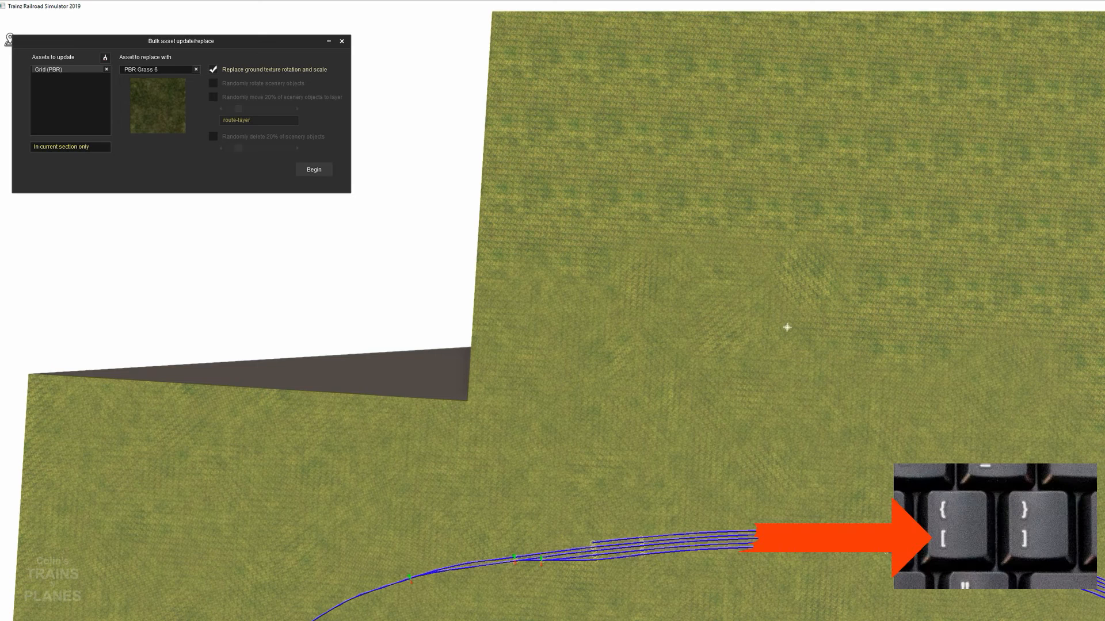
mouse_move(1082, 357)
mouse_down()
mouse_move(1010, 262)
mouse_move(907, 325)
mouse_move(841, 218)
mouse_move(799, 208)
mouse_move(687, 240)
mouse_move(555, 242)
mouse_move(537, 172)
mouse_move(584, 109)
mouse_move(777, 153)
mouse_move(880, 149)
mouse_up()
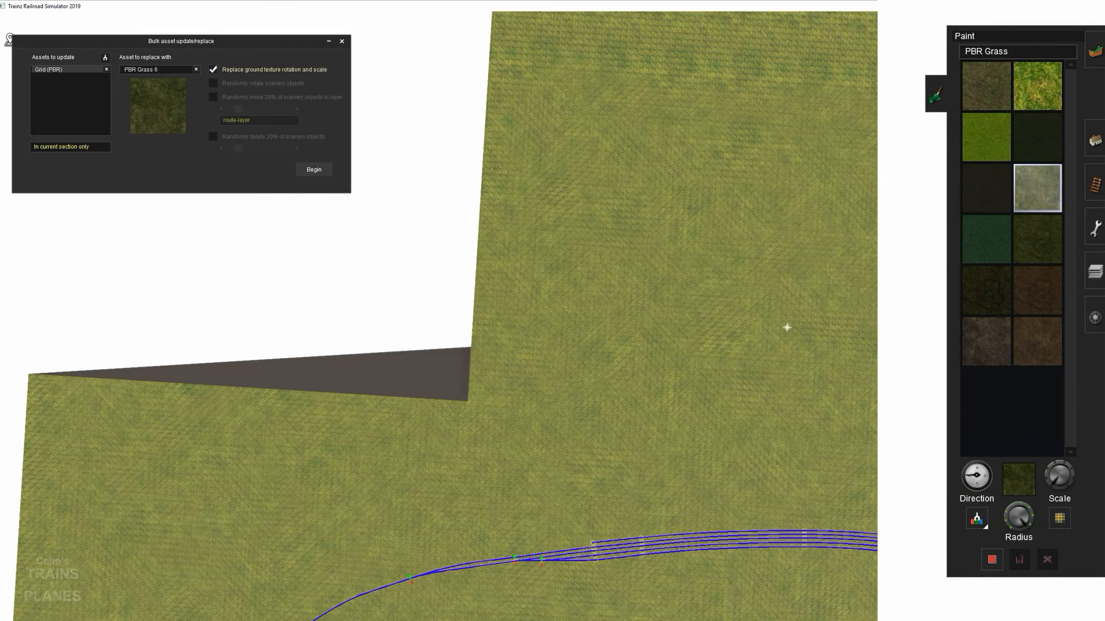
key(Right)
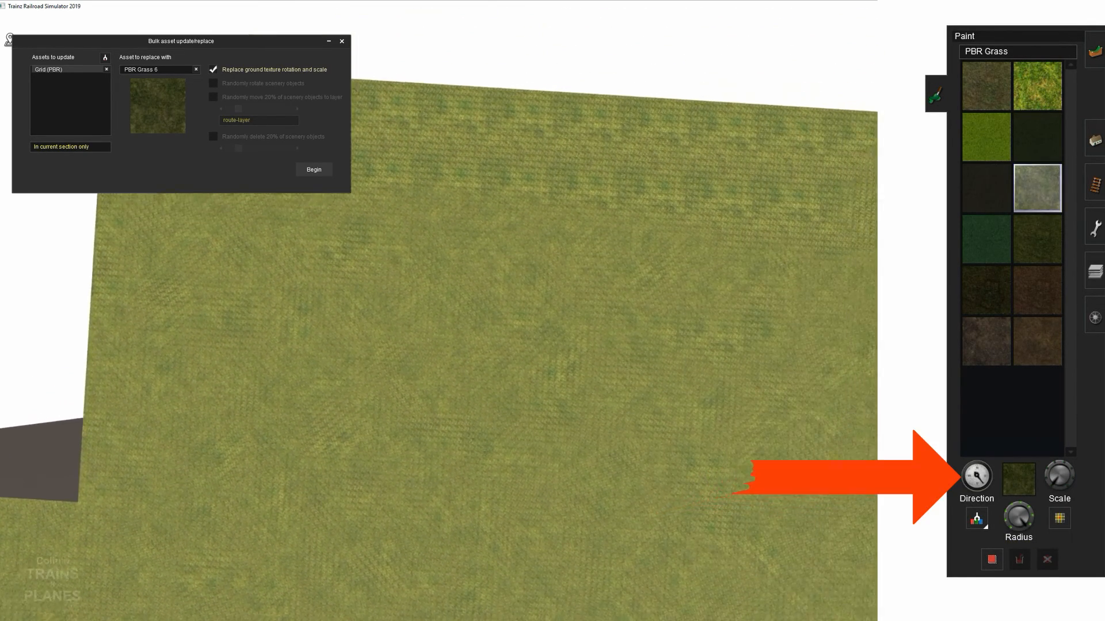
mouse_move(778, 174)
mouse_down()
mouse_move(543, 217)
mouse_move(589, 259)
mouse_move(654, 158)
mouse_move(500, 159)
mouse_move(375, 224)
mouse_move(447, 207)
mouse_up()
mouse_move(447, 207)
right_down()
mouse_move(417, 227)
mouse_move(450, 311)
mouse_move(627, 286)
mouse_move(816, 326)
mouse_move(841, 303)
right_up()
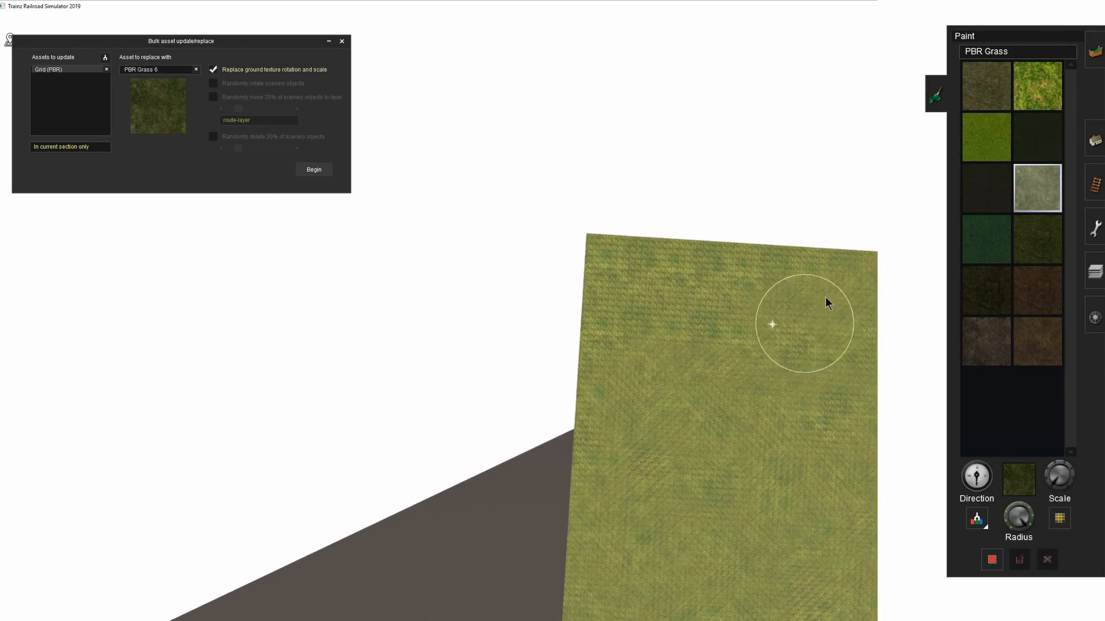
mouse_move(671, 300)
mouse_down()
mouse_move(634, 275)
mouse_move(743, 488)
mouse_up()
mouse_move(800, 599)
right_down()
mouse_move(827, 386)
mouse_move(789, 347)
right_up()
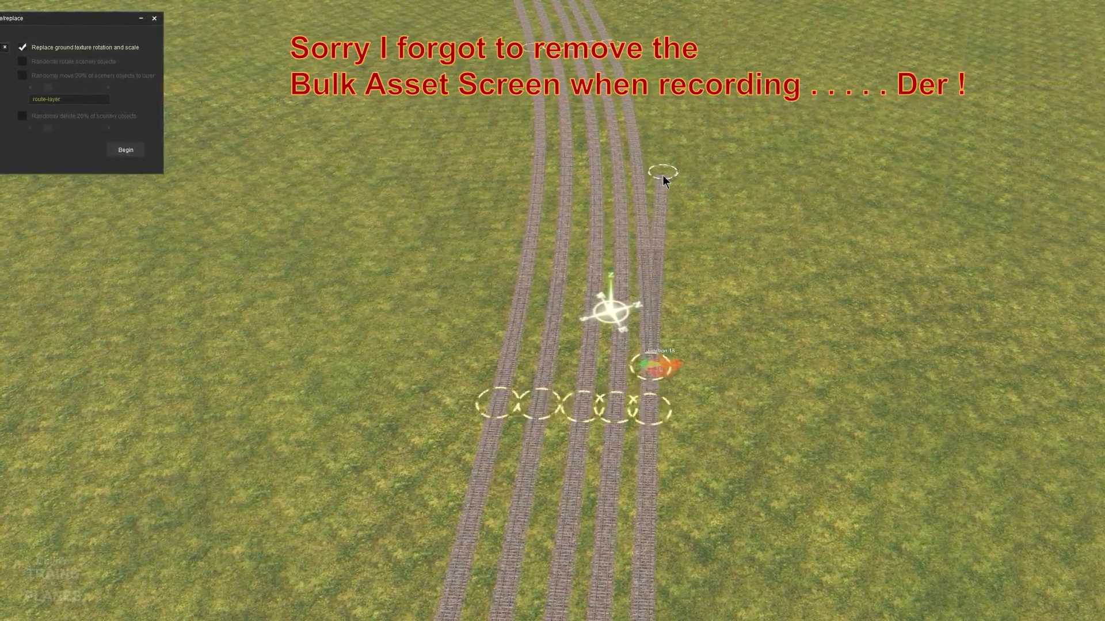
Extend the branch track that leaves the outermost of the five parallel tracks
right_click(661, 175)
click(622, 190)
click(646, 159)
right_click(637, 264)
click(536, 106)
right_click(511, 44)
click(710, 547)
click(634, 171)
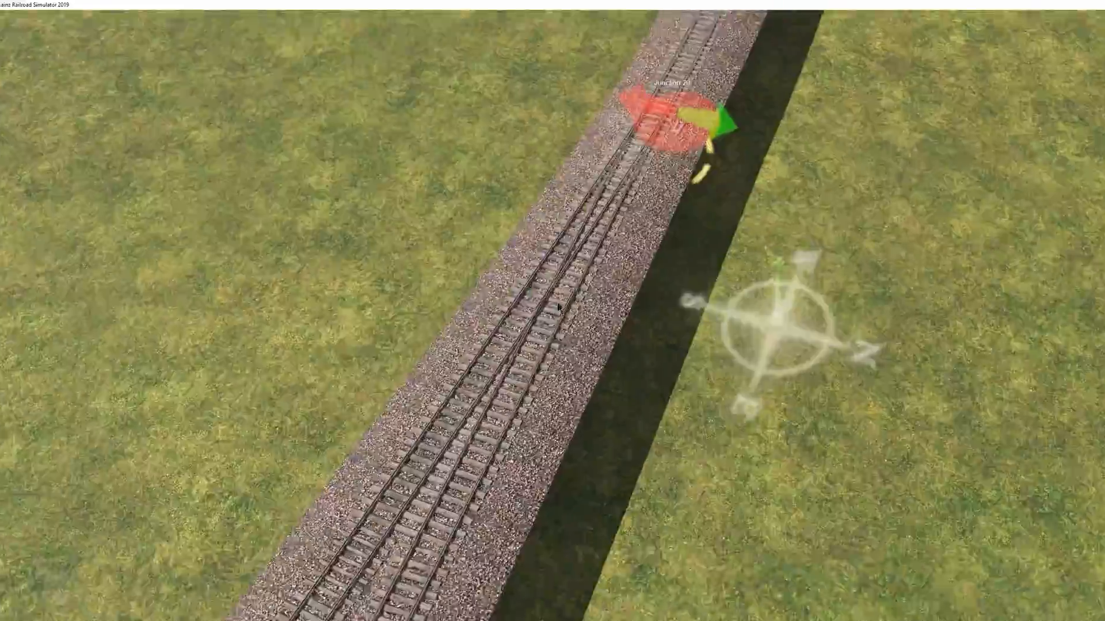
Paint PBR grass over the strongly patterned patch near the outer corner of the new section
scroll(558, 307, down, 6)
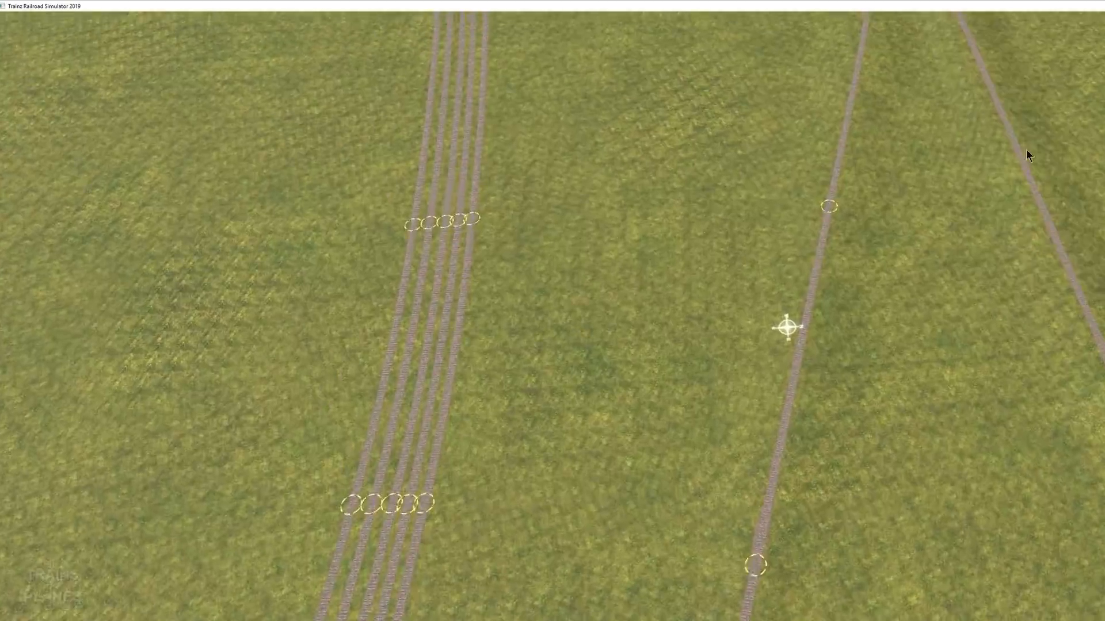
right_drag(1026, 149, 910, 126)
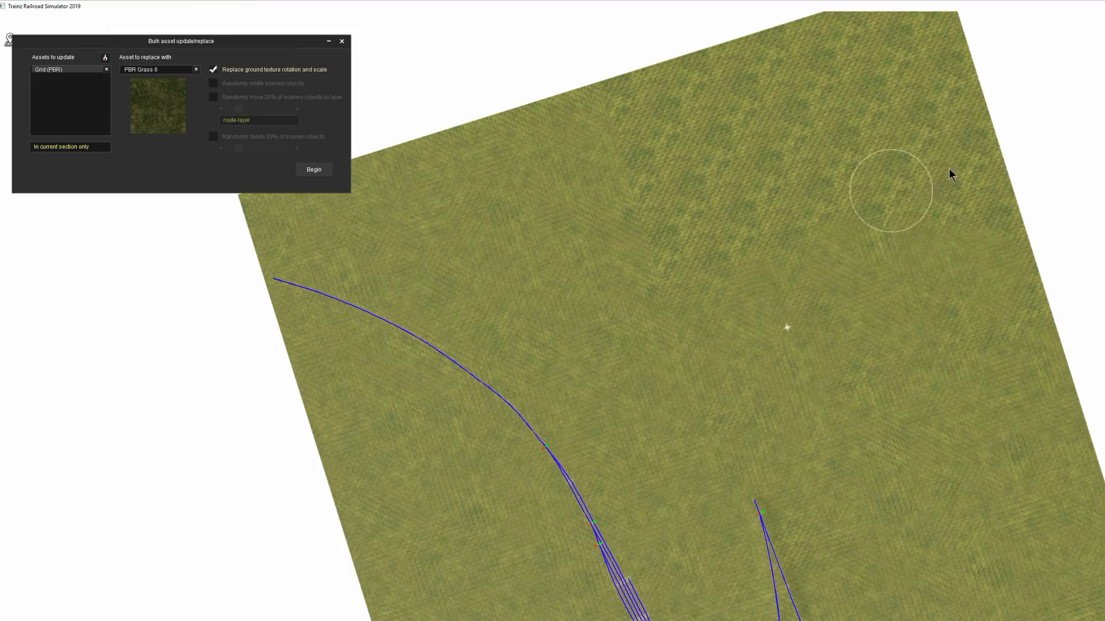
mouse_move(949, 169)
mouse_down()
mouse_move(699, 220)
mouse_move(902, 92)
mouse_up()
right_click(923, 95)
right_click(534, 616)
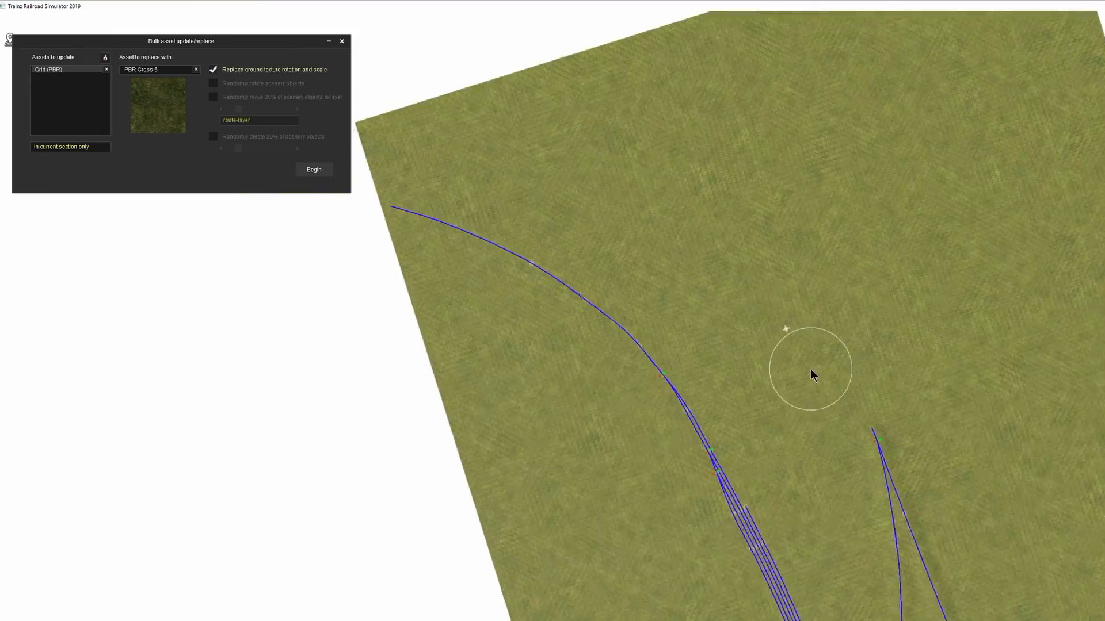
Extend the branch track in a wide curve across the new section towards the outer corner of the baseboard
right_drag(811, 370, 708, 397)
right_click(828, 425)
scroll(674, 407, up, 8)
right_click(460, 570)
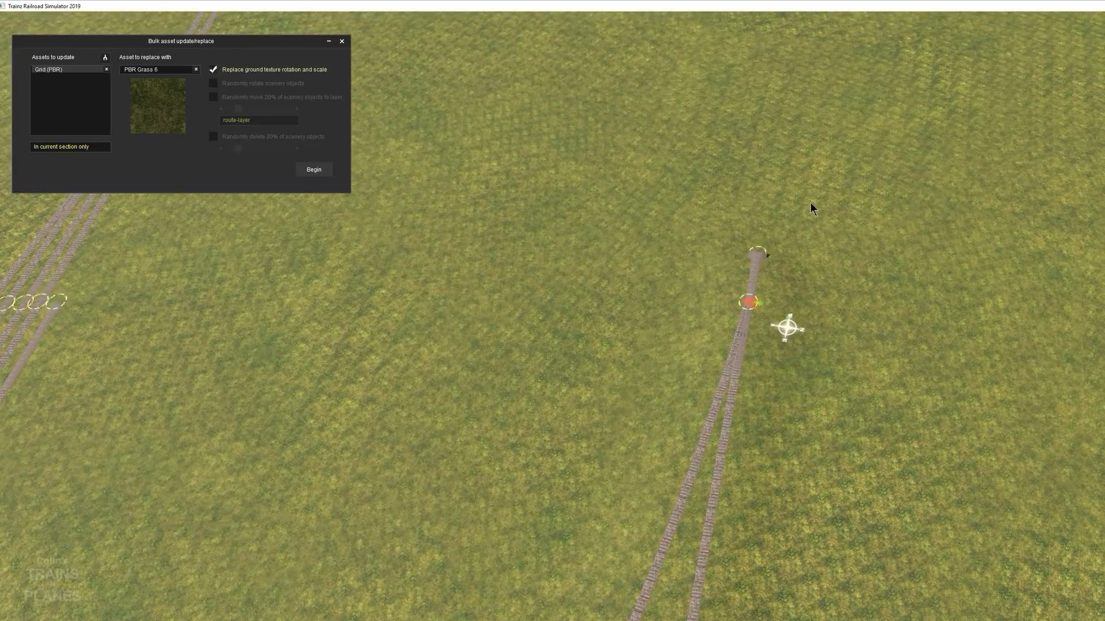
right_click(826, 439)
right_click(784, 141)
right_drag(784, 140, 691, 368)
right_click(954, 126)
right_drag(954, 126, 694, 385)
scroll(694, 385, down, 8)
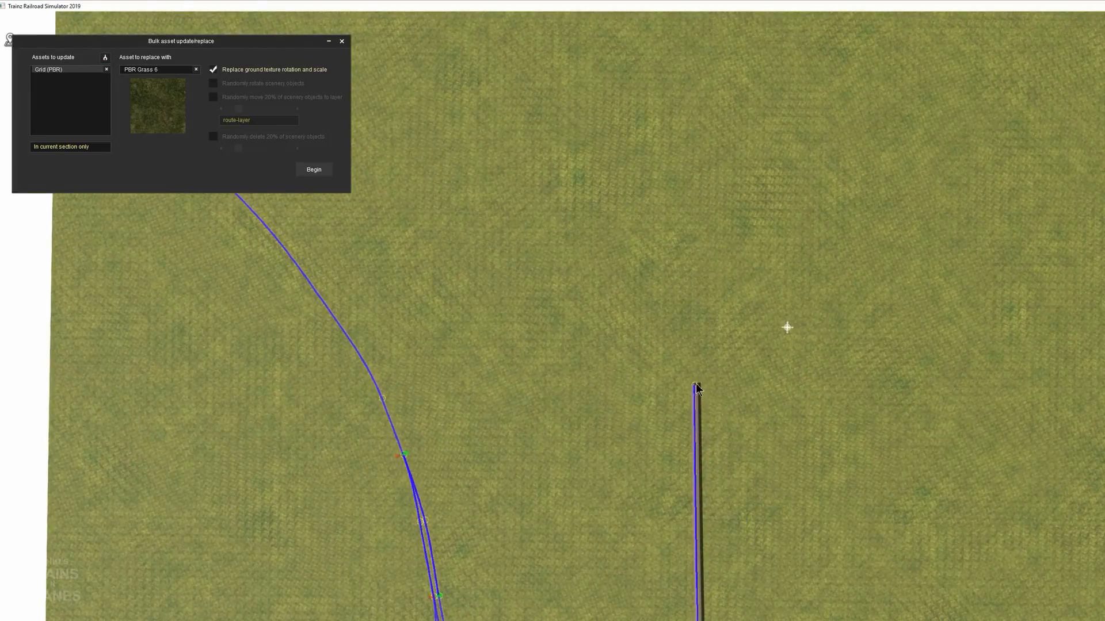
drag(635, 217, 486, 85)
right_click(259, 18)
drag(1016, 399, 837, 338)
drag(837, 337, 794, 328)
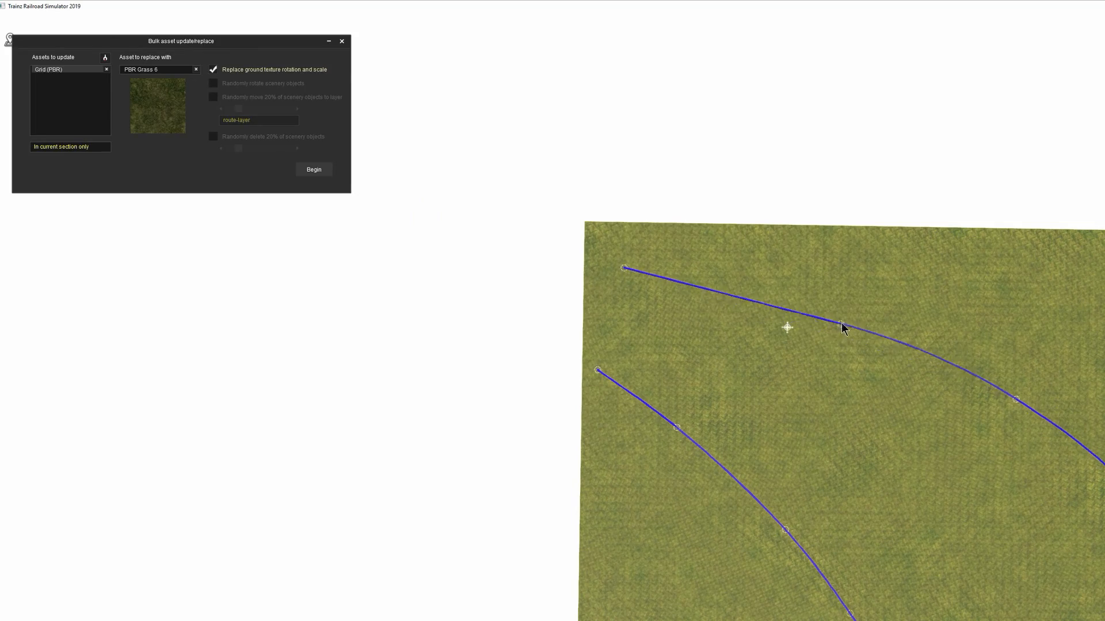
Add a short spur with a junction to the curved track near the baseboard edge
right_click(1088, 535)
right_drag(397, 23, 794, 274)
scroll(794, 274, up, 5)
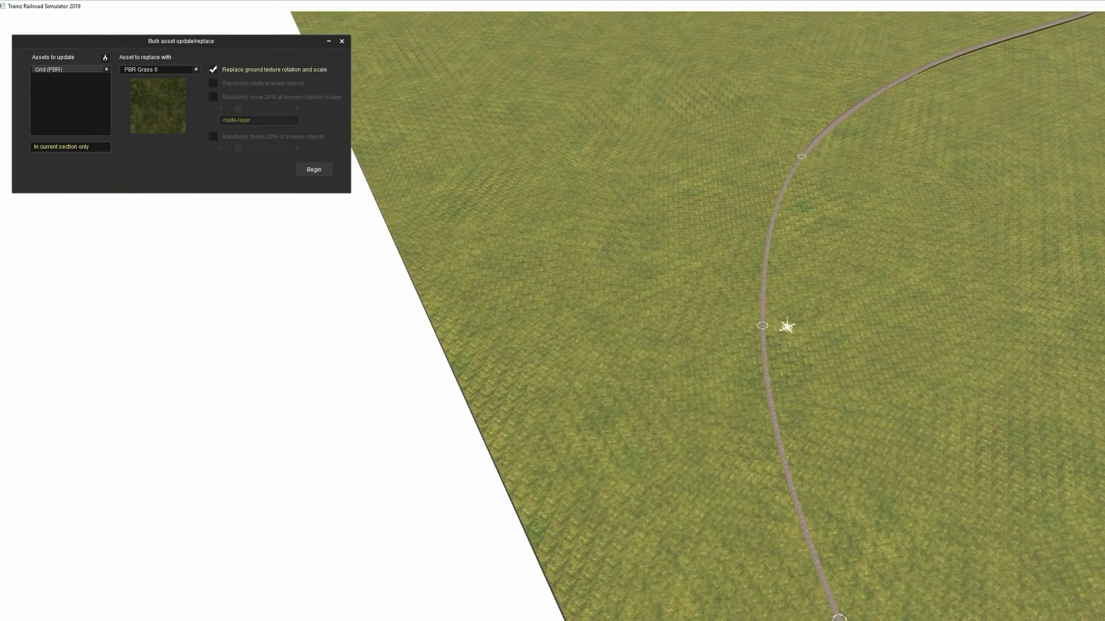
right_click(784, 395)
scroll(784, 395, up, 4)
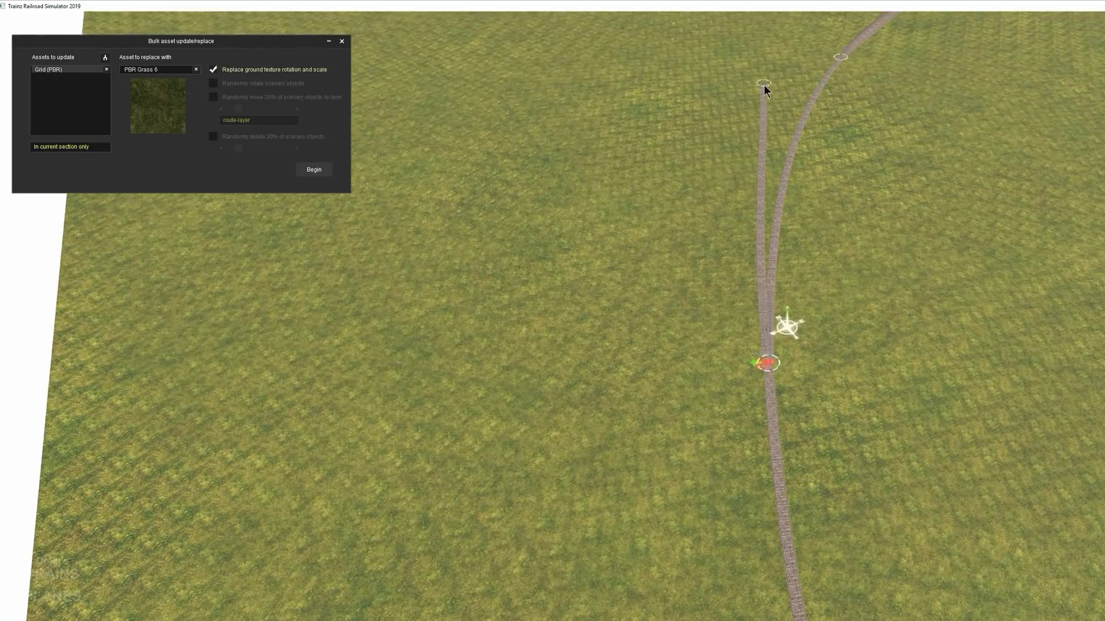
Follow the curved track past the spur junction and examine how it meets the surrounding ground
right_click(1088, 498)
right_click(891, 176)
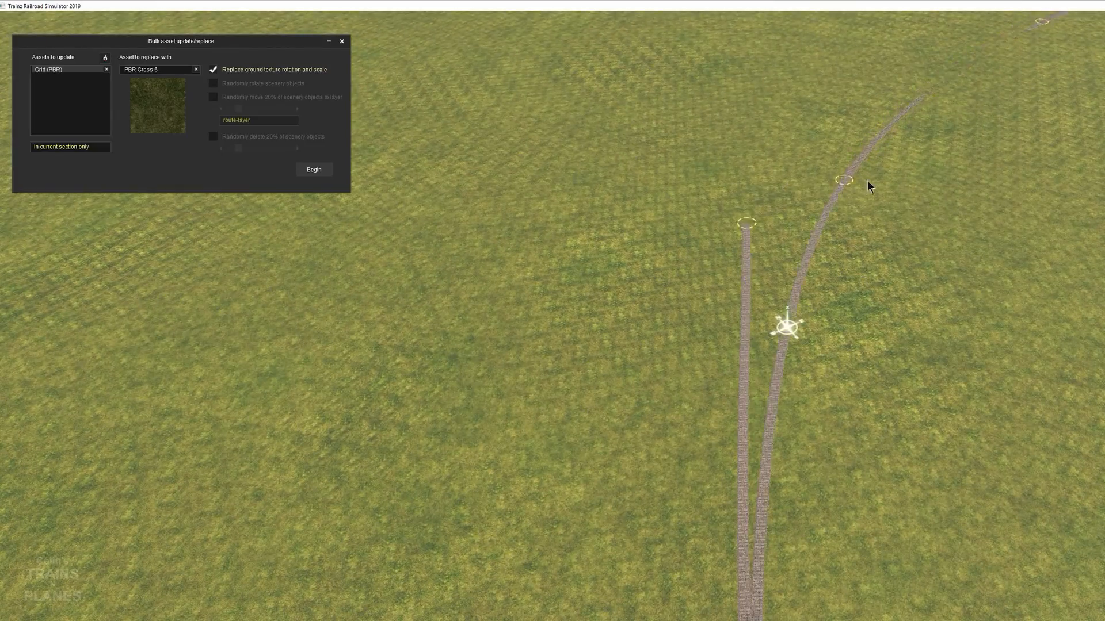
right_click(1034, 64)
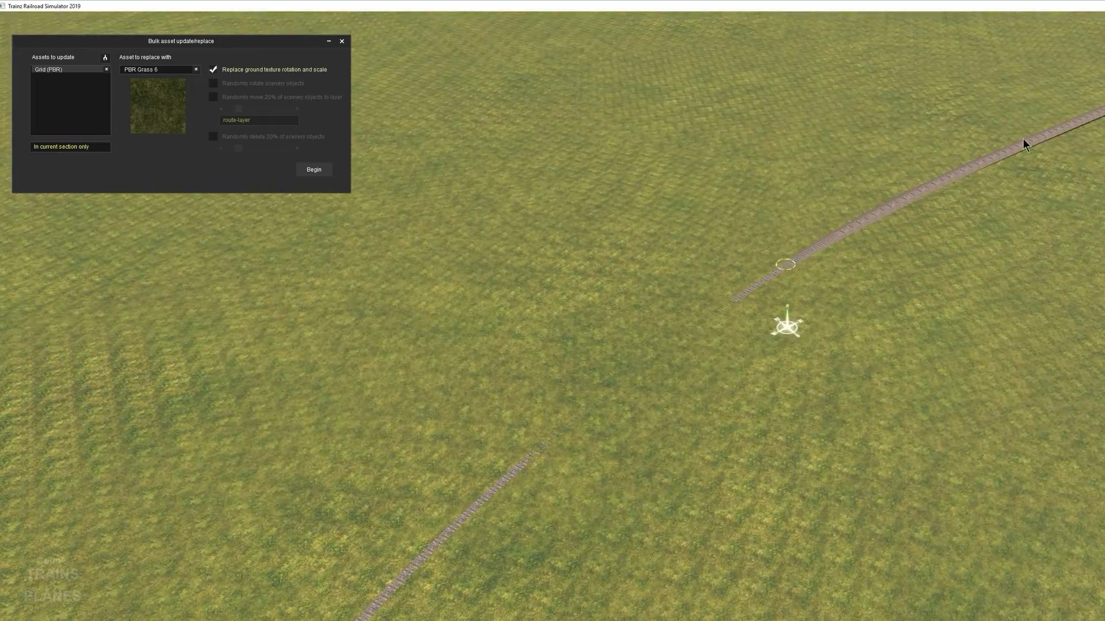
right_click(567, 445)
right_click(300, 532)
right_click(1053, 299)
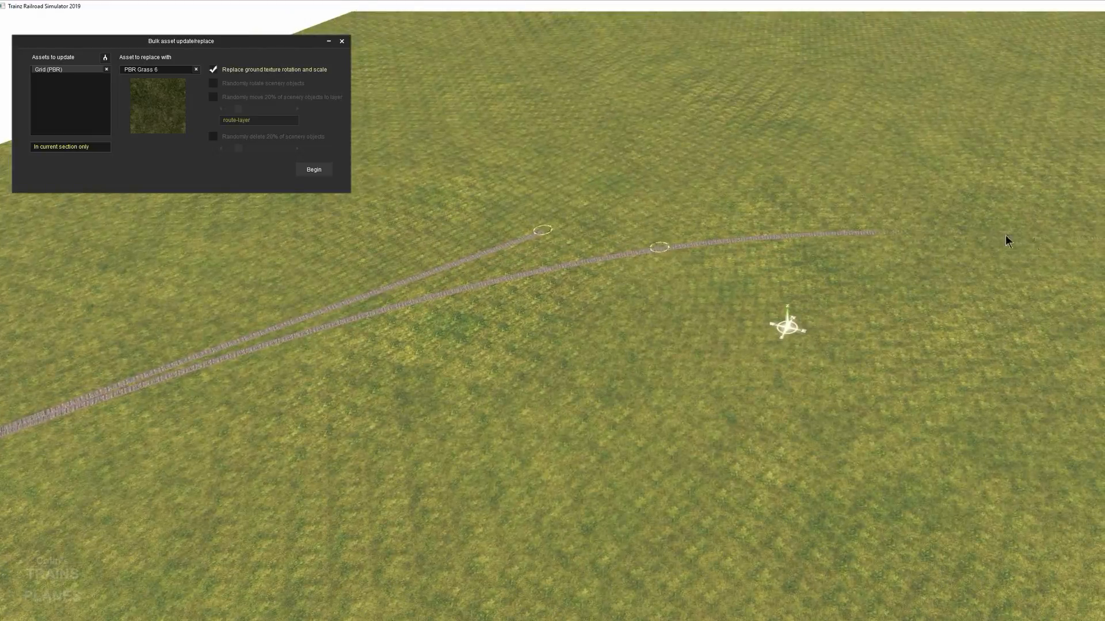
right_click(1008, 240)
right_click(524, 283)
right_click(783, 336)
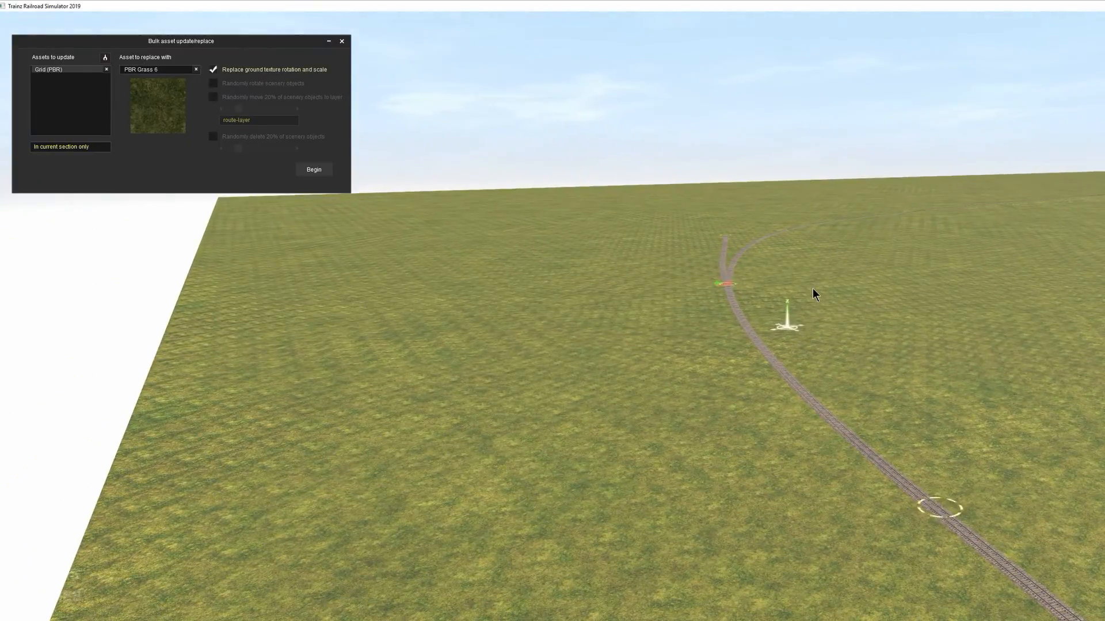
right_click(803, 338)
scroll(803, 339, down, 3)
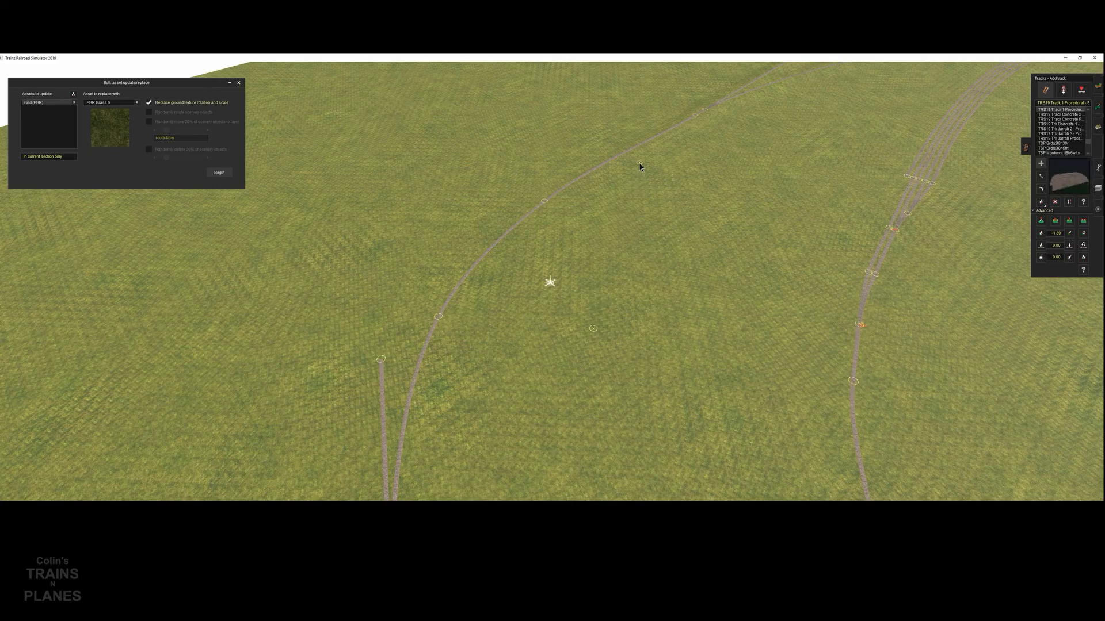
Lay a low-level track passing beneath the other line and flatten the terrain along its spline to form a cutting
click(497, 326)
click(512, 241)
key(Left)
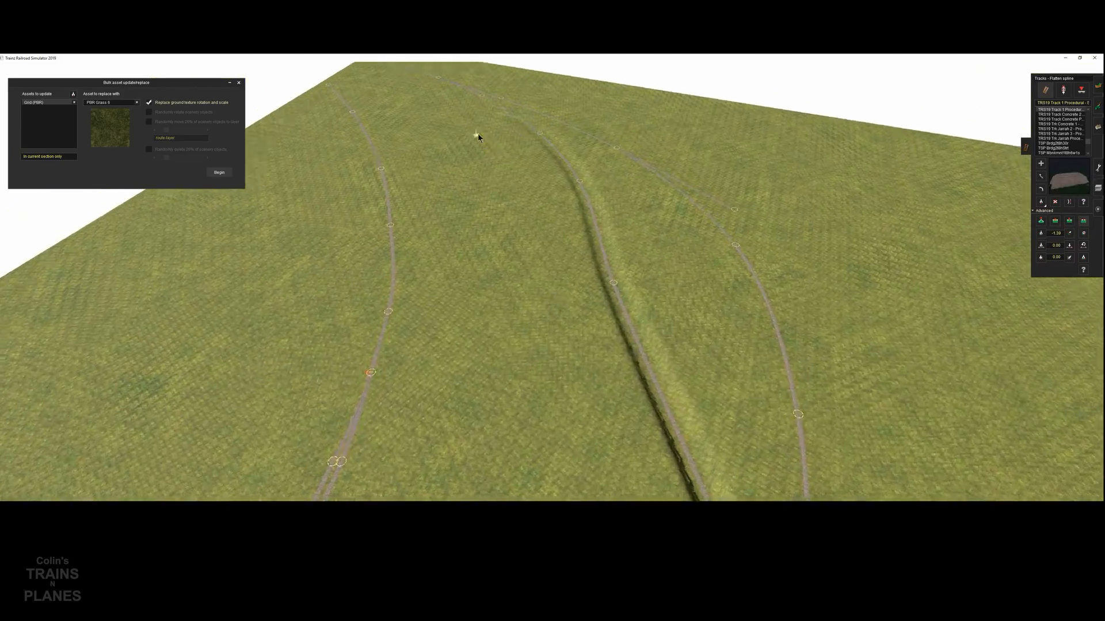
right_click(542, 227)
scroll(550, 230, up, 5)
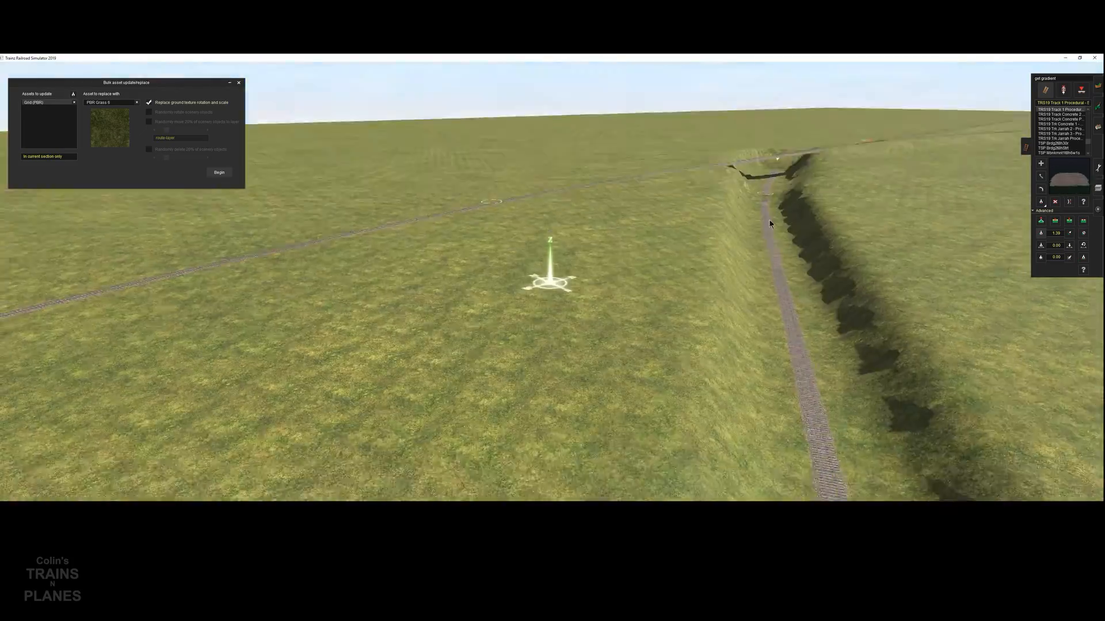
key(Left)
click(1083, 221)
key(Left)
Place a 40ft Boxcar ATSF on the low-level track where it passes under the crossing line
click(1098, 209)
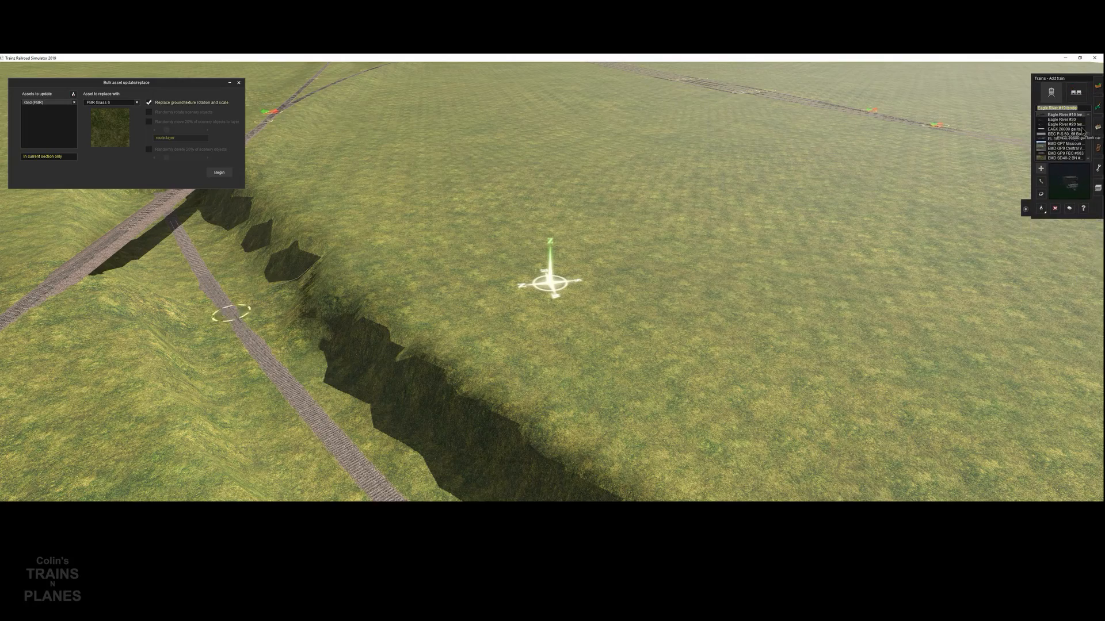
key(Down)
scroll(567, 240, down, 5)
key(Left)
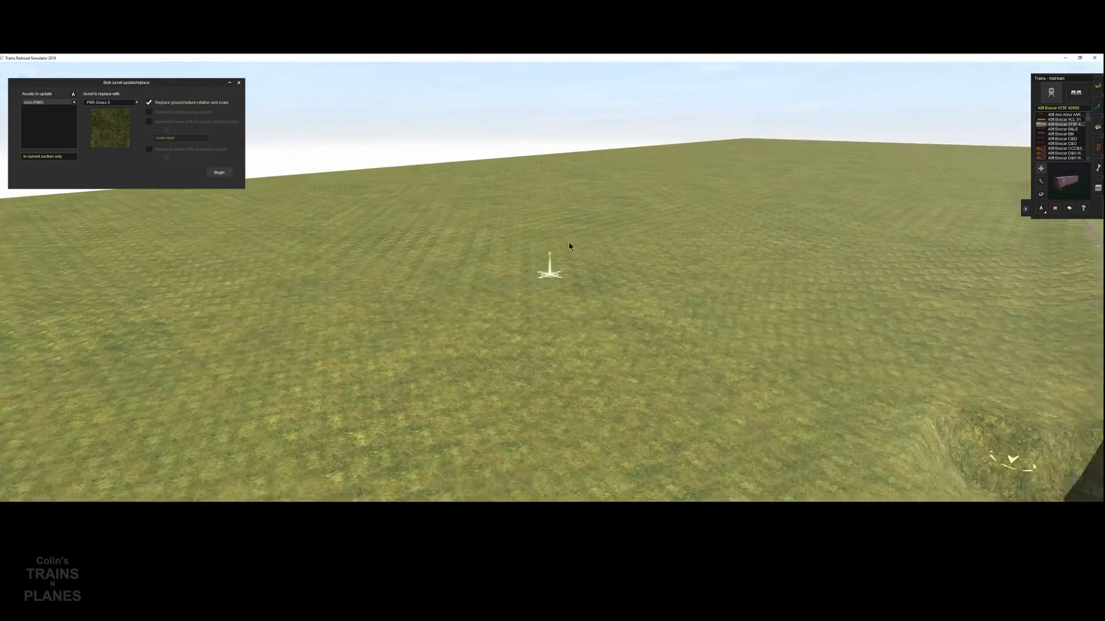
key(Up)
Get the vertex height at the low-level track's end and set the topology height to -12.5
click(1099, 92)
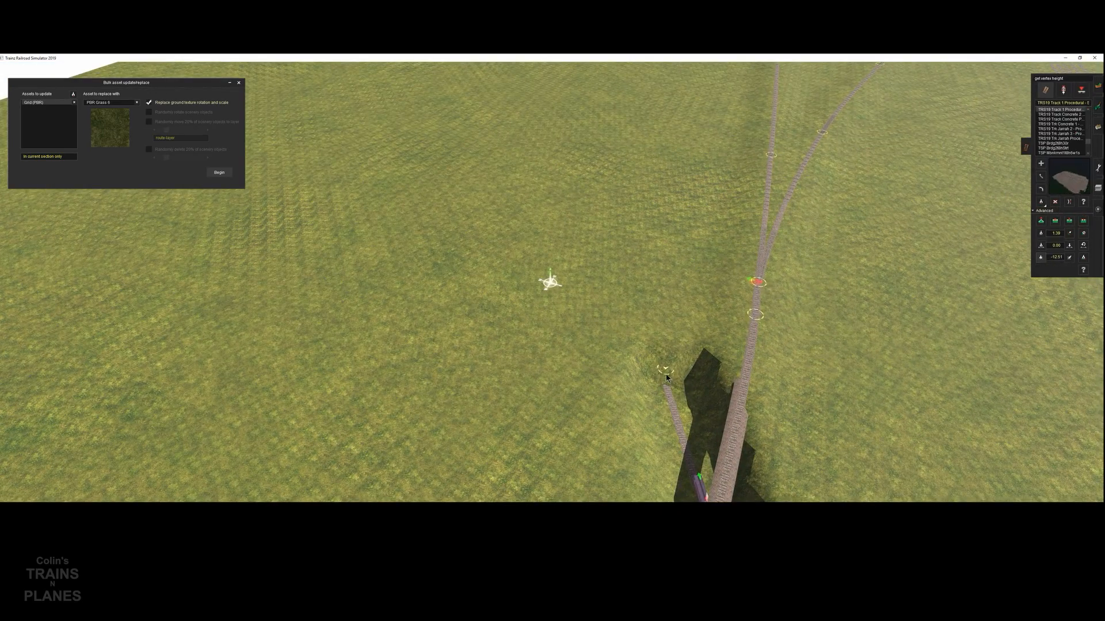
drag(1061, 114, 1060, 106)
click(586, 318)
click(1063, 134)
text(-12.5)
key(Return)
Lower the ground beyond the end of the low-level track with the Use height brush at -12.5
mouse_move(604, 322)
mouse_down()
mouse_move(599, 344)
mouse_move(574, 219)
mouse_up()
right_click(574, 219)
key(Right)
drag(1075, 115, 1074, 107)
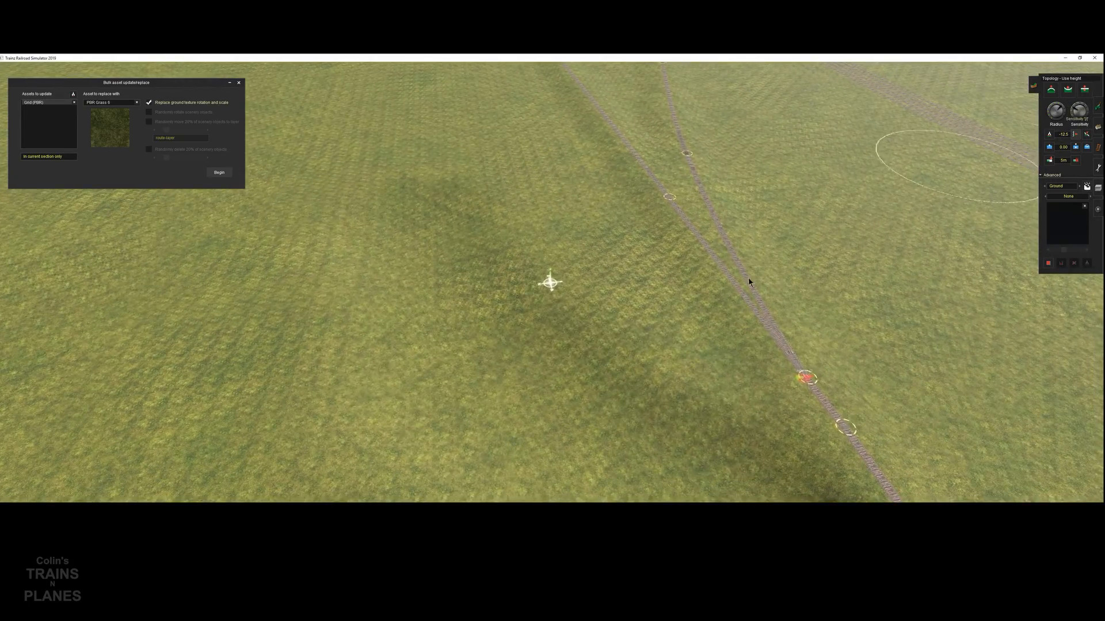
drag(639, 431, 373, 173)
key(Left)
right_click(645, 181)
key(Right)
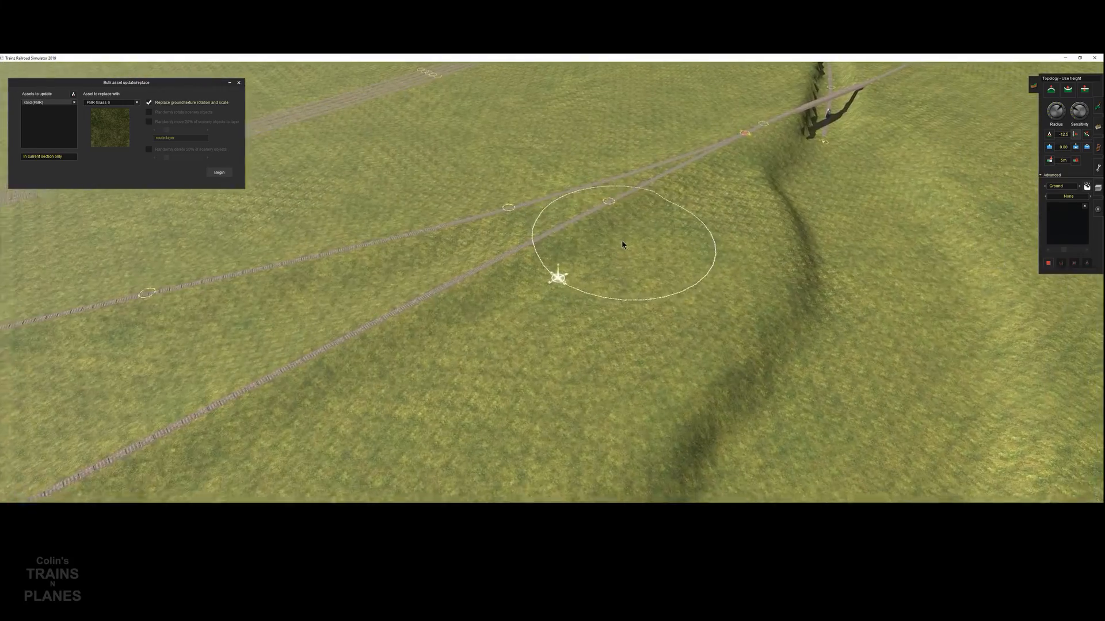
right_click(623, 252)
key(Right)
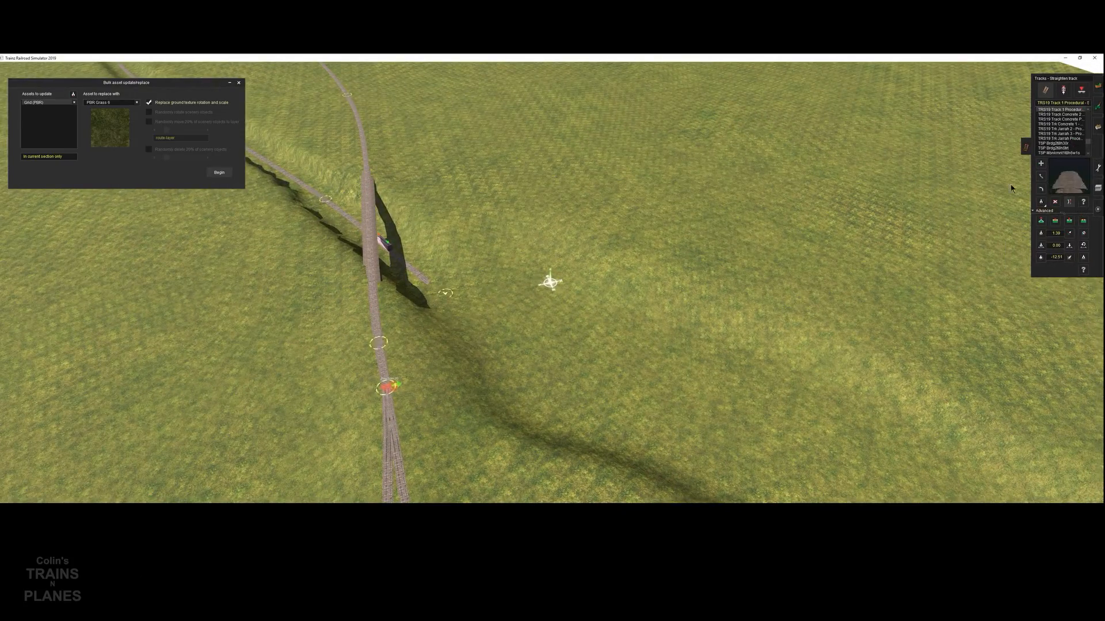
Lay track through the lowered ground to continue the low-level line beyond the cutting
key(Down)
key(Right)
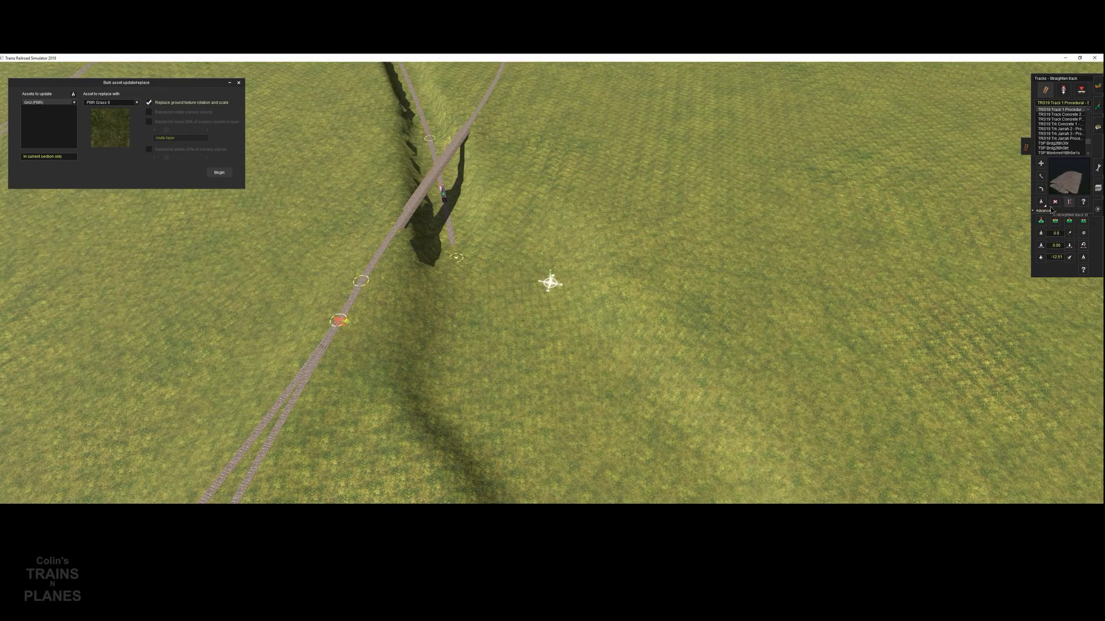
click(1040, 163)
right_click(640, 284)
key(Right)
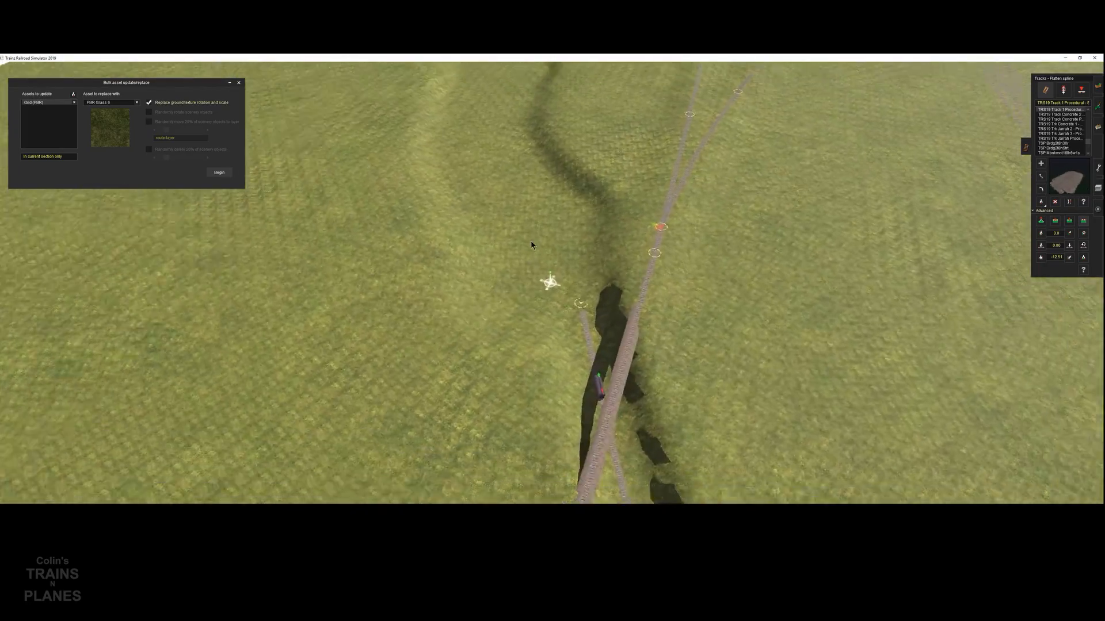
click(532, 138)
right_click(527, 122)
click(558, 329)
click(589, 212)
right_click(598, 200)
click(536, 301)
click(566, 217)
click(615, 84)
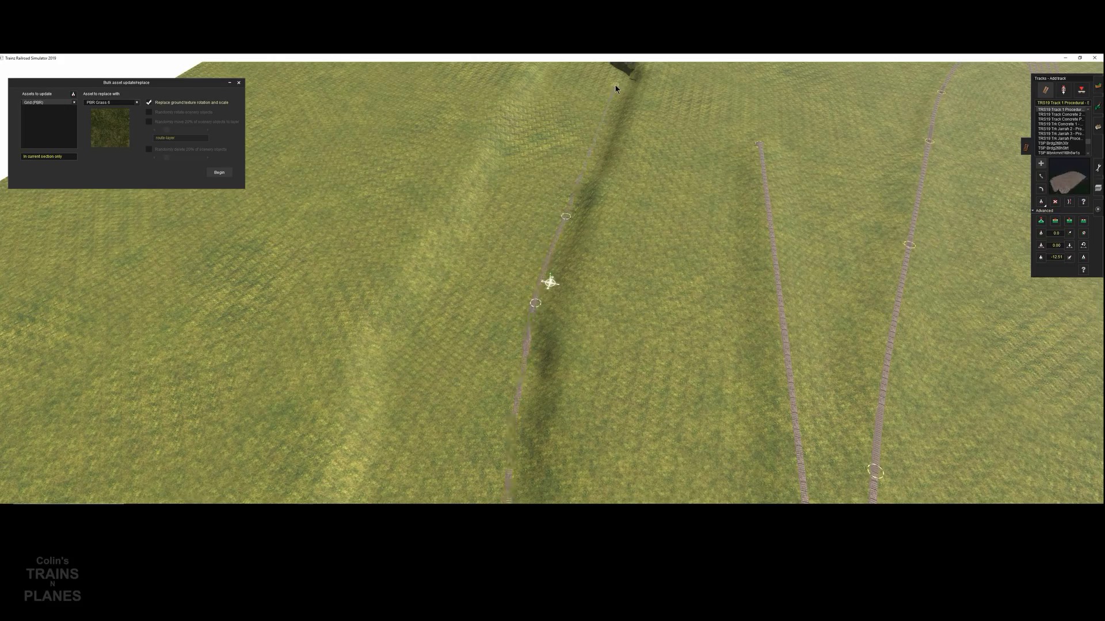
Move the low-level track points so the two track ends lie side by side in the lowered ground
click(1041, 176)
right_click(608, 86)
key(Right)
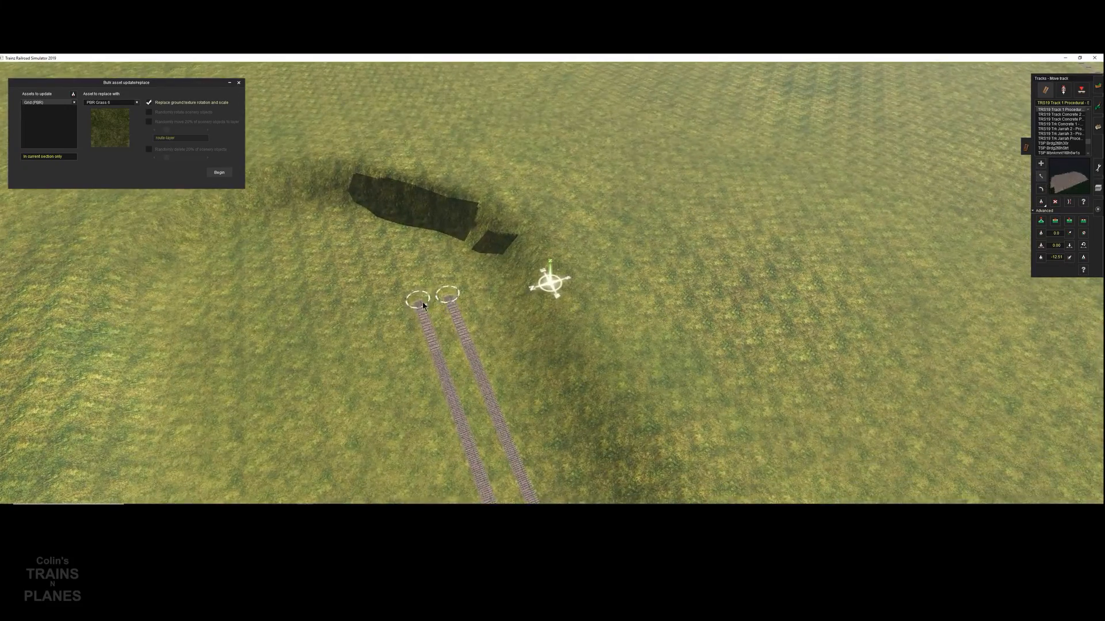
key(Left)
right_click(500, 374)
key(Right)
right_click(633, 362)
Apply the -12.51 vertex height to the next point of the low-level track
click(1070, 258)
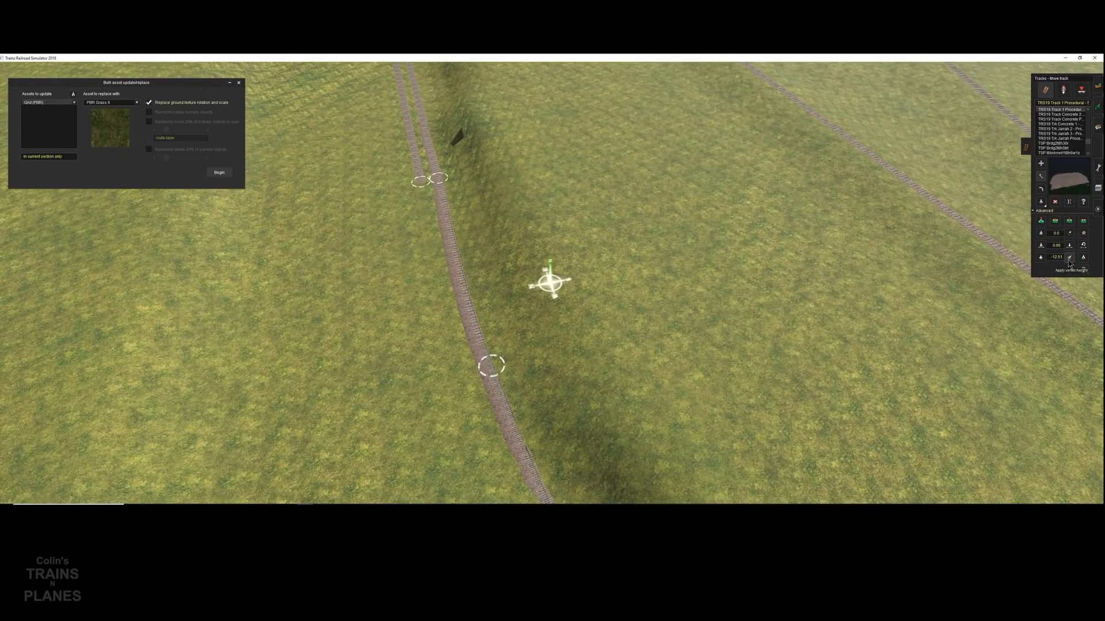
click(490, 365)
right_click(547, 452)
key(Right)
right_click(794, 107)
Flatten the terrain along the splines of the low-level tracks
click(1083, 221)
click(748, 136)
key(Left)
click(271, 195)
right_click(667, 110)
right_click(460, 196)
key(Left)
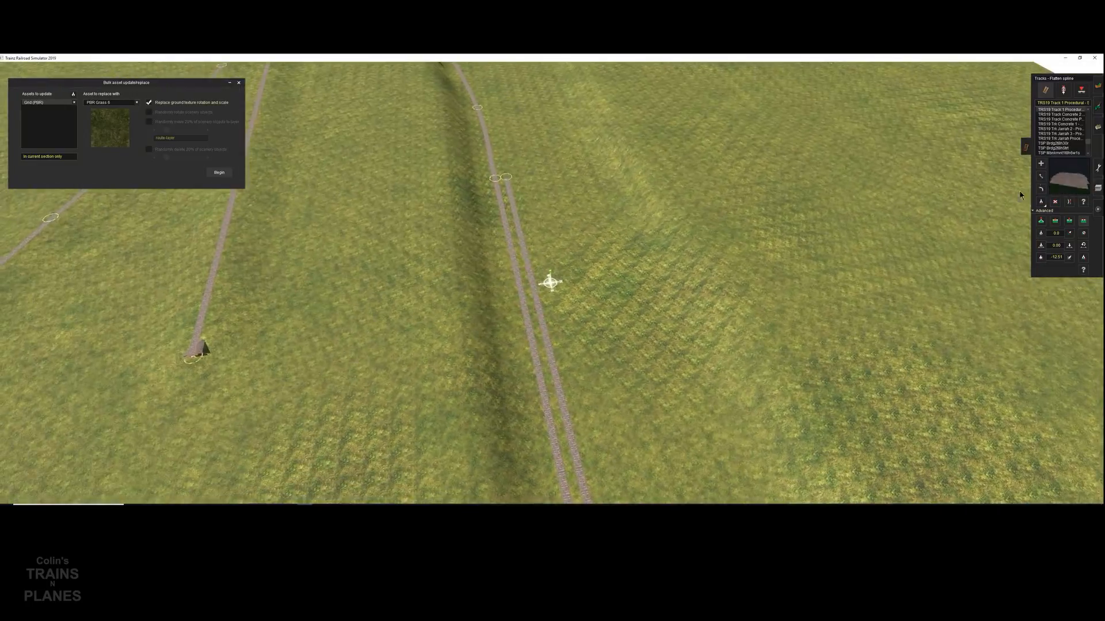
Straighten the curving one of the two parallel low-level tracks near its spline point
scroll(522, 207, up, 5)
key(Left)
click(1070, 202)
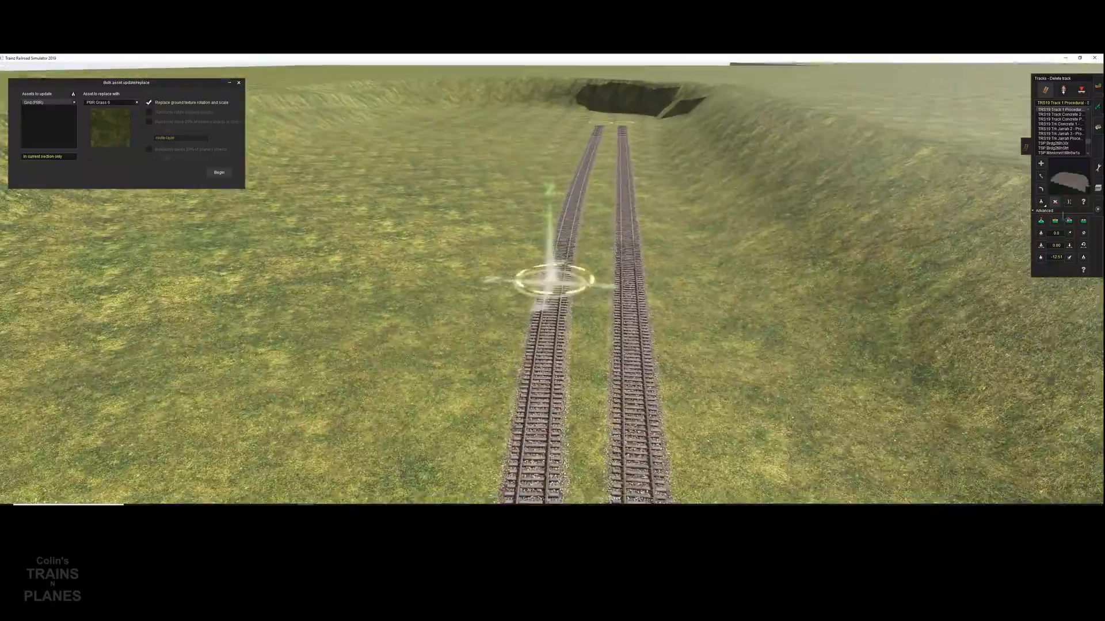
click(545, 322)
key(Right)
right_click(456, 309)
Lay a second track alongside the high-level line that crosses over the cutting
scroll(550, 222, down, 5)
key(Left)
right_click(544, 155)
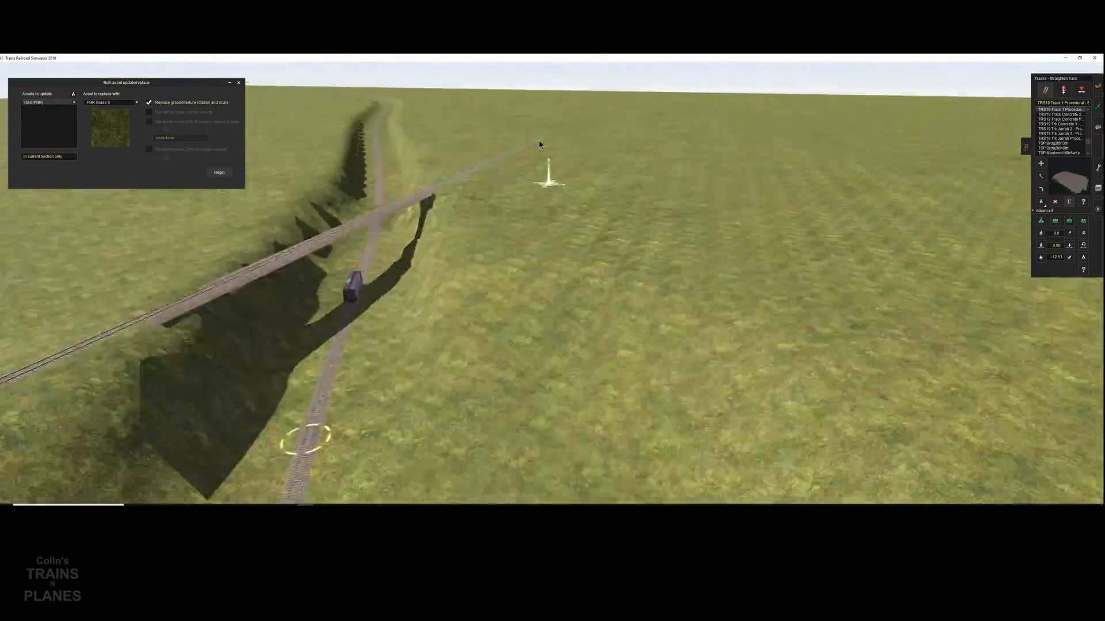
key(Left)
right_click(390, 299)
click(1083, 221)
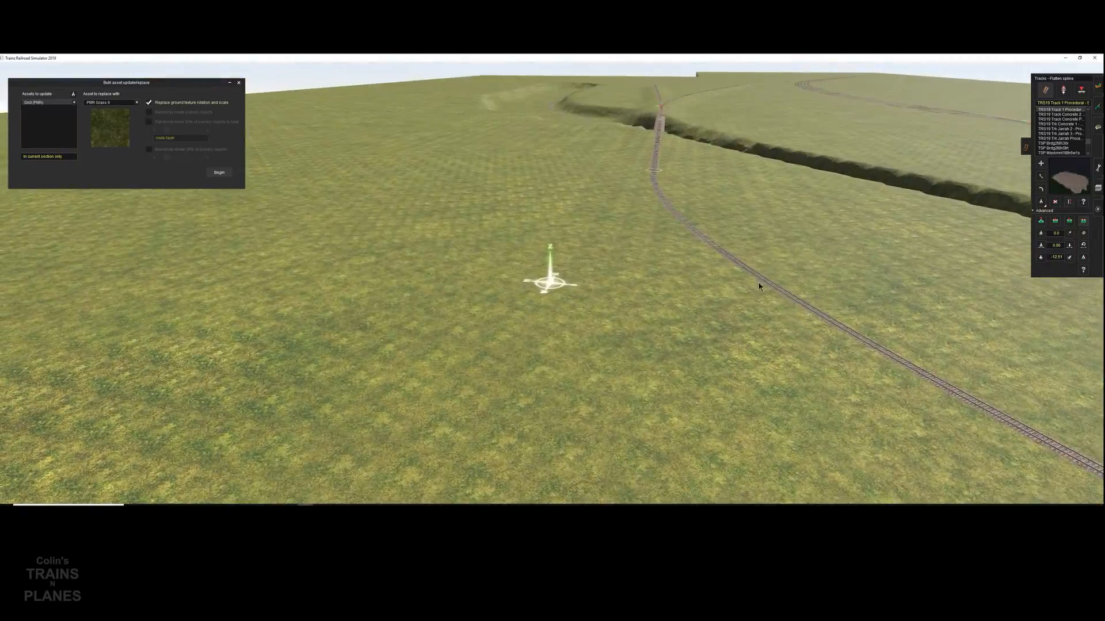
right_click(625, 155)
scroll(448, 295, down, 5)
right_click(382, 279)
key(Left)
click(1040, 163)
key(Up)
click(596, 306)
right_click(675, 87)
click(503, 429)
right_click(561, 168)
Move the second track's spline point into line beside the matching point of the high-level track
scroll(561, 168, up, 5)
click(1041, 176)
drag(457, 265, 462, 266)
right_click(469, 483)
key(Left)
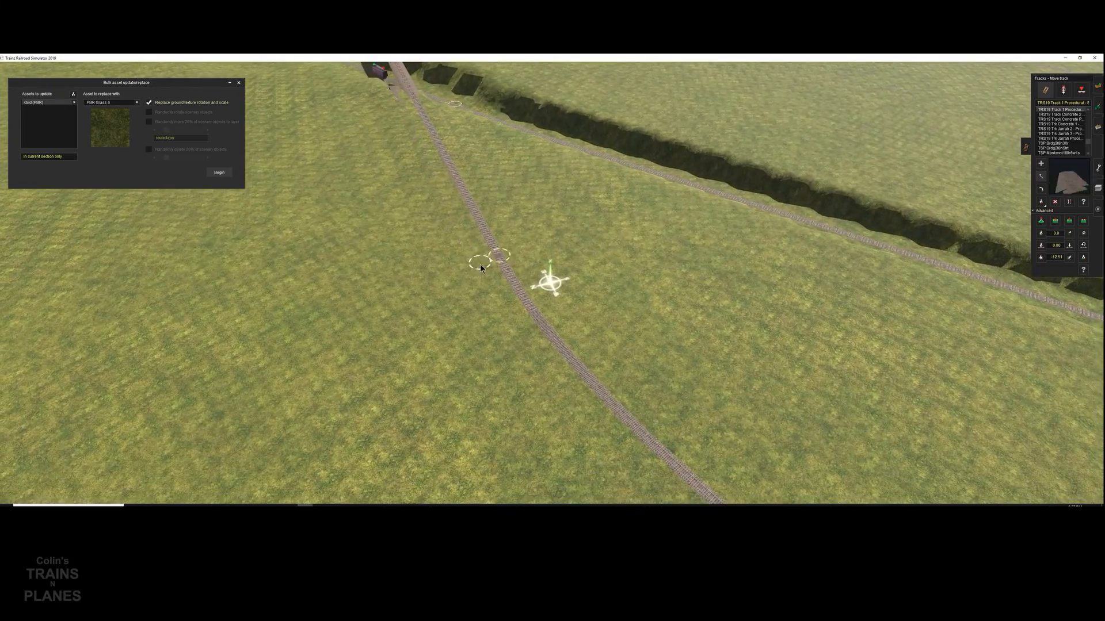
right_click(403, 173)
key(Left)
right_click(702, 138)
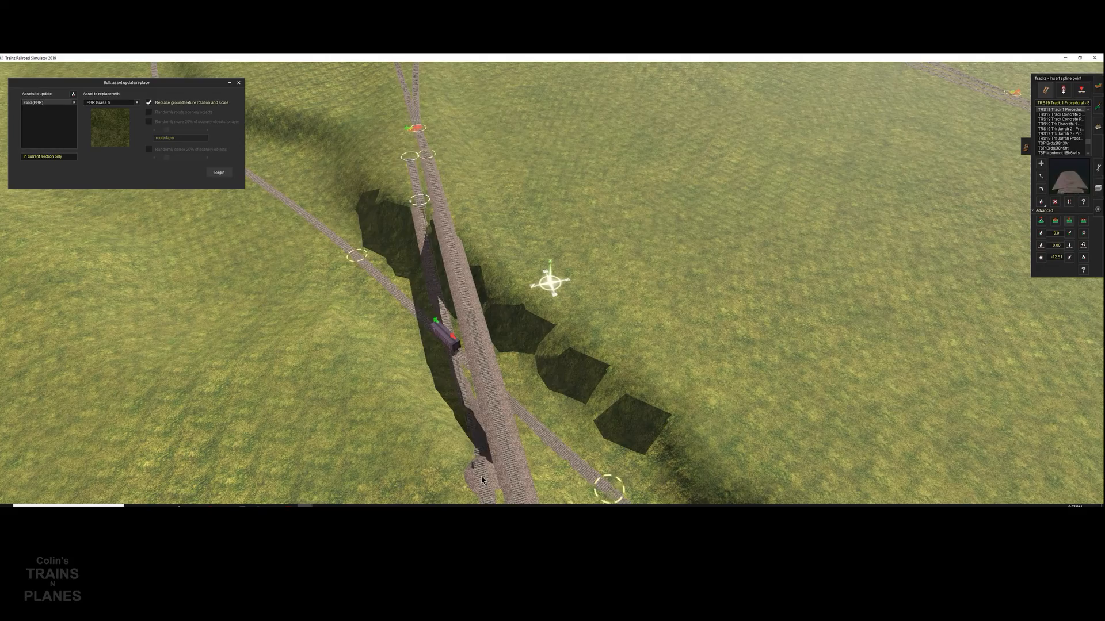
Insert a spline point in the second high-level track and delete its section over the cutting
click(467, 391)
right_click(417, 414)
key(Left)
right_click(542, 415)
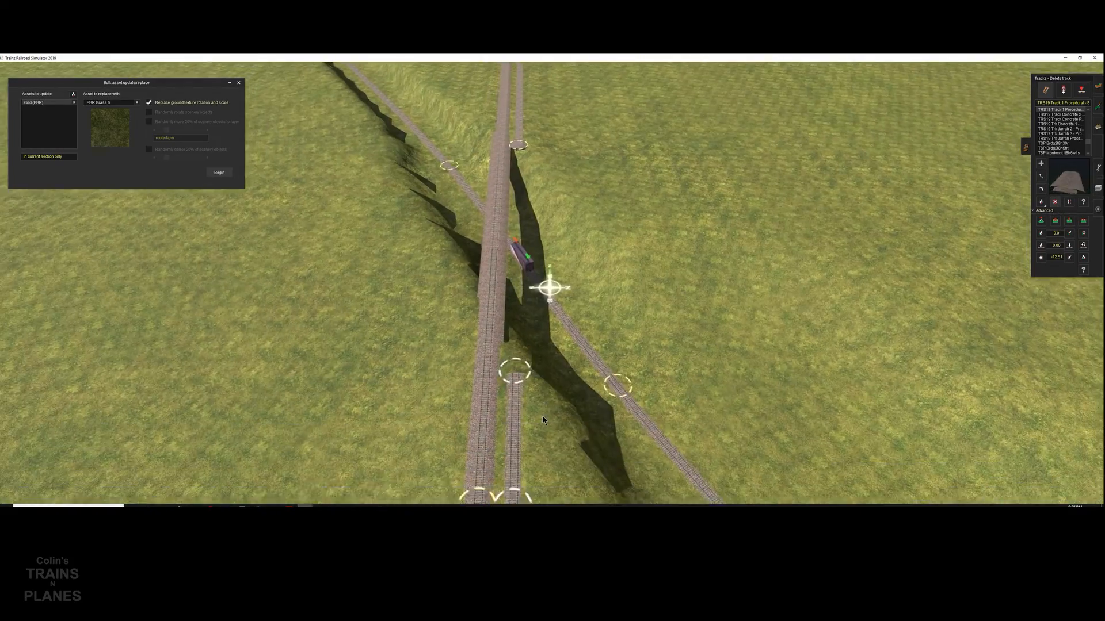
Bridge the gap over the cutting with a new track section and apply the copied vertex height to its far end
click(1041, 163)
click(515, 364)
click(519, 141)
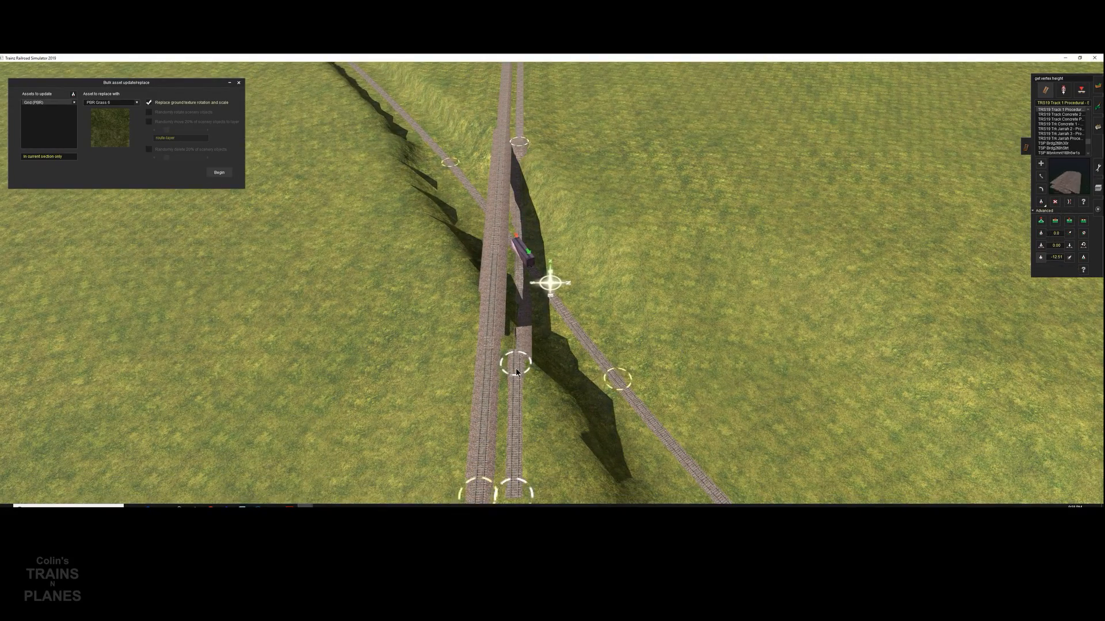
click(1069, 258)
click(519, 141)
right_click(547, 140)
Match the spline heights of the second high-level track to the bridge over the cutting and straighten its section
click(1083, 221)
right_click(573, 225)
click(477, 287)
right_click(592, 368)
click(1041, 258)
click(421, 355)
click(1070, 221)
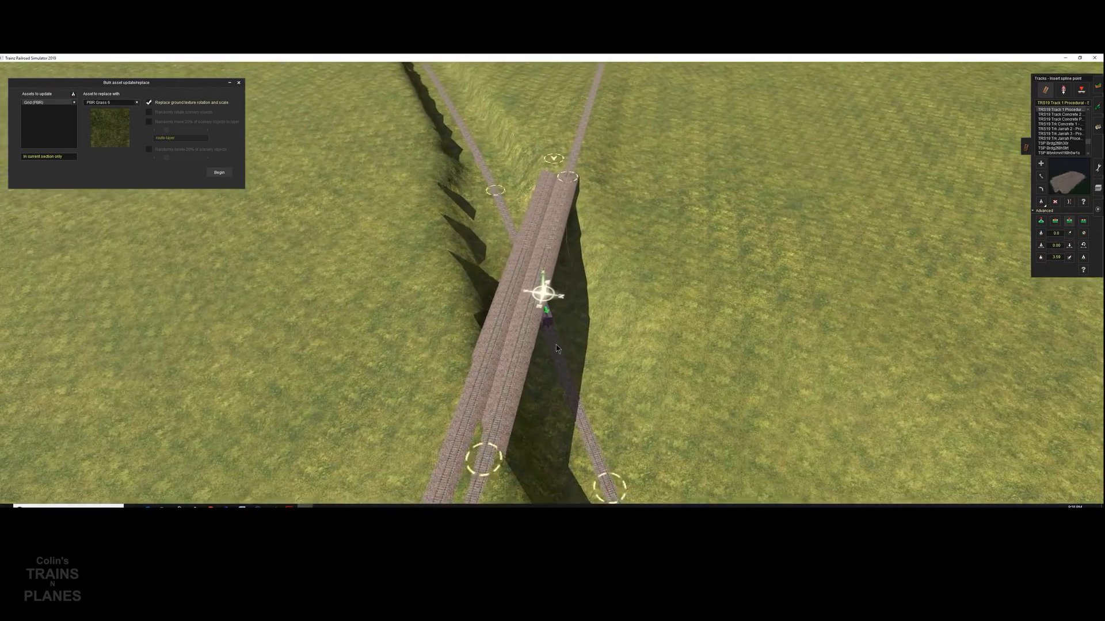
right_click(602, 156)
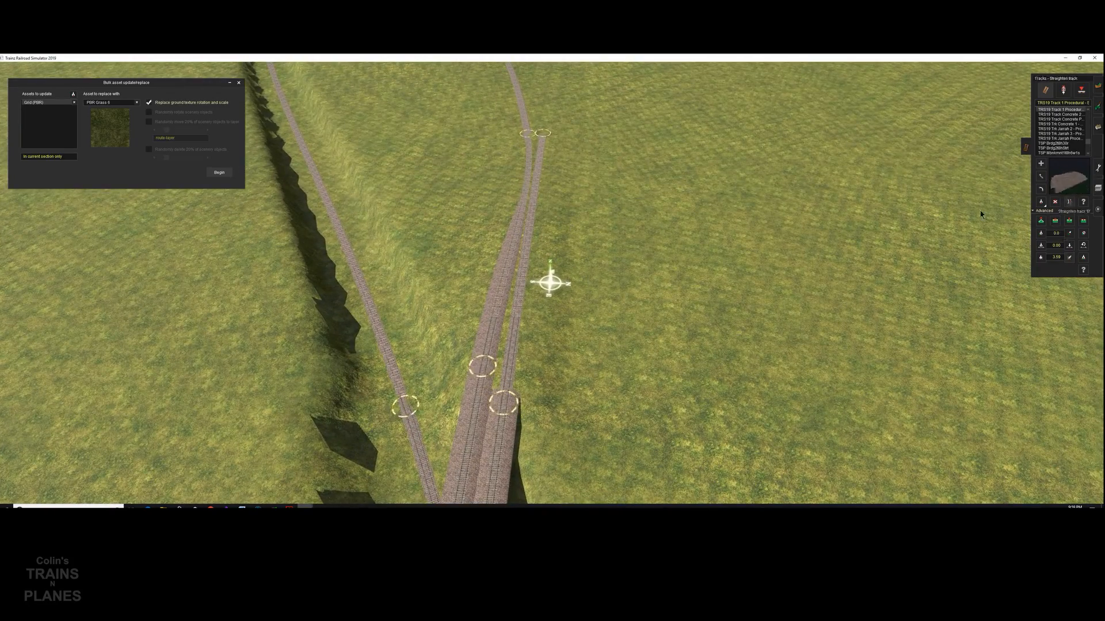
click(1070, 202)
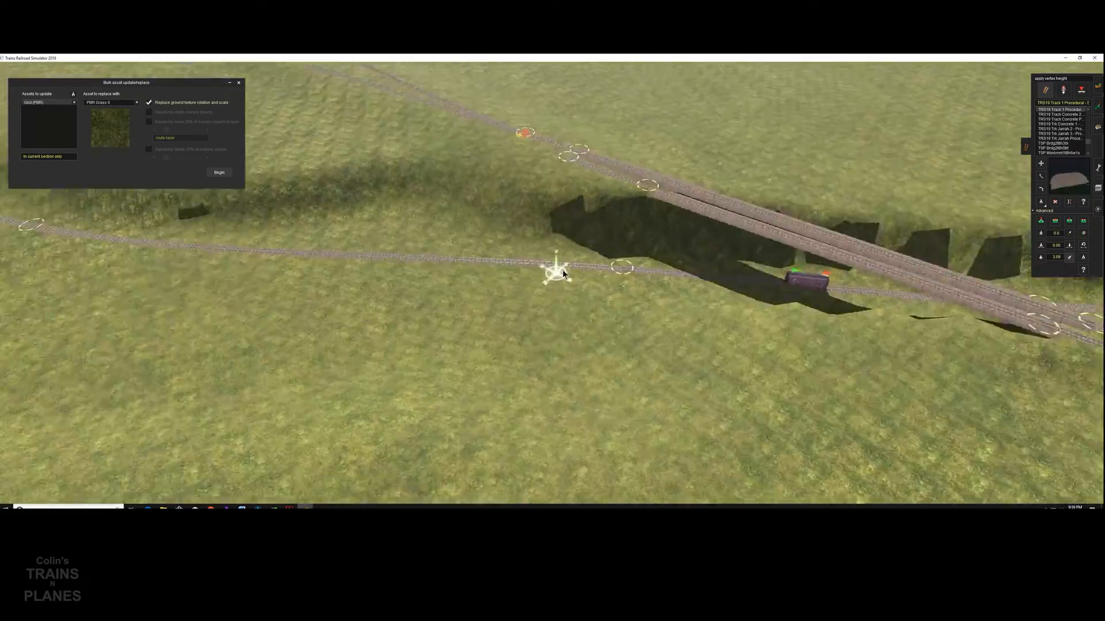
Copy the vertex height beside the junction and lay a new track from the parallel track's spline point past the junction
click(1040, 256)
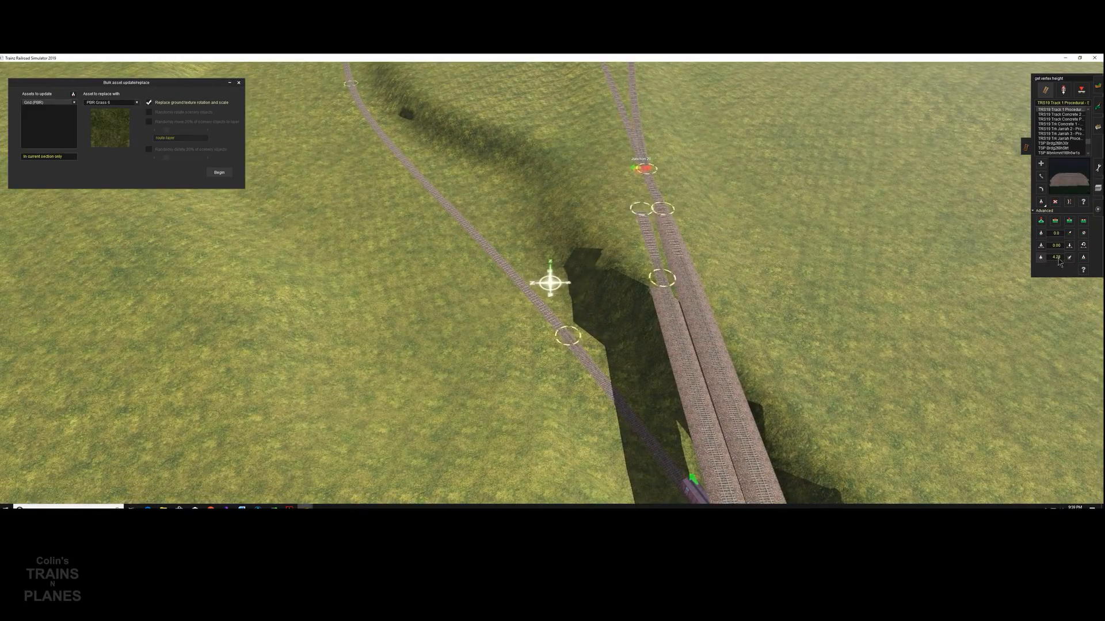
right_drag(731, 300, 679, 130)
scroll(658, 187, up, 4)
key(h)
drag(679, 130, 678, 125)
right_drag(678, 123, 564, 236)
key(a)
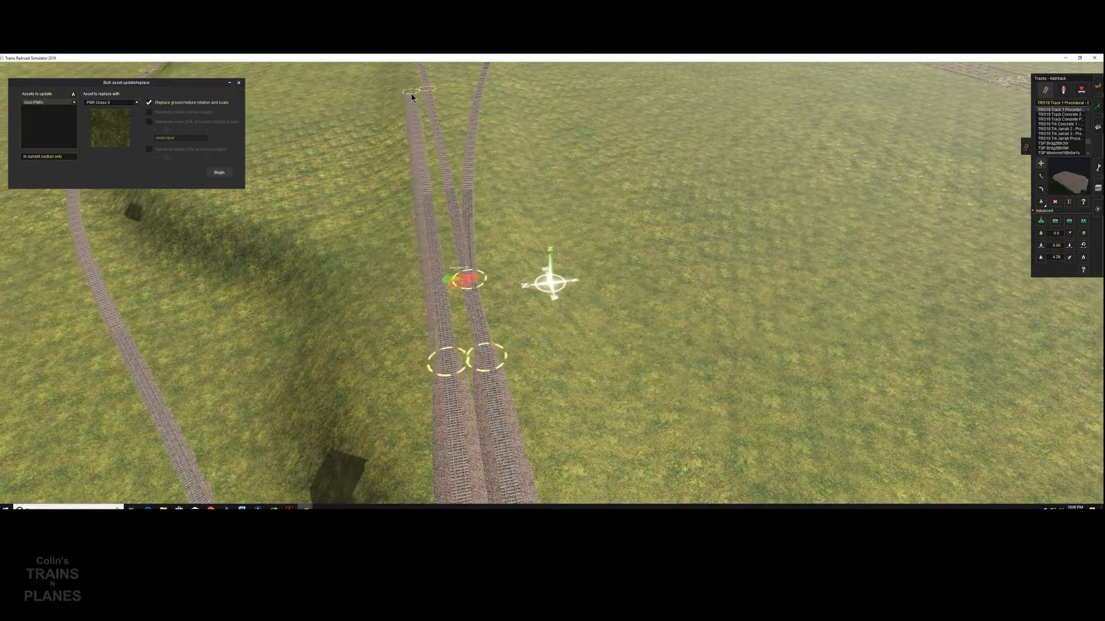
click(51, 70)
drag(447, 361, 410, 90)
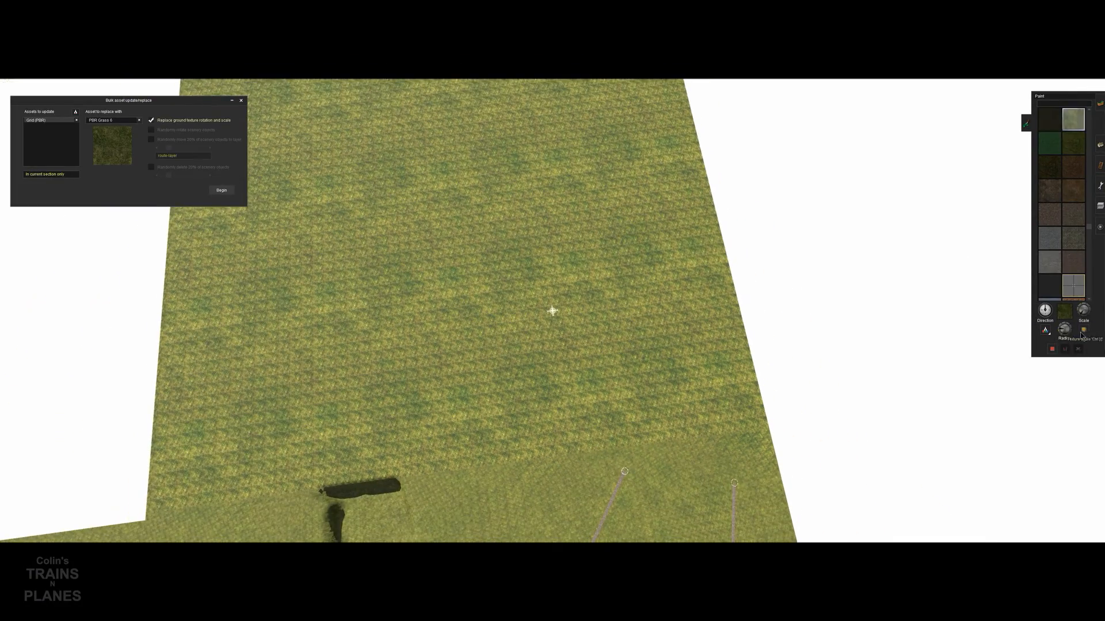
Close the bulk replace window and paint grass over the repeating texture on the end baseboard
click(241, 103)
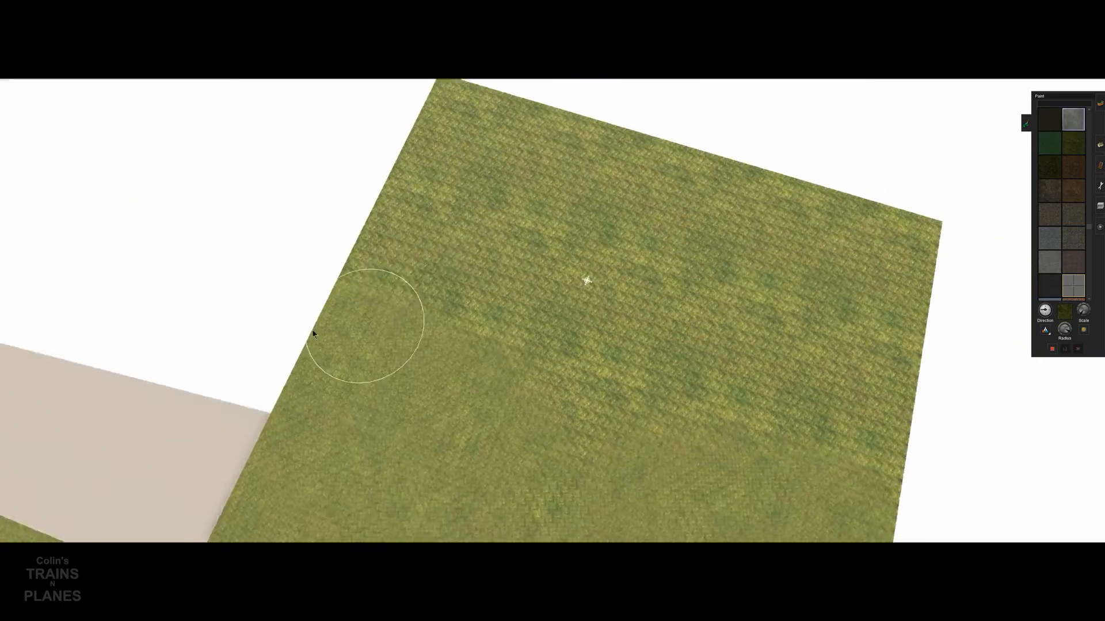
mouse_move(312, 334)
mouse_down()
mouse_move(464, 284)
mouse_move(856, 313)
mouse_move(692, 328)
mouse_up()
right_click(714, 327)
scroll(552, 314, up, 10)
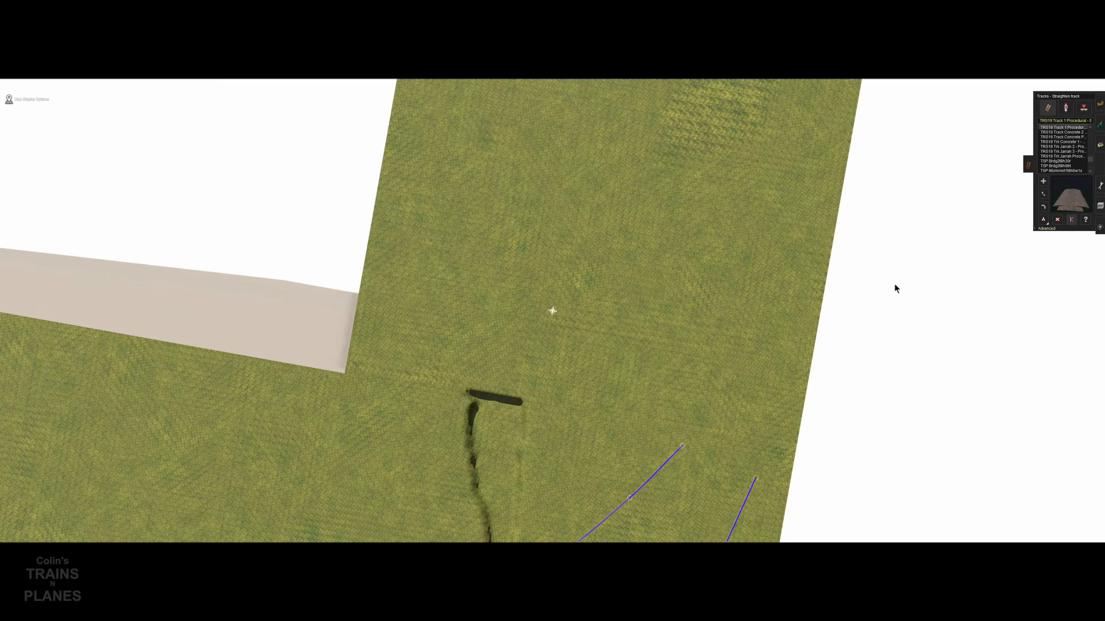
Extend the outer track in several sections along the baseboard edge toward its far corner
right_click(795, 396)
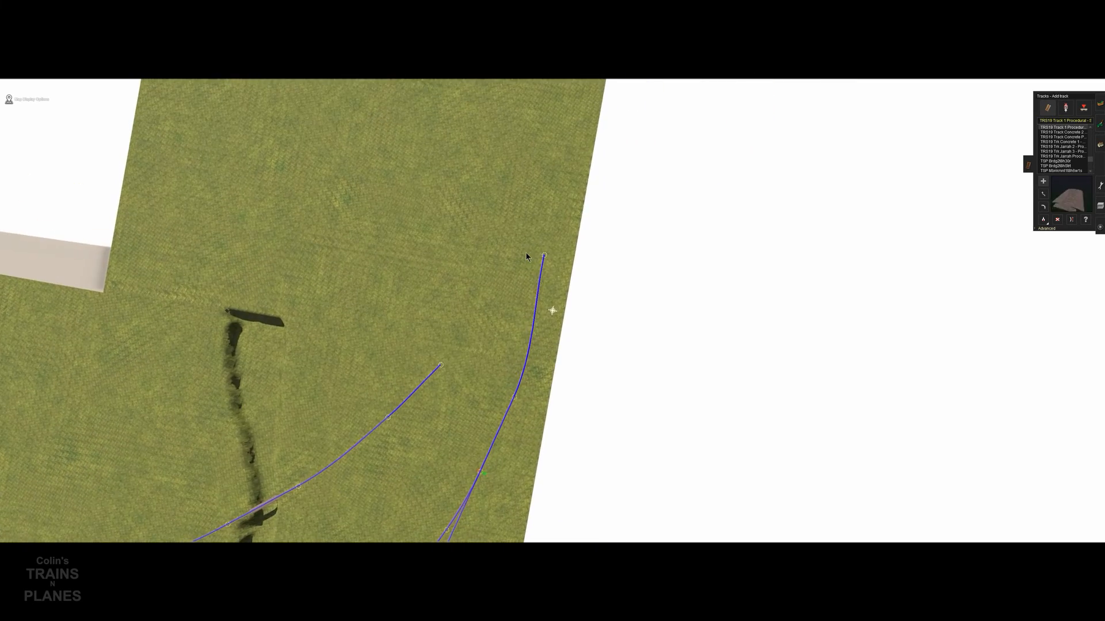
key(a)
scroll(537, 291, up, 1)
key(Up)
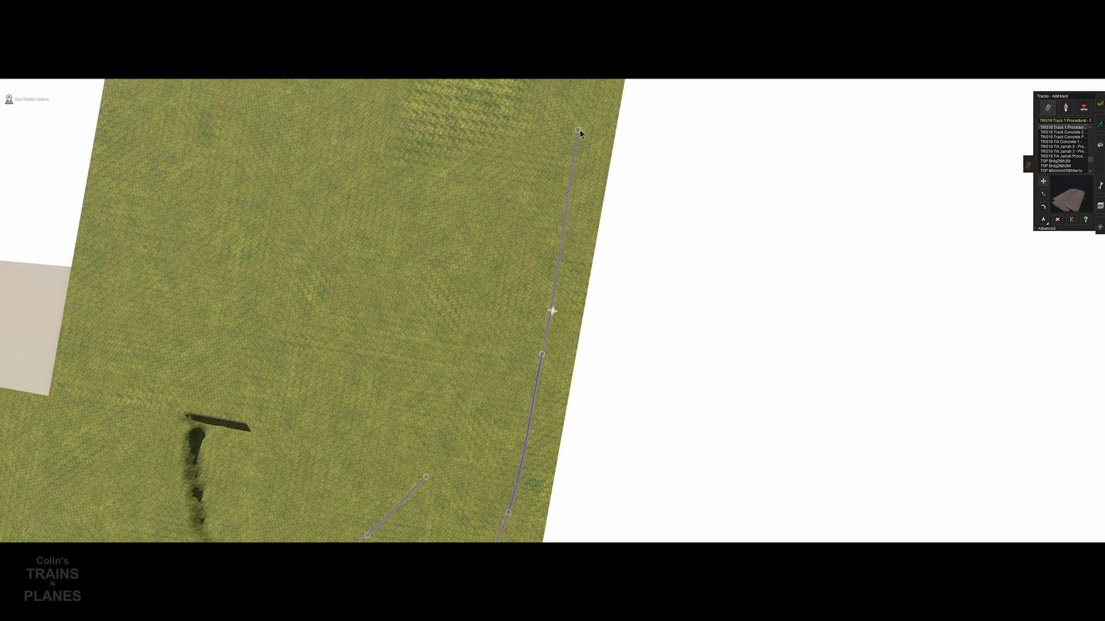
click(574, 172)
right_click(574, 172)
click(545, 352)
click(539, 207)
right_click(542, 372)
Move the extended track's end spline point inward, away from the baseboard corner
key(Left)
key(m)
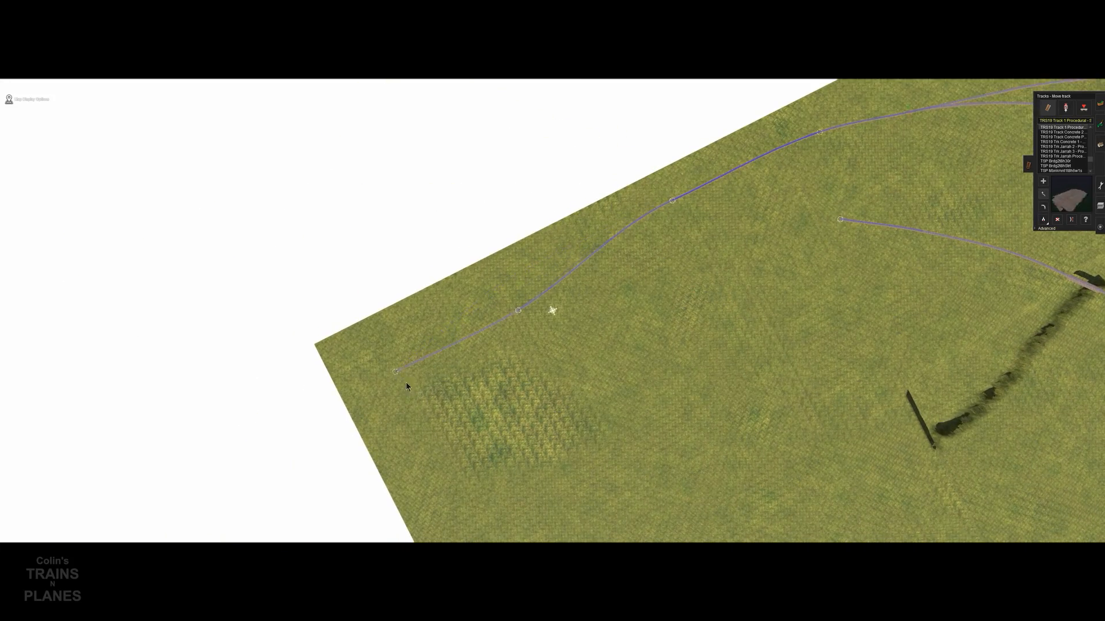
drag(395, 373, 428, 401)
Add a new baseboard beyond the outer curved track
right_click(750, 169)
key(Left)
click(1100, 103)
click(390, 267)
click(790, 146)
right_click(790, 146)
Replace the new baseboard's Grid (PBR) texture with PBR Grass and paint over the repeating pattern near the seam
click(1100, 125)
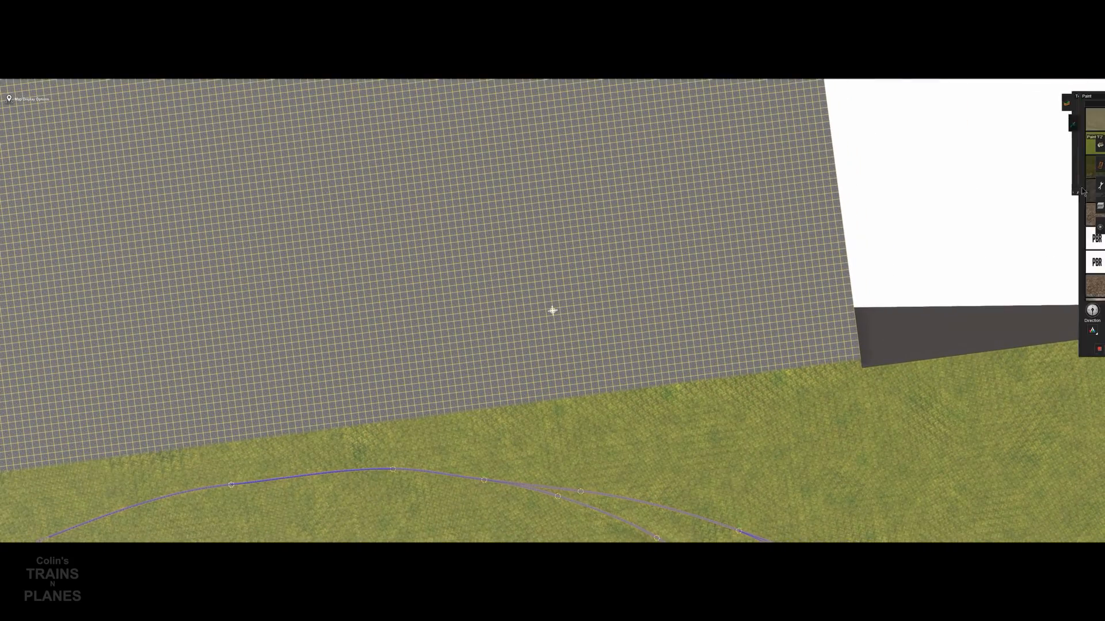
click(222, 190)
right_click(183, 261)
scroll(573, 348, down, 3)
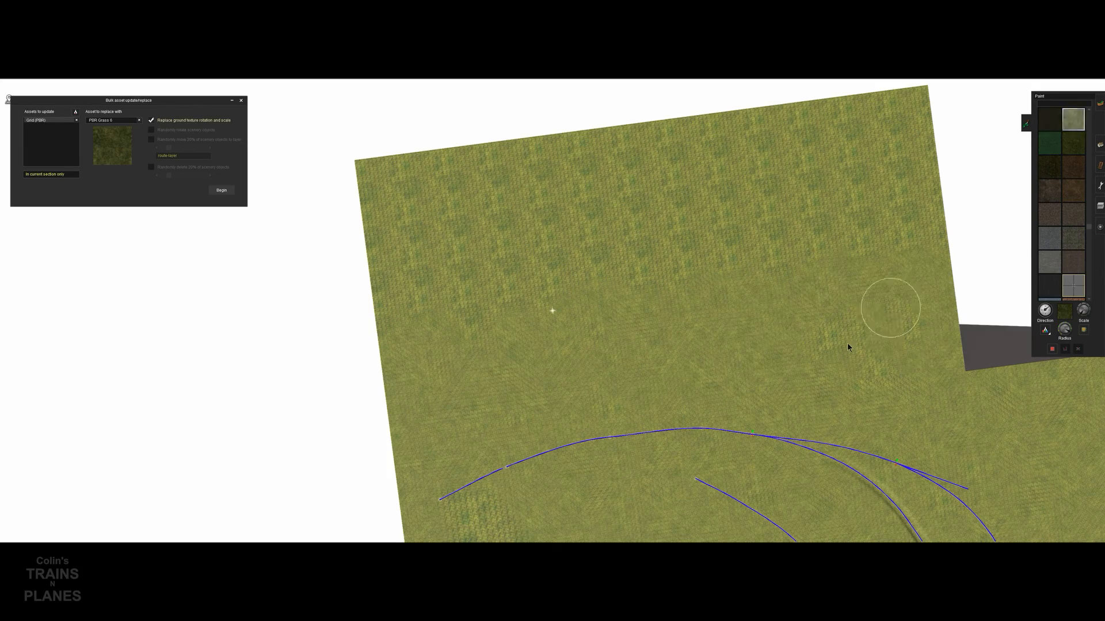
drag(896, 313, 824, 335)
Examine the baseboards and terrain by switching the wireframe view on and off
click(54, 86)
click(54, 87)
scroll(503, 279, up, 5)
click(54, 87)
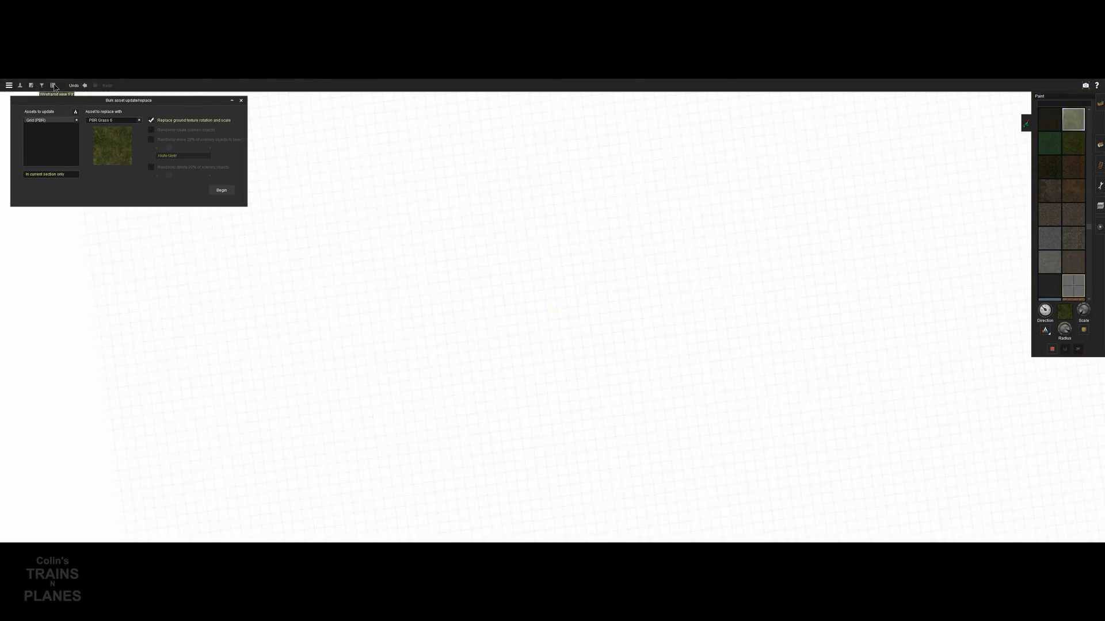
click(55, 87)
right_click(805, 403)
scroll(476, 161, up, 5)
click(53, 86)
click(53, 86)
scroll(538, 328, down, 5)
Extend the river cutting in a curve toward the board edge with Use height, undo the last stroke and close the bulk replace window
click(1099, 107)
mouse_move(608, 337)
mouse_down()
mouse_move(557, 455)
mouse_move(599, 485)
mouse_up()
drag(610, 337, 536, 193)
right_drag(537, 203, 543, 410)
drag(510, 354, 504, 345)
click(77, 86)
right_click(498, 505)
right_click(702, 254)
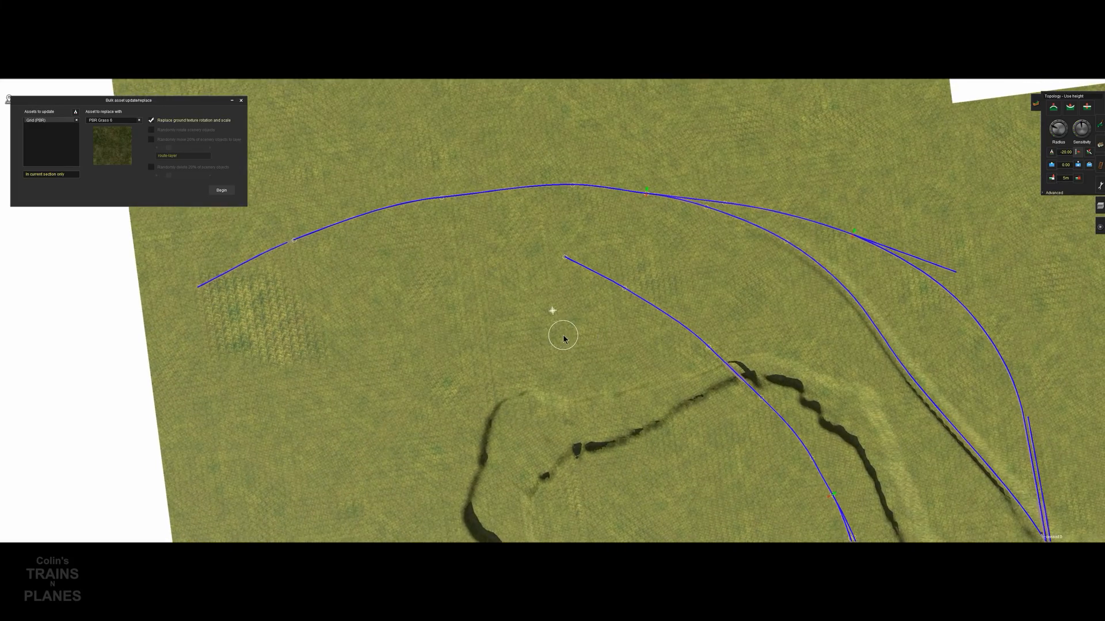
click(240, 100)
right_click(423, 397)
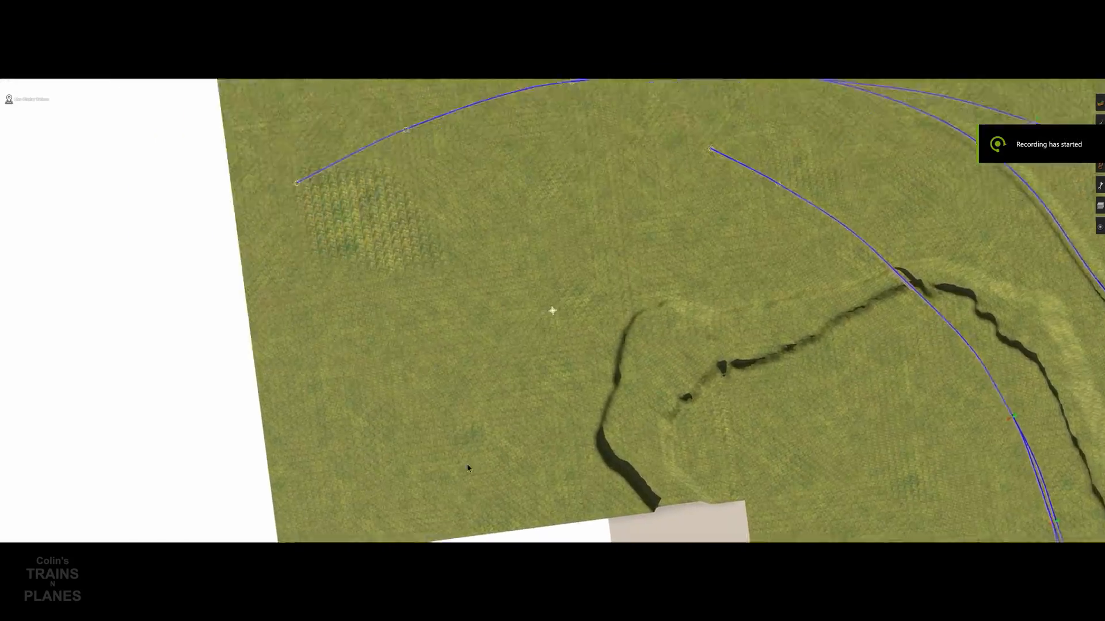
Lower the ground along the curved end of the river cutting with Height down, continuing past the first track bridge
key(Down)
right_click(616, 262)
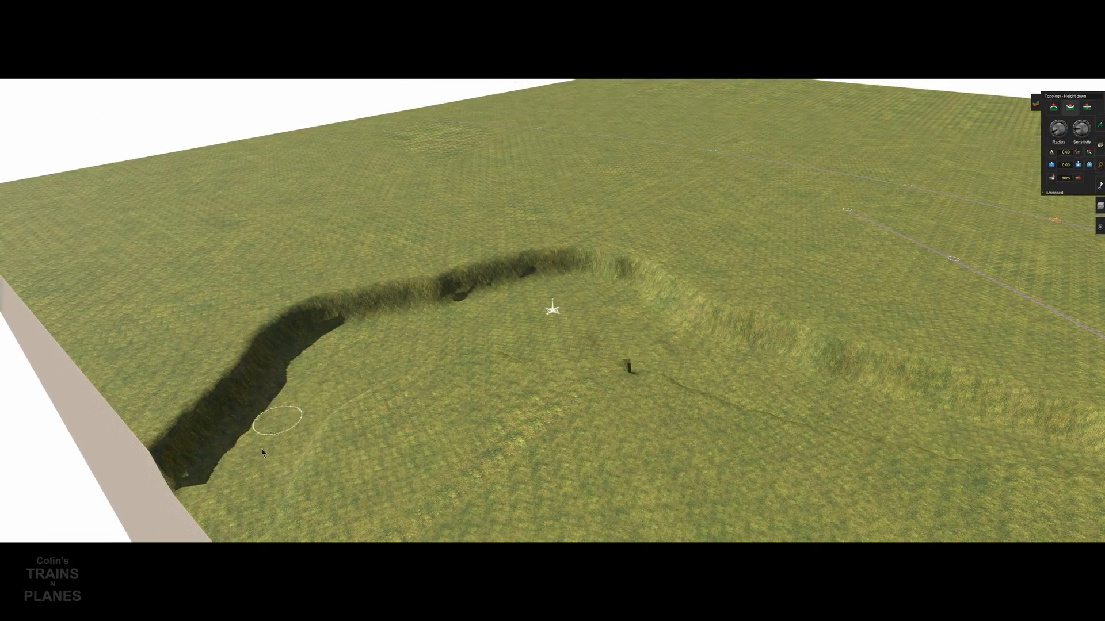
click(262, 453)
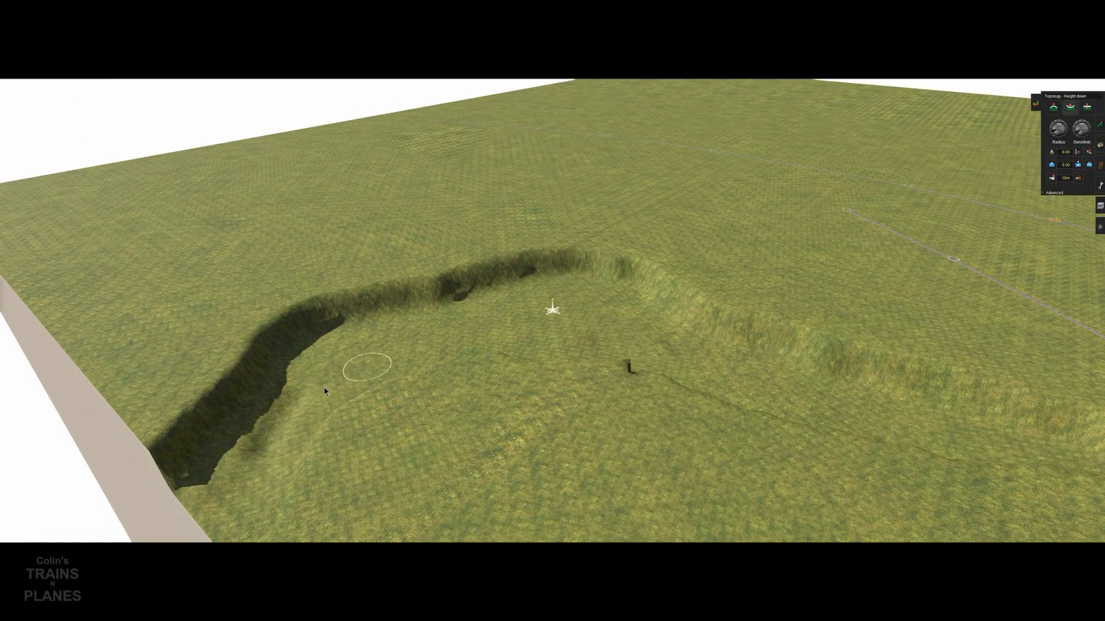
key(Left)
key(Up)
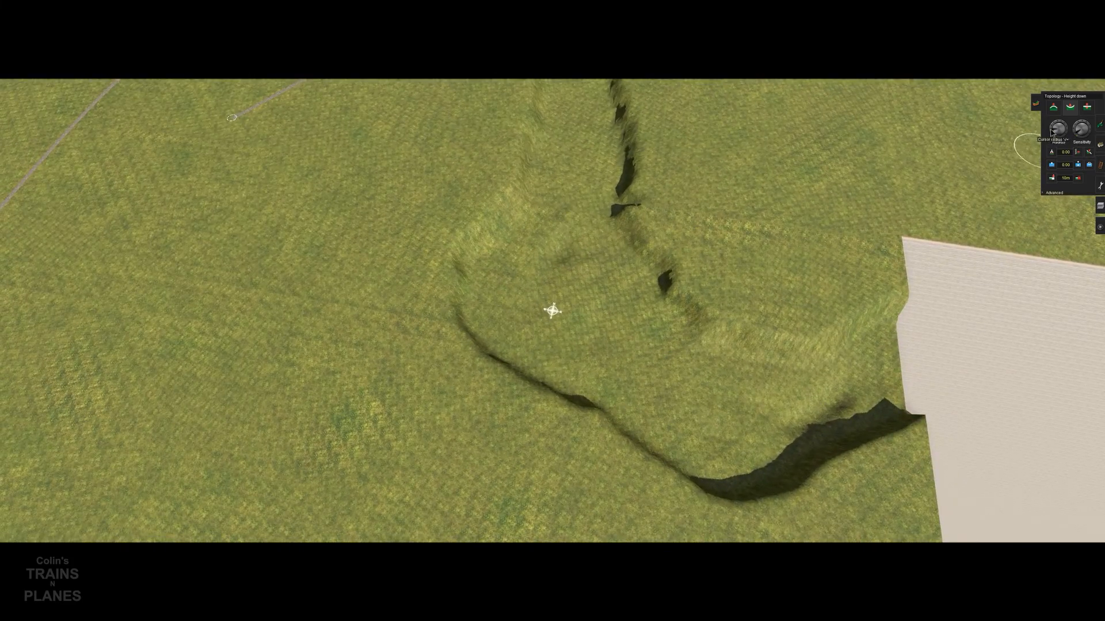
right_click(576, 146)
right_click(478, 183)
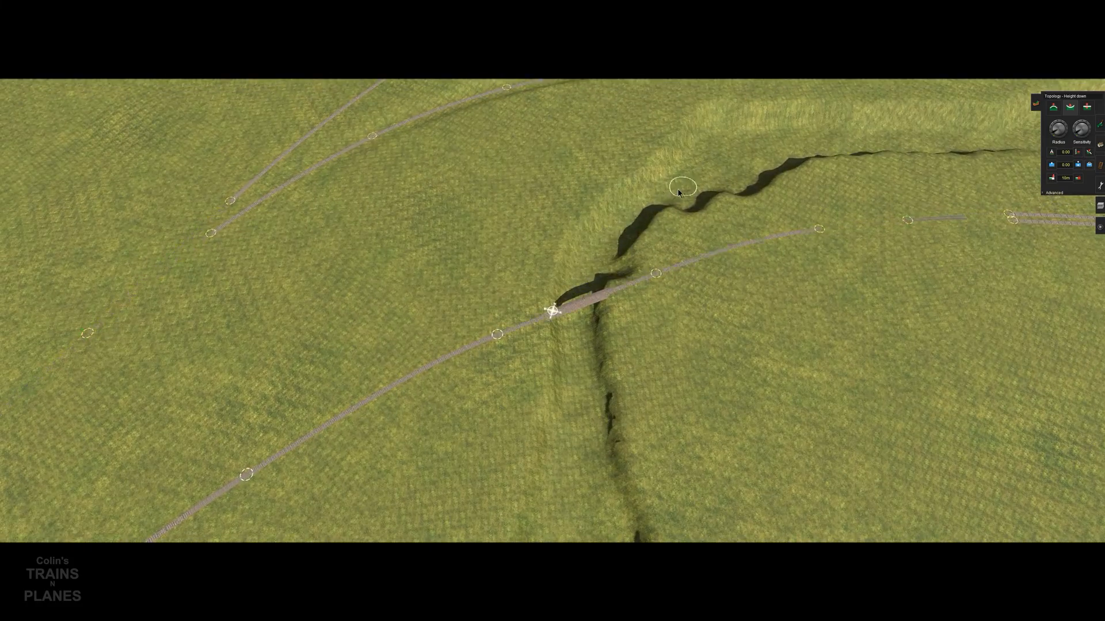
right_click(677, 190)
right_click(555, 489)
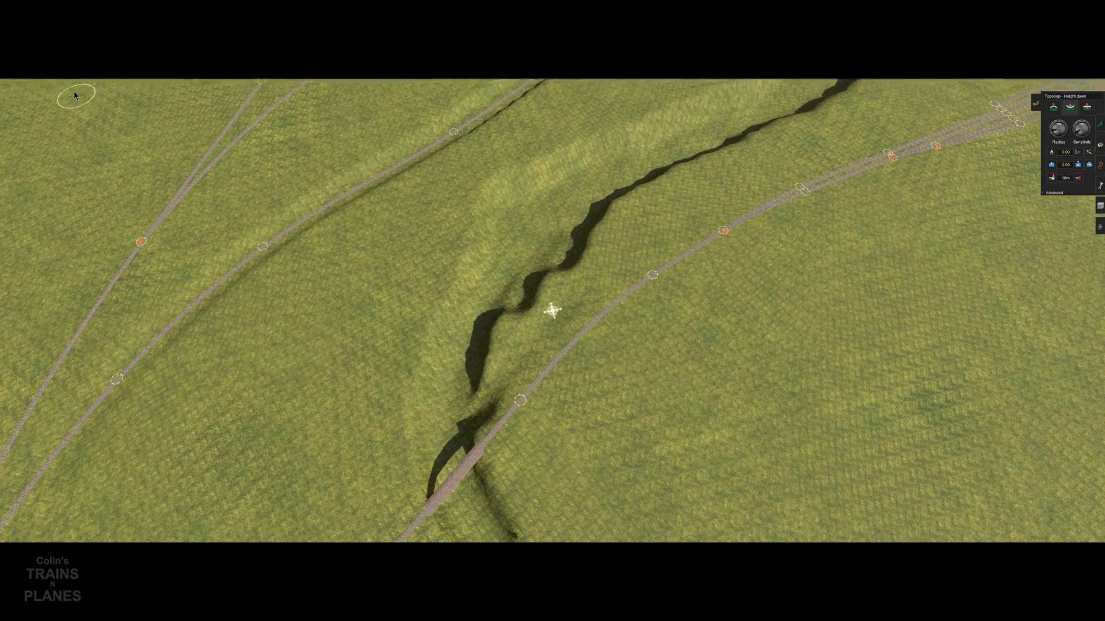
right_click(697, 134)
right_click(682, 173)
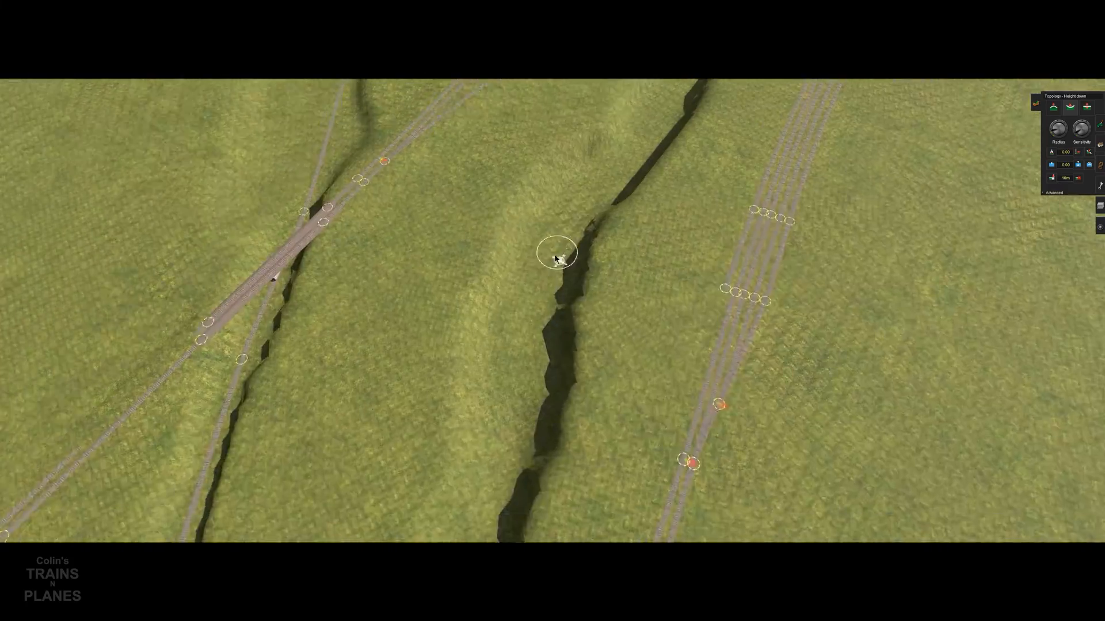
Continue lowering the cutting's bed with Height down beside the parallel yard tracks as far as the opposite board edge
right_click(650, 150)
right_click(534, 172)
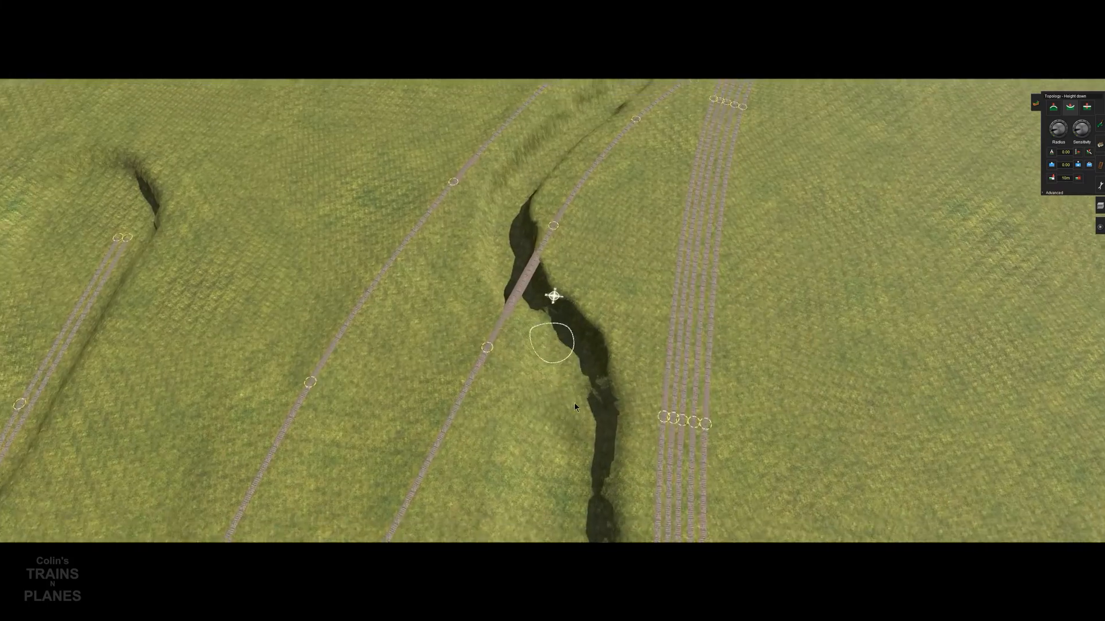
right_click(535, 184)
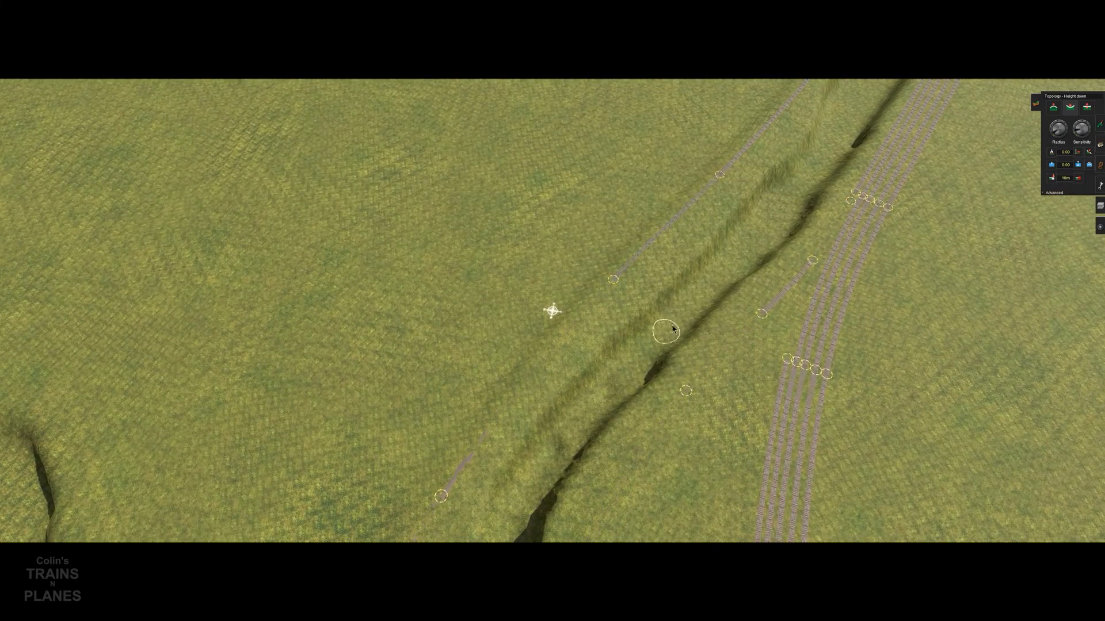
right_click(755, 243)
right_click(507, 217)
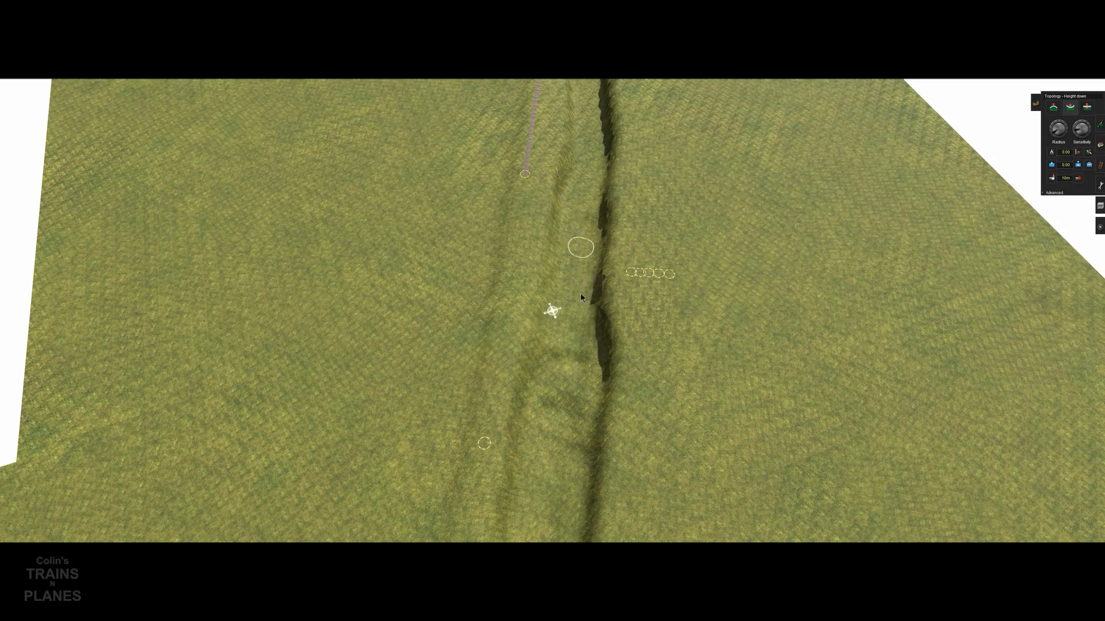
right_click(565, 244)
right_click(500, 223)
key(w)
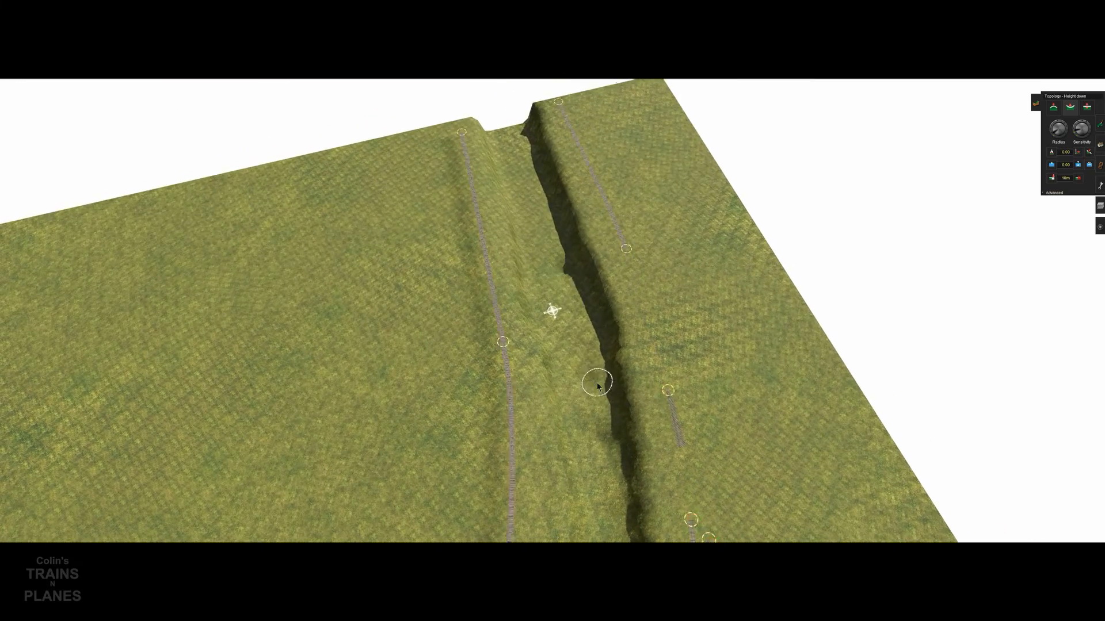
Even out the bumps on the river cutting's bed and bank with the Plateau tool, working back from the board edge
click(1087, 152)
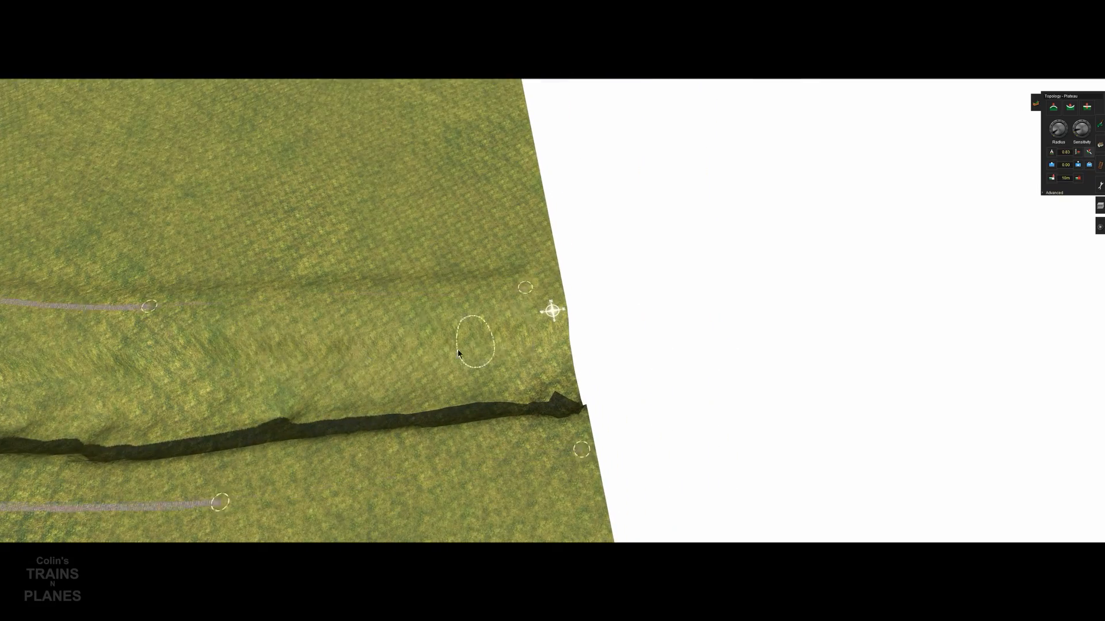
right_click(200, 364)
right_click(243, 342)
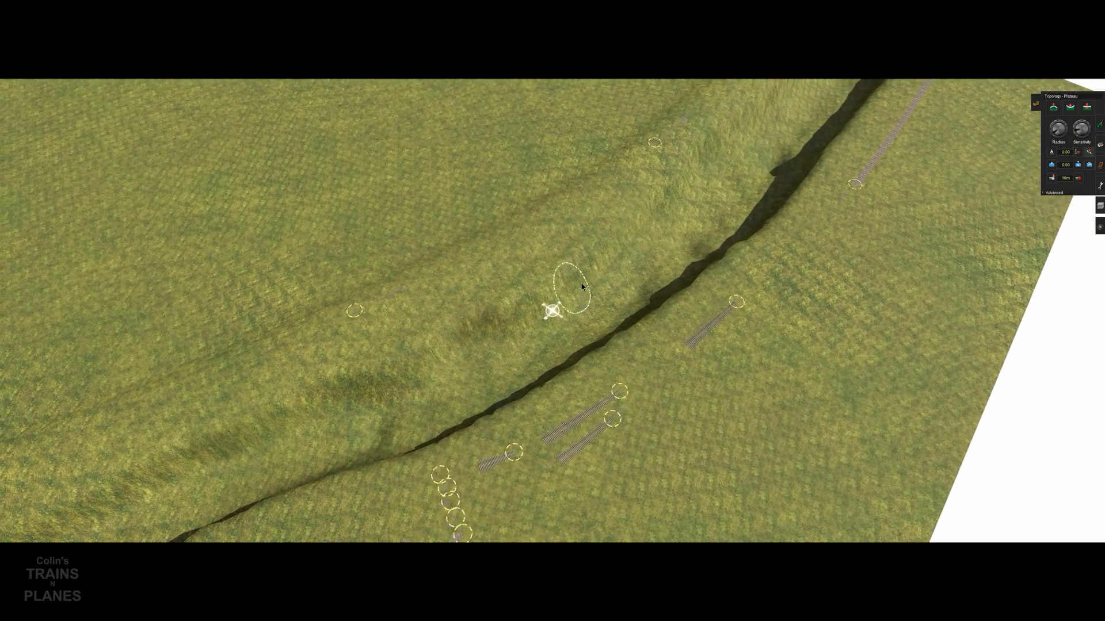
right_click(604, 229)
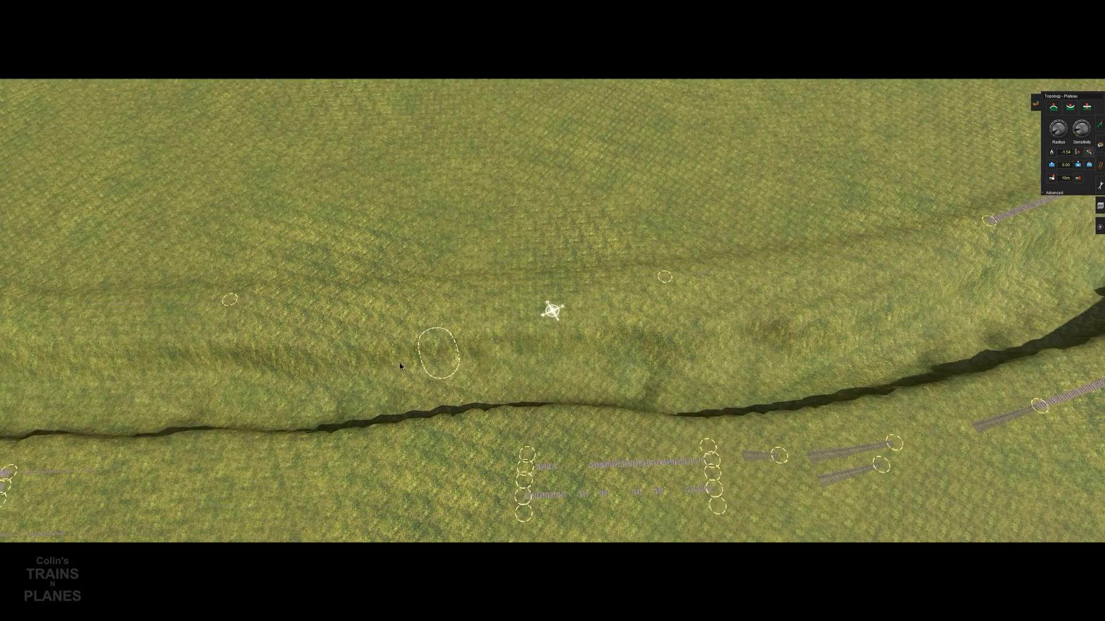
right_click(430, 377)
right_click(445, 403)
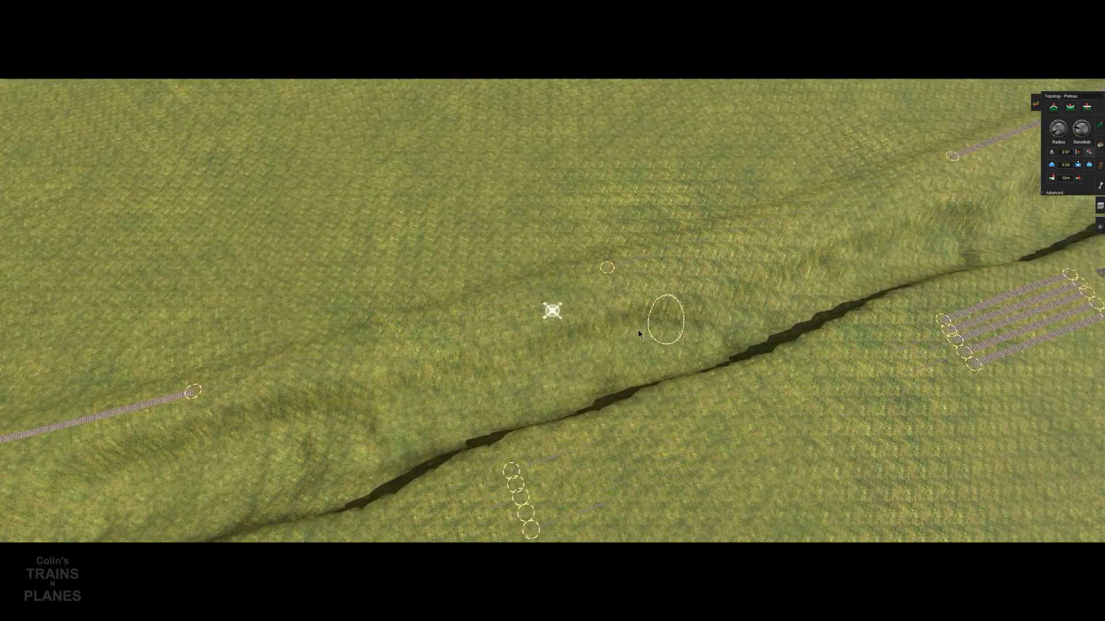
right_click(407, 388)
right_click(453, 385)
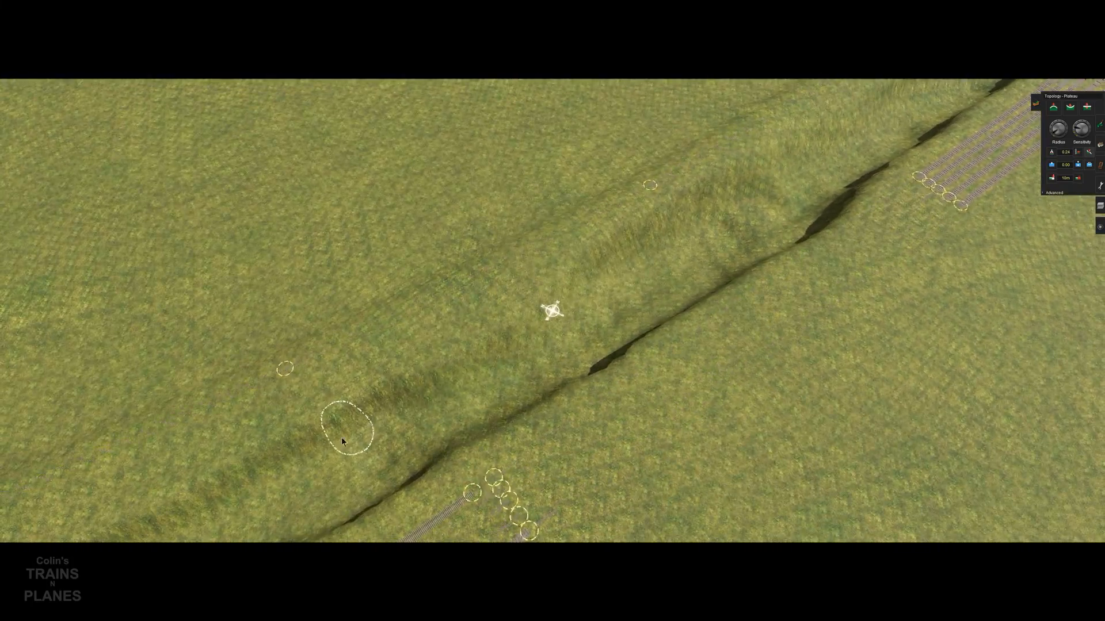
right_click(363, 417)
right_click(377, 404)
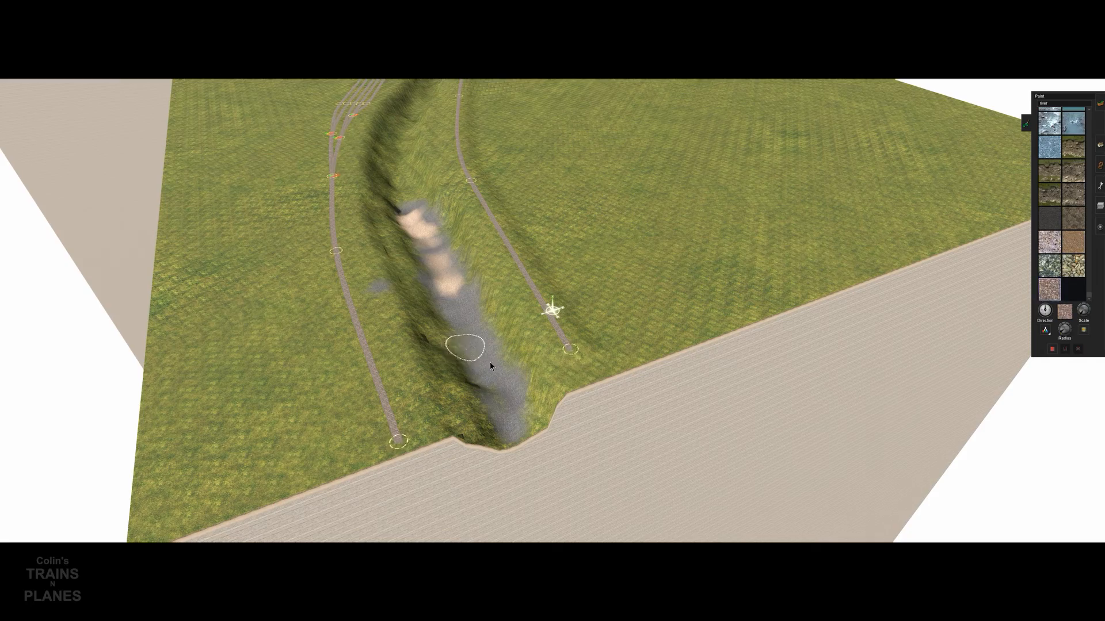
Paint the river cutting's bed dark grey from the board edge along the parallel yard tracks, covering the peach patches
drag(423, 240, 486, 351)
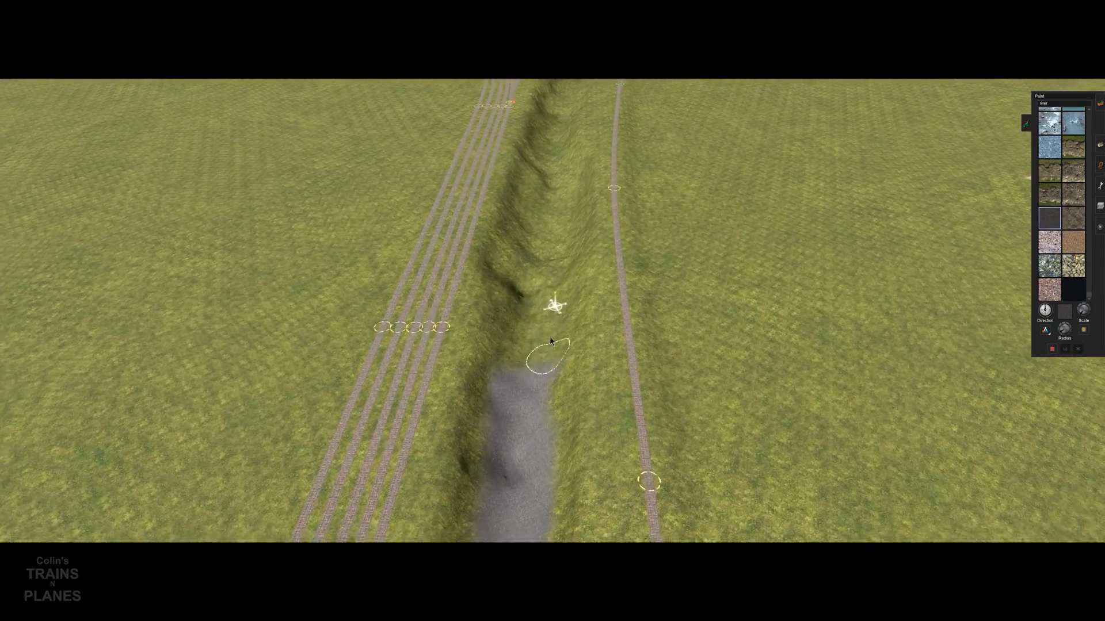
drag(540, 358, 559, 211)
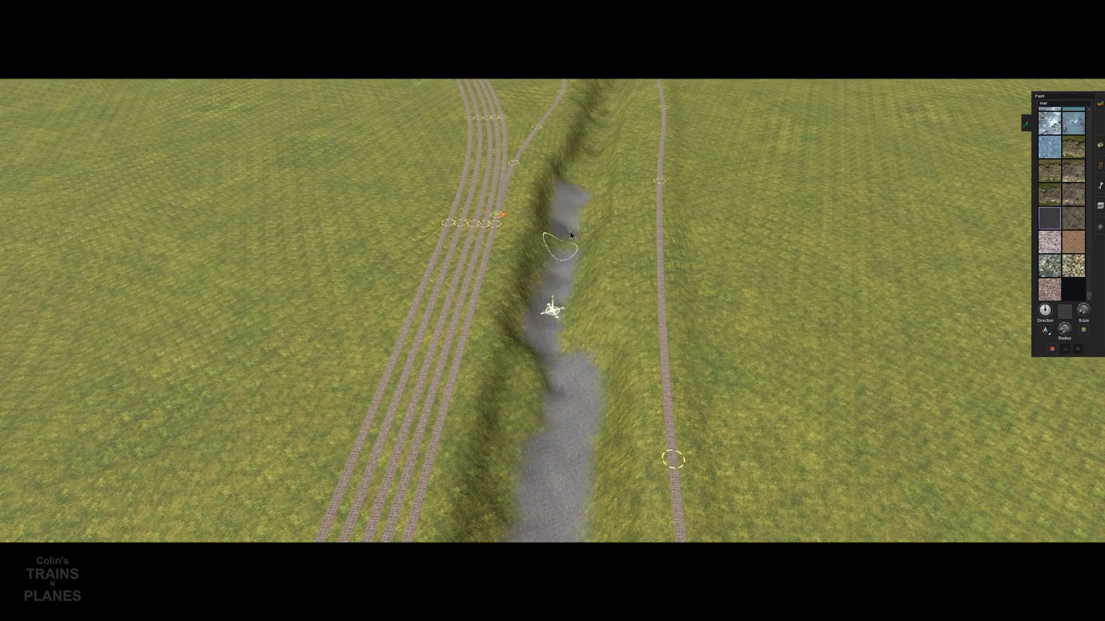
drag(570, 236, 546, 405)
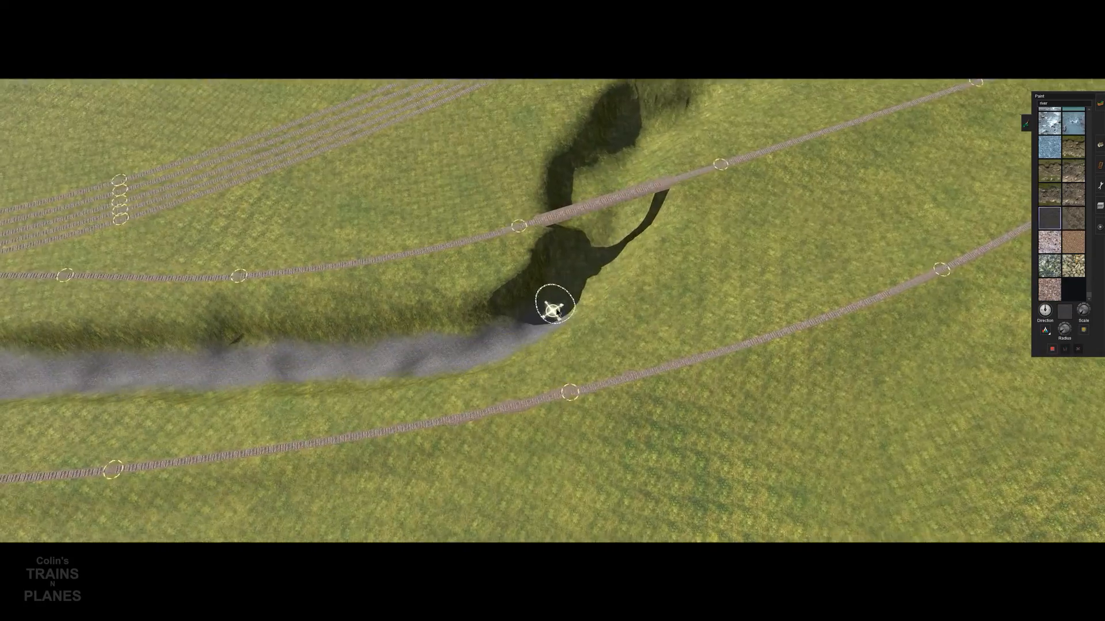
Continue the dark grey bed paint around the cutting's bend, under the track bridge and along the next stretch
drag(552, 270, 561, 288)
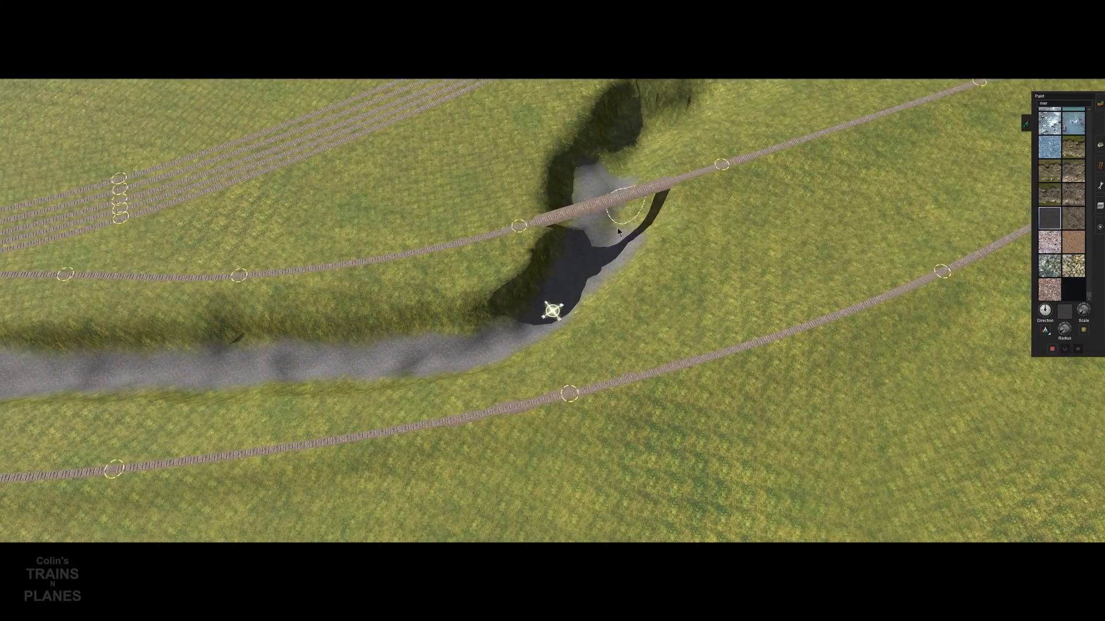
drag(547, 243, 543, 247)
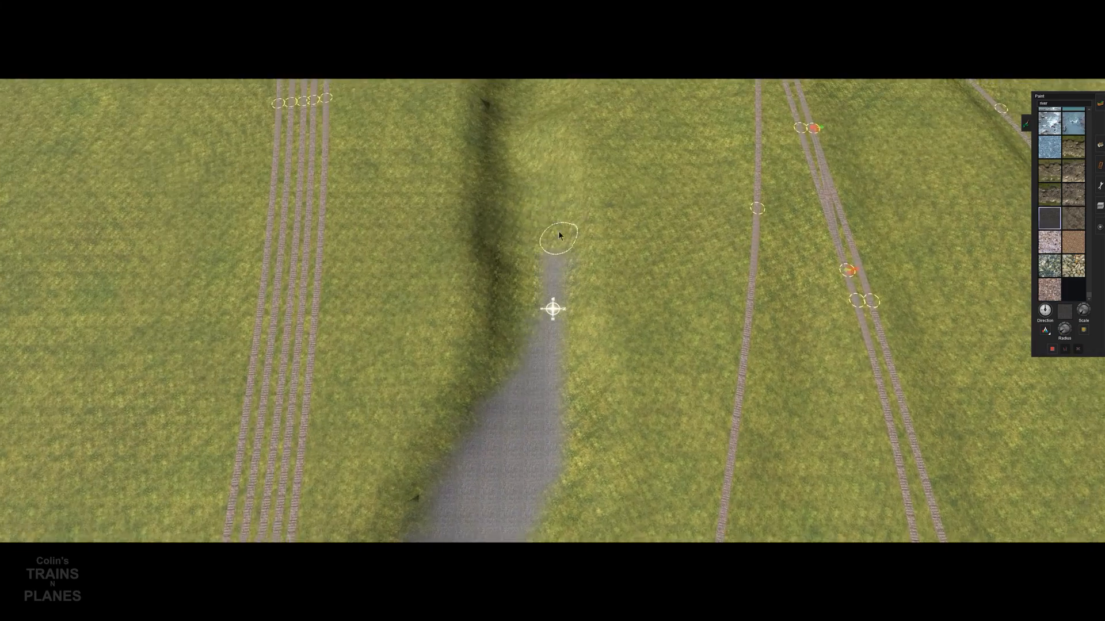
drag(559, 235, 548, 237)
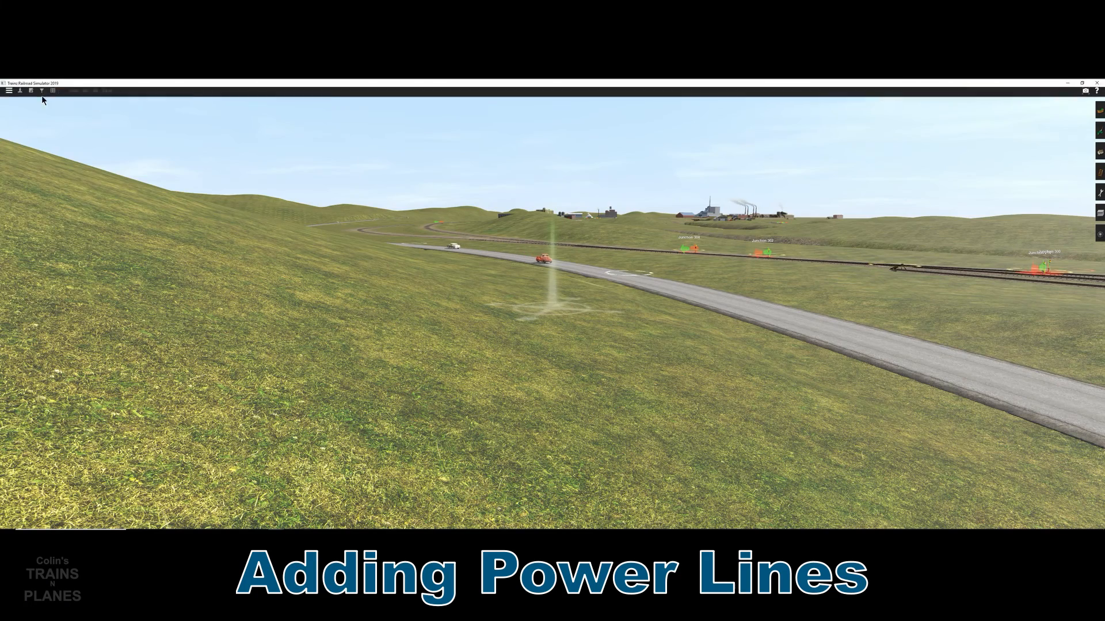
Choose the 2-12 power line without telegraph from the Power Lines pick list for placement beside the road
click(82, 164)
mouse_move(114, 171)
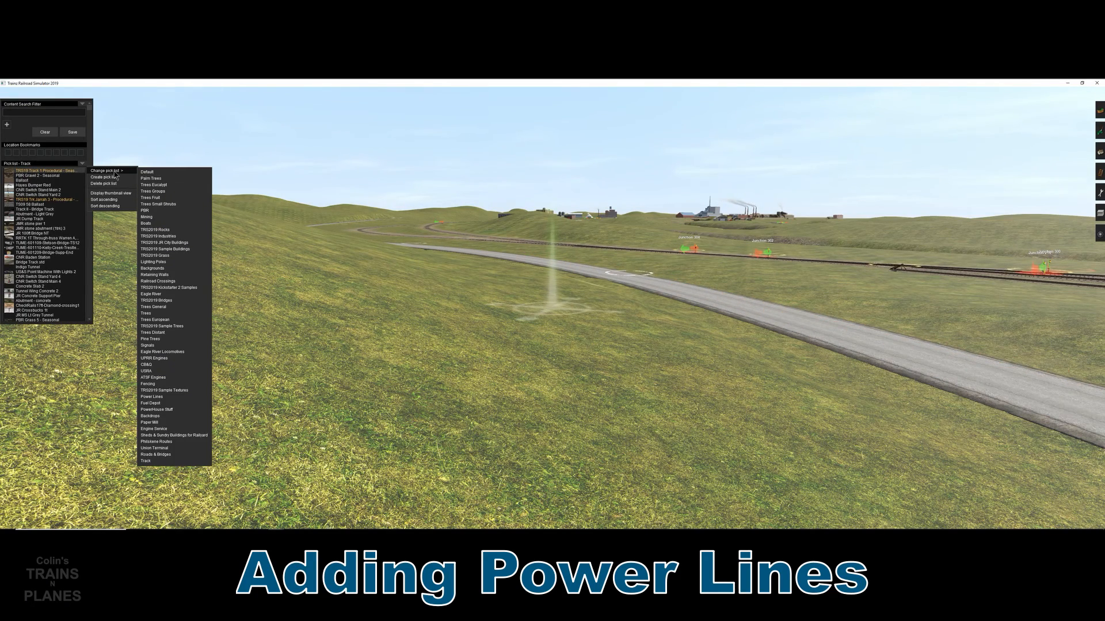
click(152, 397)
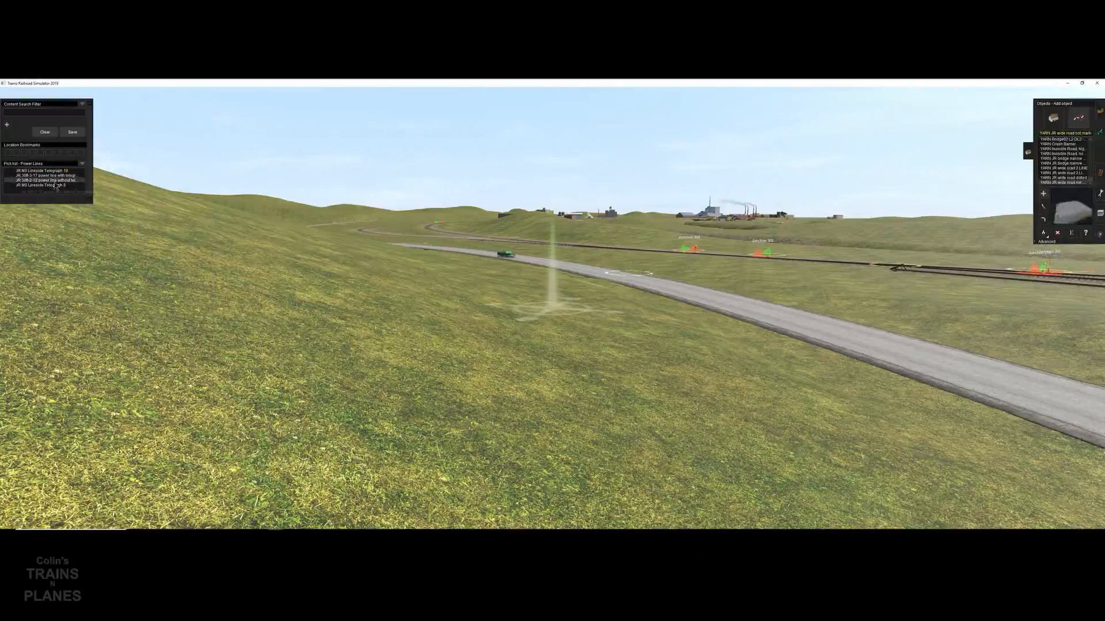
click(54, 183)
right_click(845, 262)
right_click(485, 248)
right_click(520, 213)
right_click(569, 184)
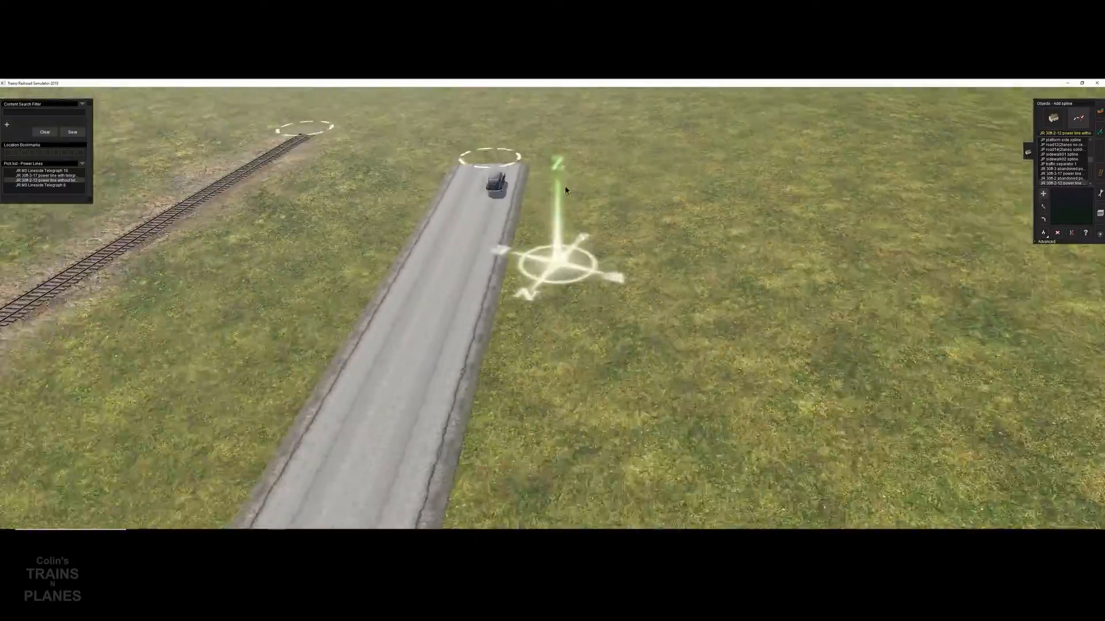
key(Left)
right_click(642, 394)
Lay the power line spline along the road's grass verge, from the straight section to the start of the bend
click(507, 321)
right_click(495, 138)
right_click(575, 138)
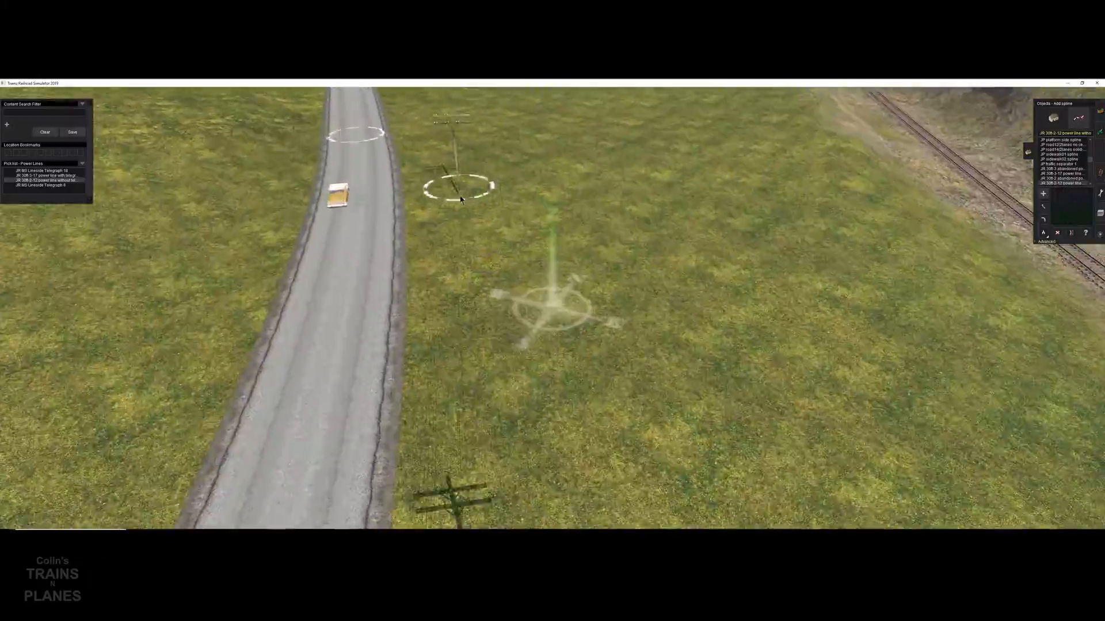
right_click(460, 150)
right_click(544, 144)
right_click(610, 130)
click(578, 196)
right_click(612, 137)
click(544, 204)
right_click(550, 179)
right_click(549, 176)
click(558, 156)
right_click(562, 138)
click(567, 170)
right_click(576, 149)
click(573, 178)
right_click(584, 158)
click(590, 181)
right_click(607, 161)
click(610, 202)
right_click(626, 201)
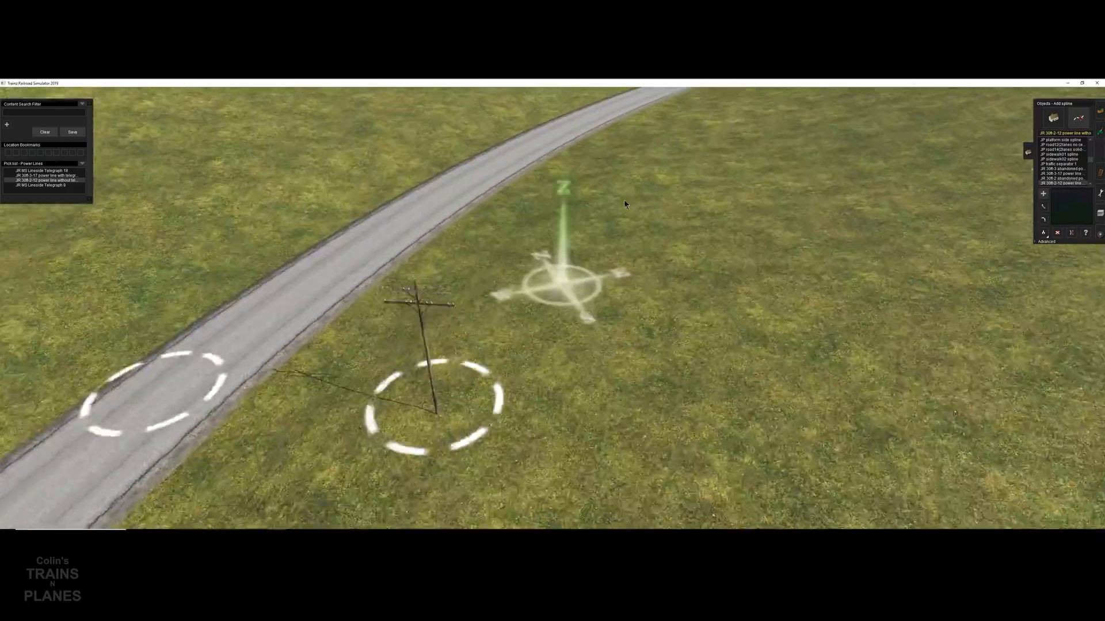
Extend the power line around the road bend and along the straight toward the railway junction
click(538, 179)
right_click(546, 167)
click(582, 195)
right_click(585, 172)
click(593, 190)
right_click(598, 172)
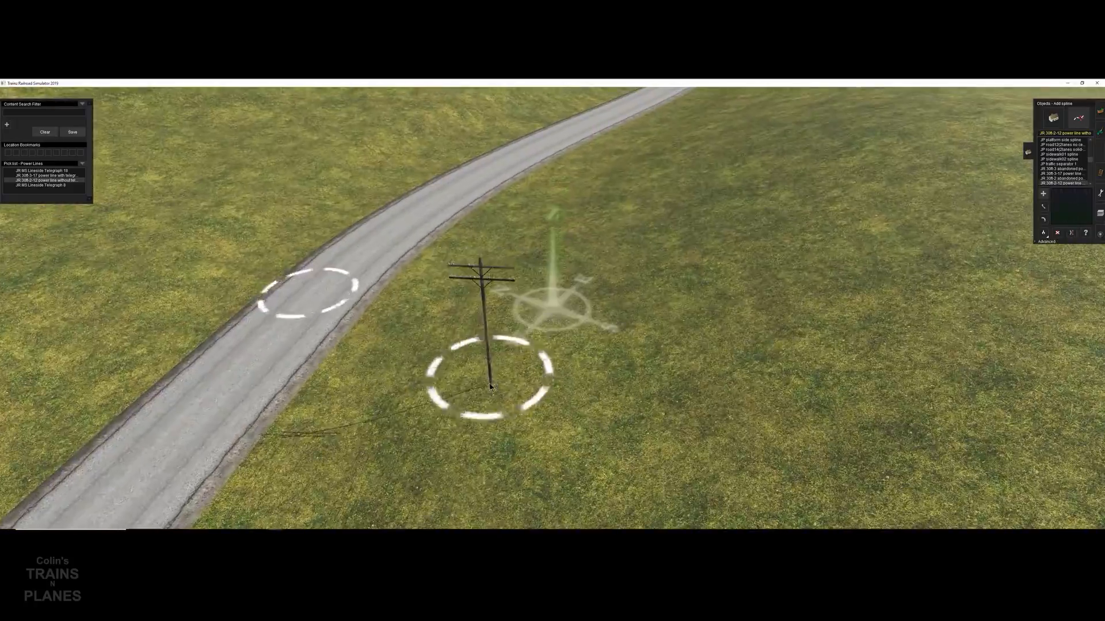
click(606, 185)
right_click(601, 170)
click(547, 179)
right_click(553, 161)
right_click(527, 167)
click(519, 193)
right_click(521, 173)
click(474, 175)
right_click(471, 155)
click(482, 151)
right_click(471, 133)
right_click(500, 169)
click(499, 169)
right_click(489, 178)
click(486, 183)
click(477, 201)
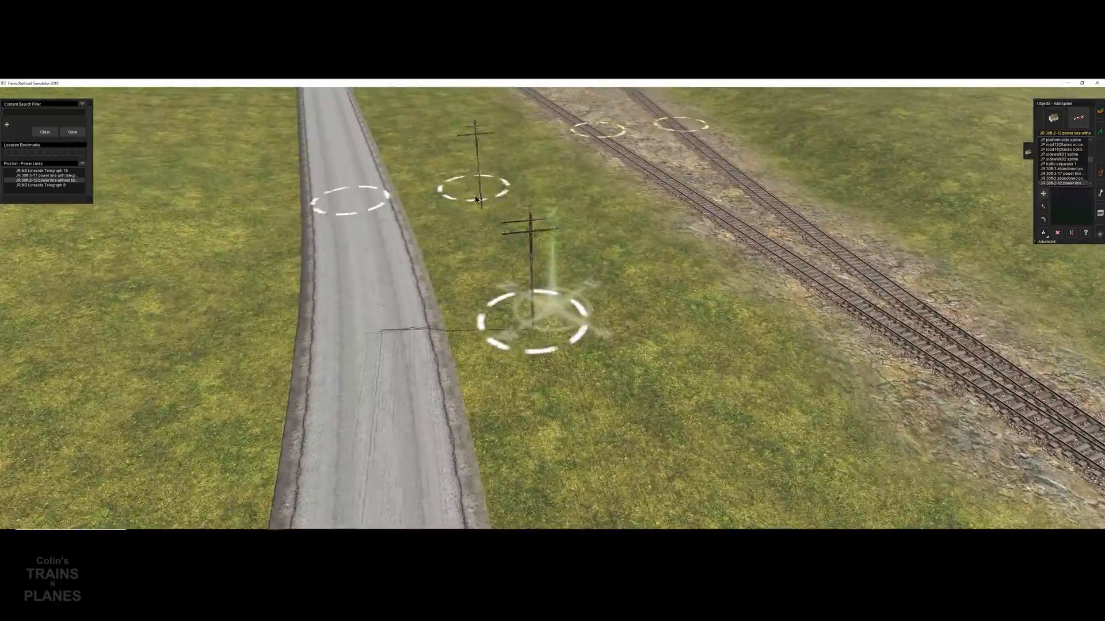
Continue the power line past the railway junction, following the verge through the gentle curve beyond it
right_click(472, 181)
click(564, 302)
right_click(547, 184)
click(562, 384)
right_click(552, 230)
click(552, 429)
right_click(547, 230)
click(485, 505)
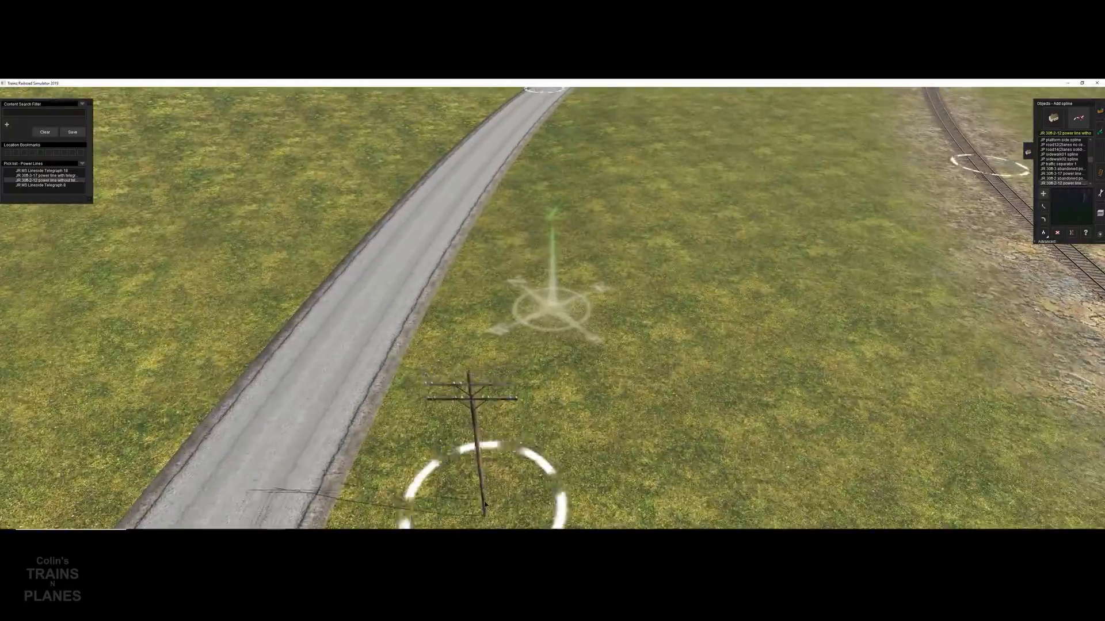
right_click(566, 173)
click(526, 396)
right_click(567, 149)
click(538, 401)
right_click(553, 184)
click(474, 485)
right_click(547, 190)
click(512, 418)
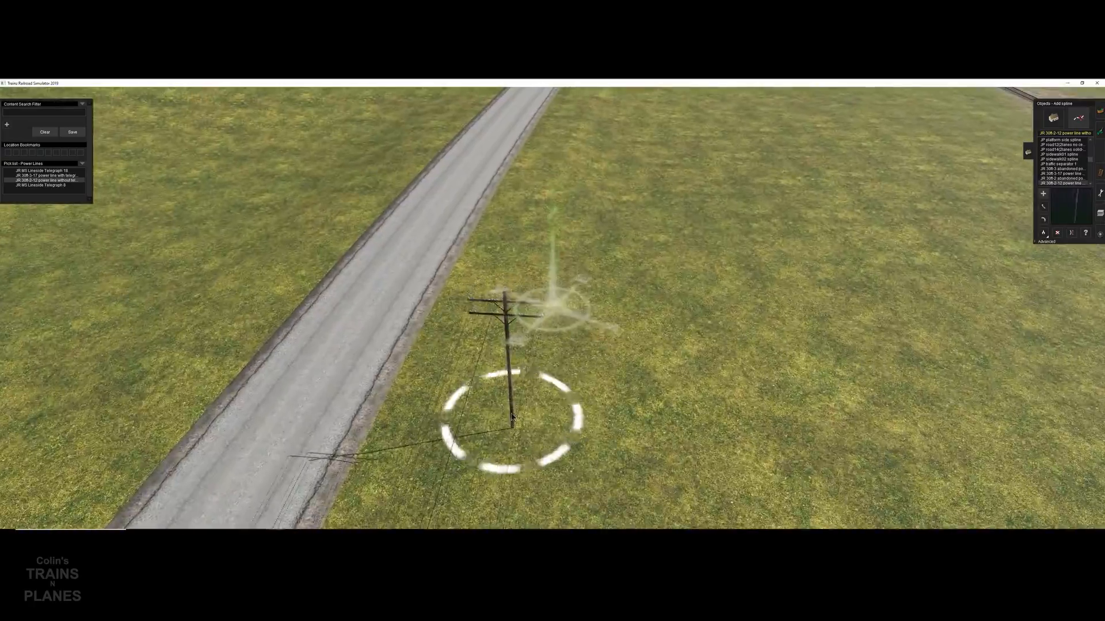
right_click(550, 190)
click(551, 333)
right_click(535, 184)
click(532, 248)
right_click(541, 184)
click(542, 479)
right_click(535, 195)
click(532, 422)
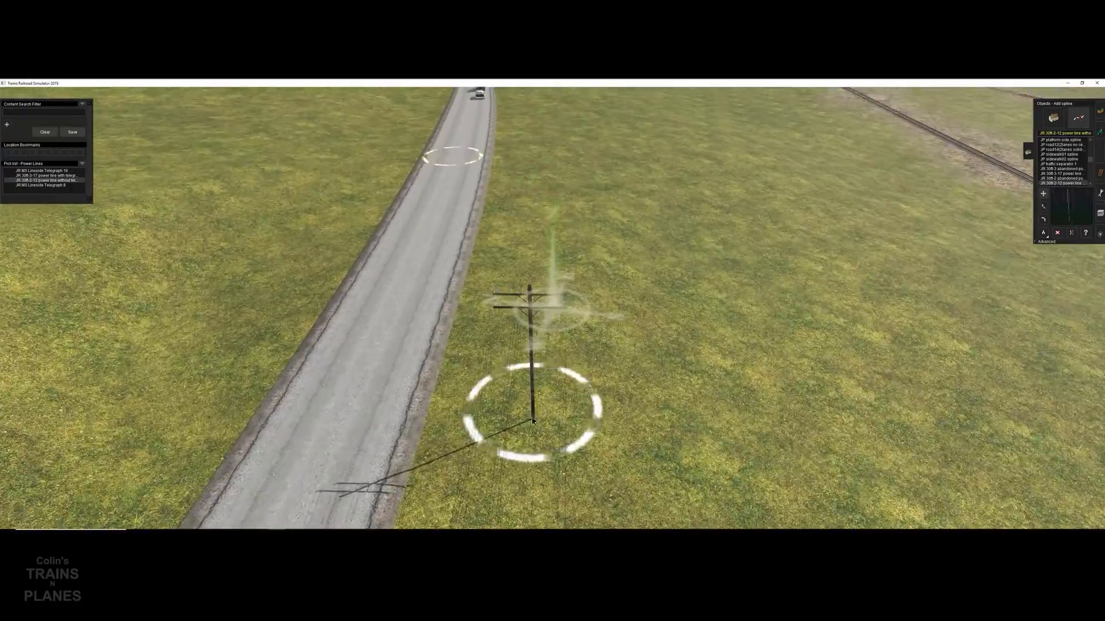
Run the power line onward beside the road through the hilly ground, keeping the poles on the same verge
click(541, 161)
right_click(535, 147)
click(518, 170)
right_click(515, 155)
click(532, 138)
right_click(527, 135)
click(560, 372)
click(567, 138)
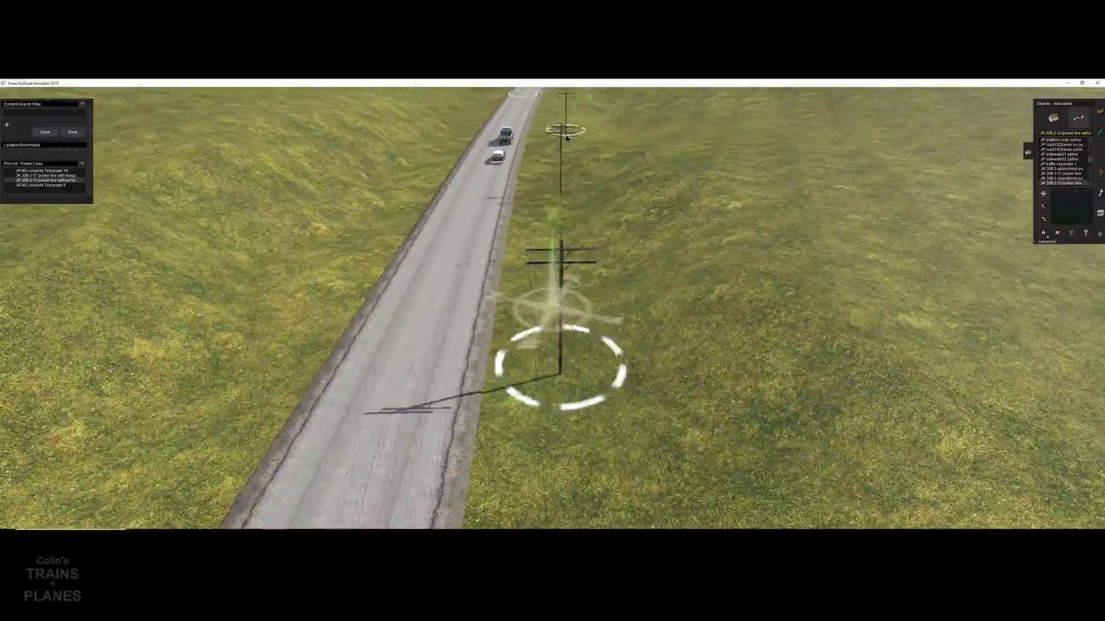
right_click(565, 138)
click(542, 504)
click(556, 179)
right_click(561, 144)
click(569, 167)
right_click(565, 164)
click(552, 424)
right_click(562, 174)
click(535, 164)
right_click(556, 208)
click(551, 193)
right_click(550, 201)
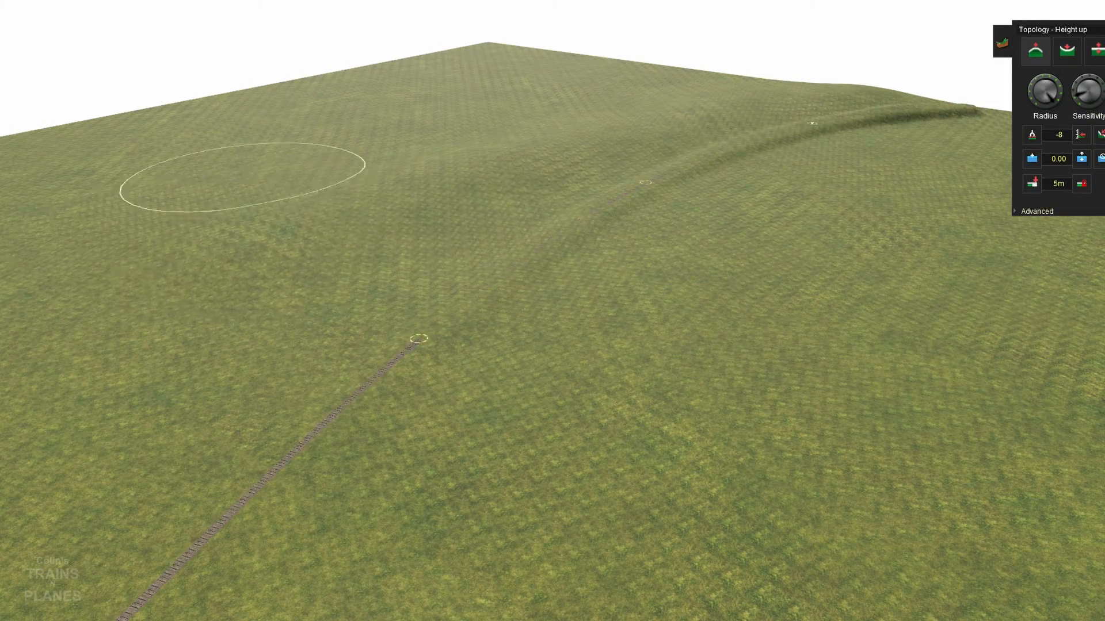
Raise rolling hills on the open ground beside the track and toward the board edge with Height up
right_click(272, 234)
drag(198, 490, 139, 461)
right_click(144, 454)
drag(461, 352, 641, 316)
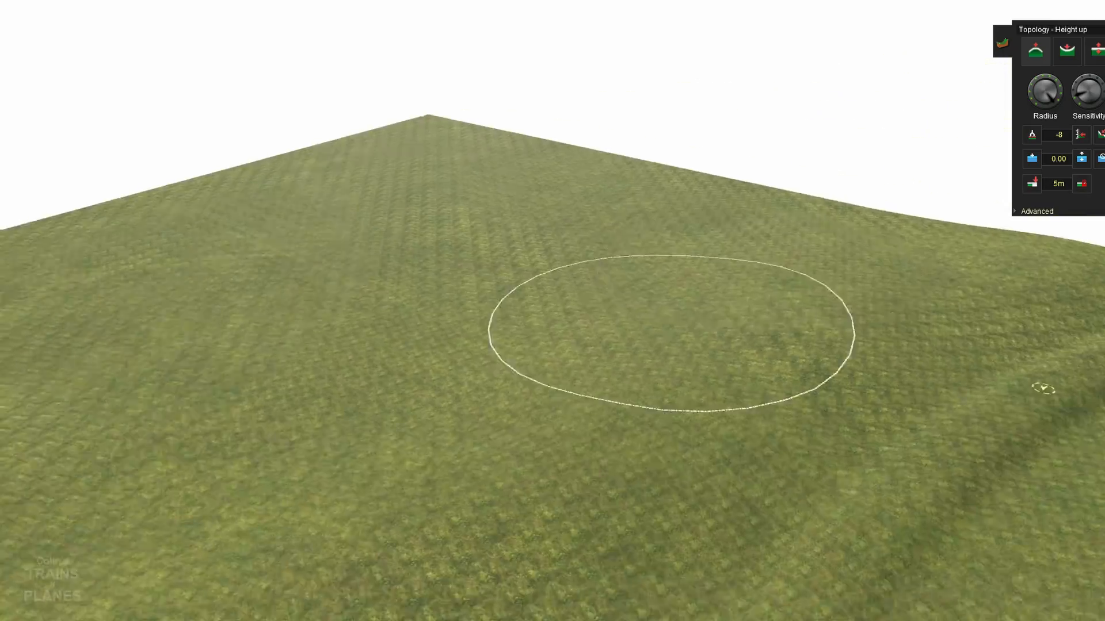
mouse_move(672, 328)
mouse_down()
mouse_move(978, 248)
mouse_move(614, 319)
mouse_move(649, 340)
mouse_up()
right_click(451, 380)
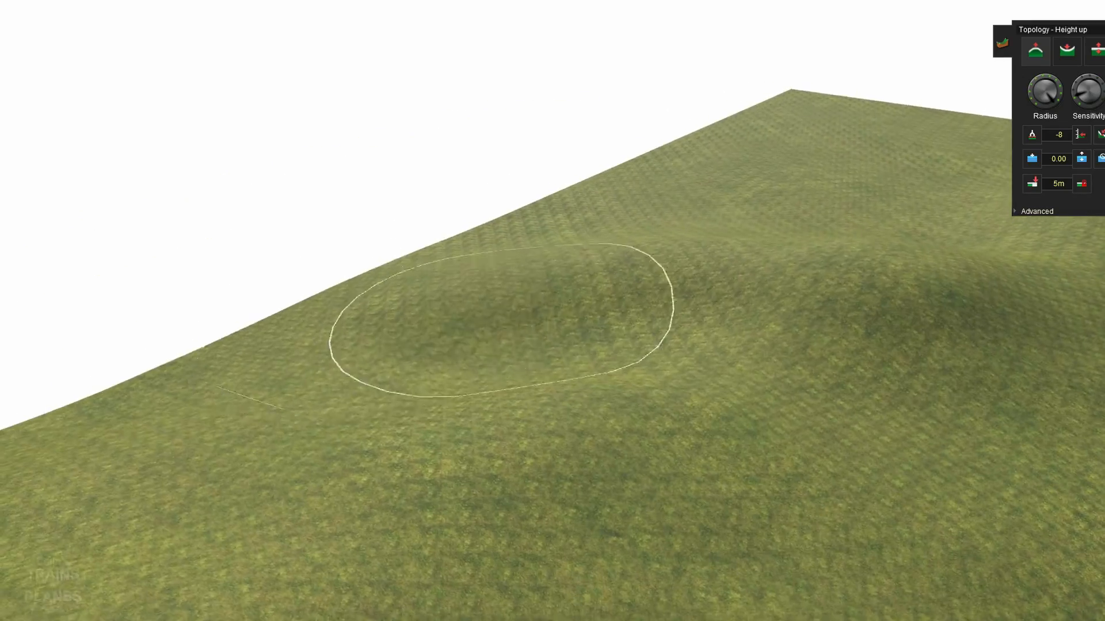
drag(530, 394, 702, 320)
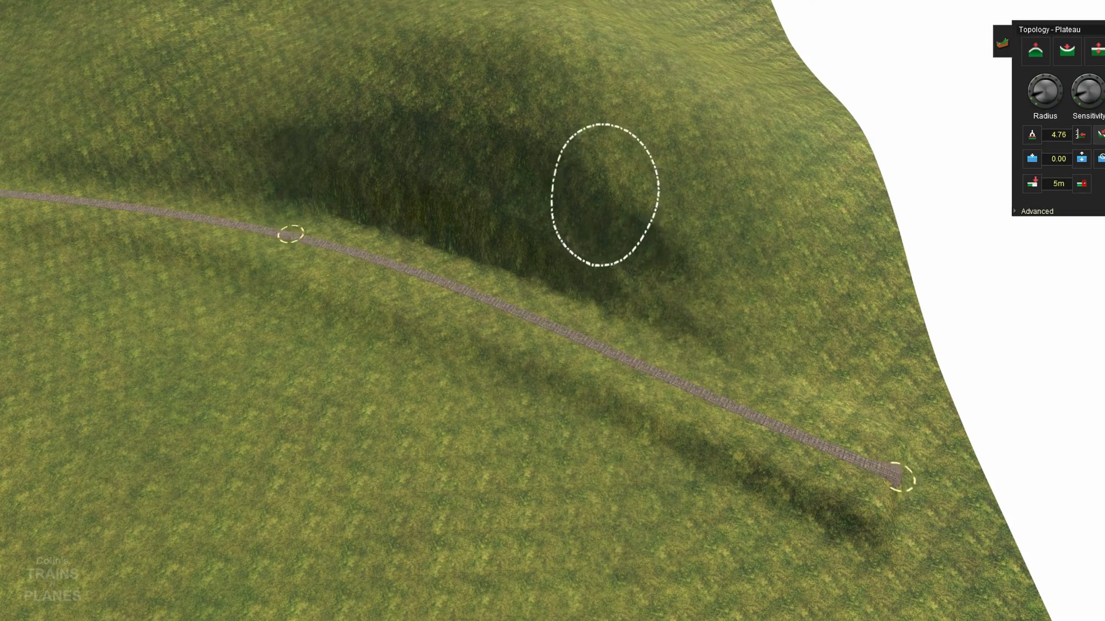
Level the steep foot of the hillside along the curved track with the Plateau tool
drag(247, 147, 445, 202)
drag(554, 259, 353, 200)
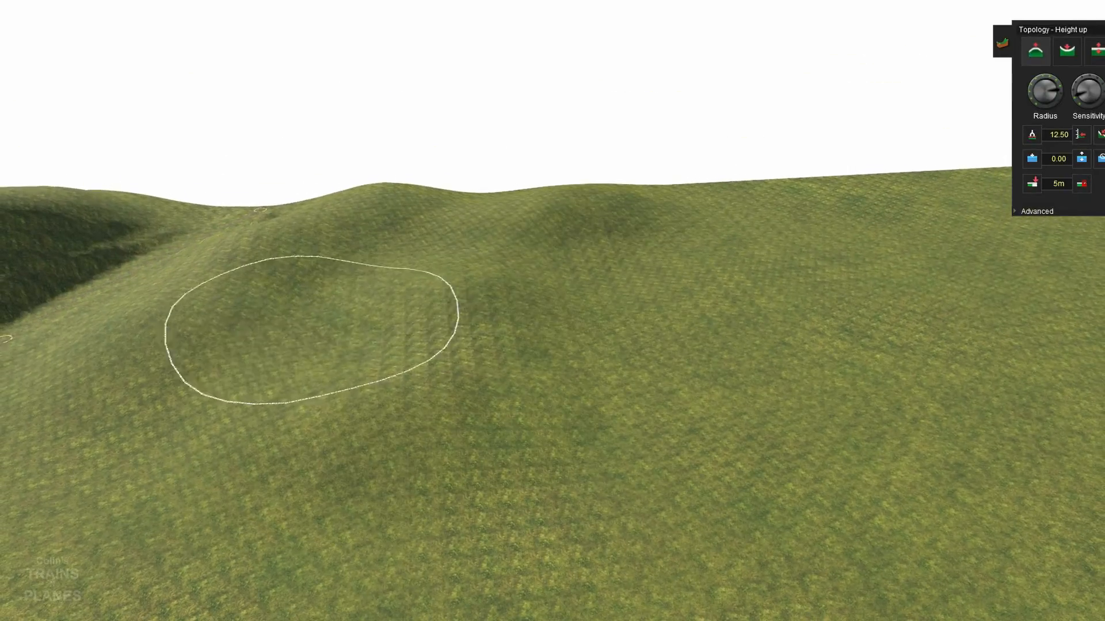
Raise more hills with Height up from the hillside behind the track out to the board edge
drag(314, 330, 710, 274)
right_drag(710, 274, 596, 216)
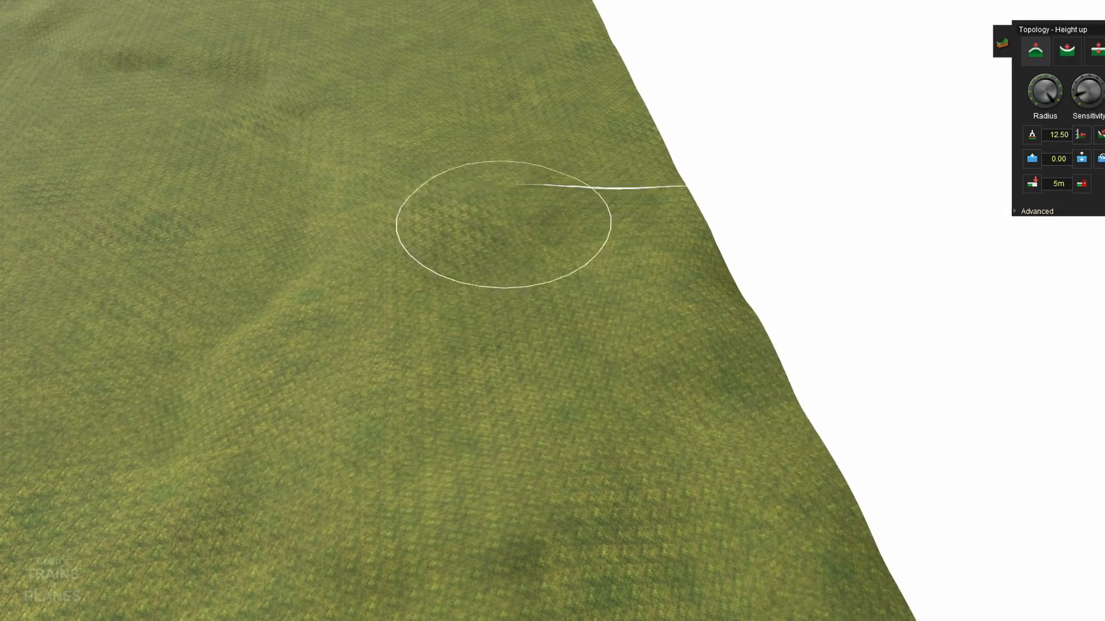
key(Right)
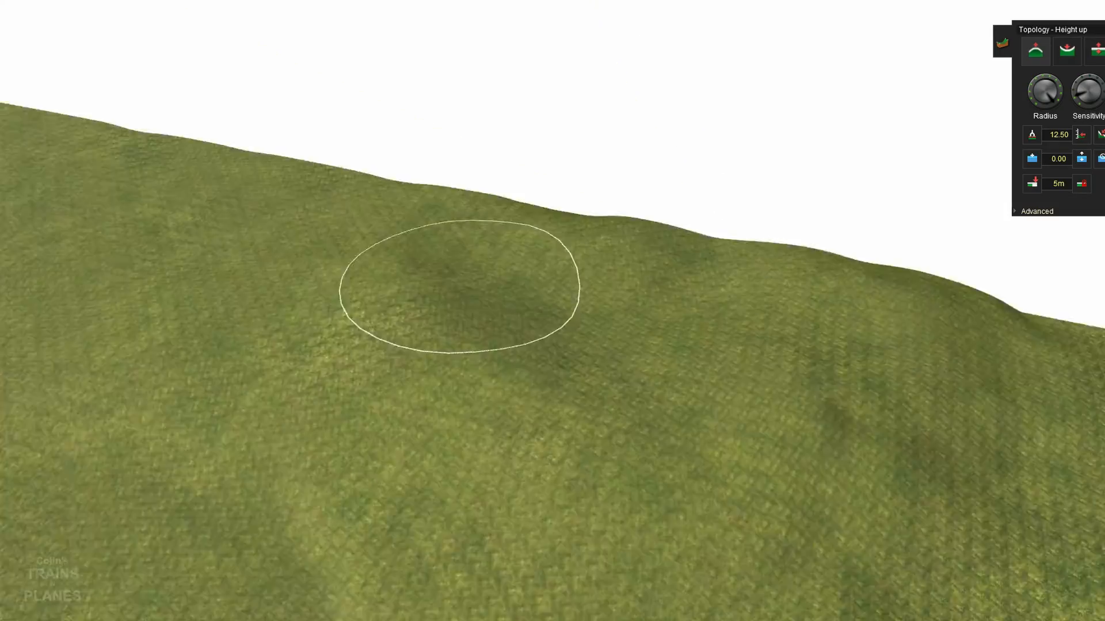
key(Left)
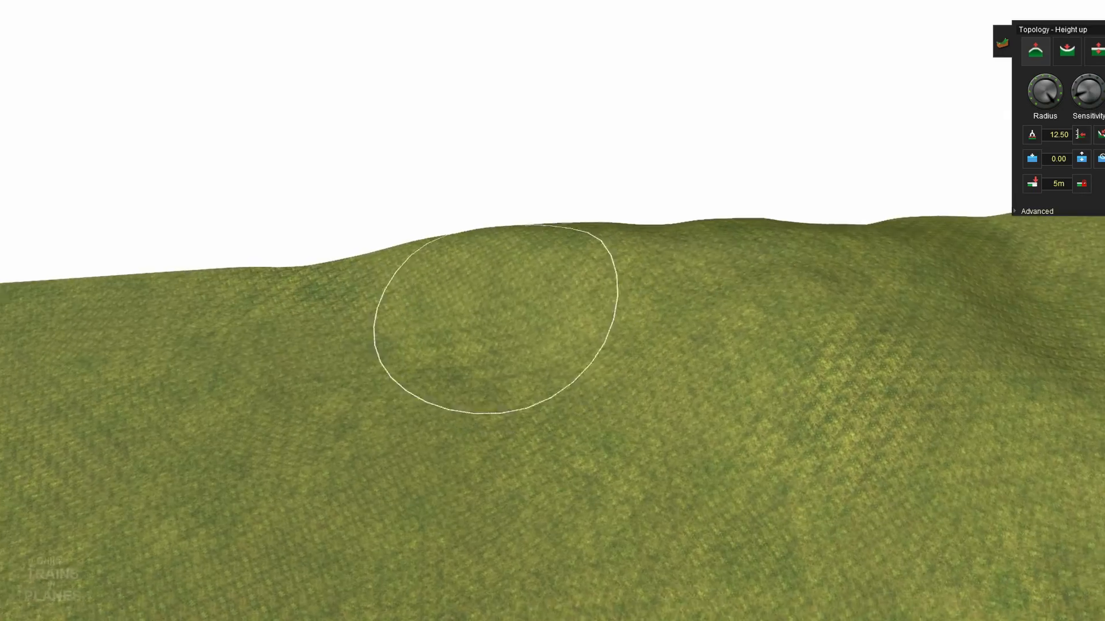
key(Up)
right_click(99, 90)
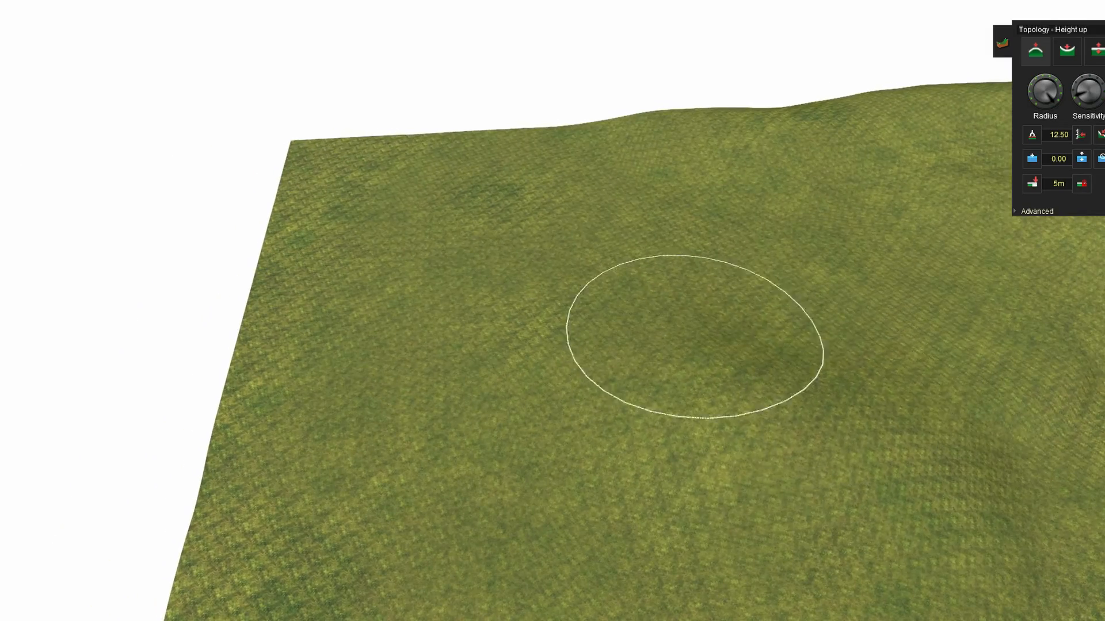
Build up uneven mounds with Height up around the board's outer corner and its adjoining slopes
right_click(848, 187)
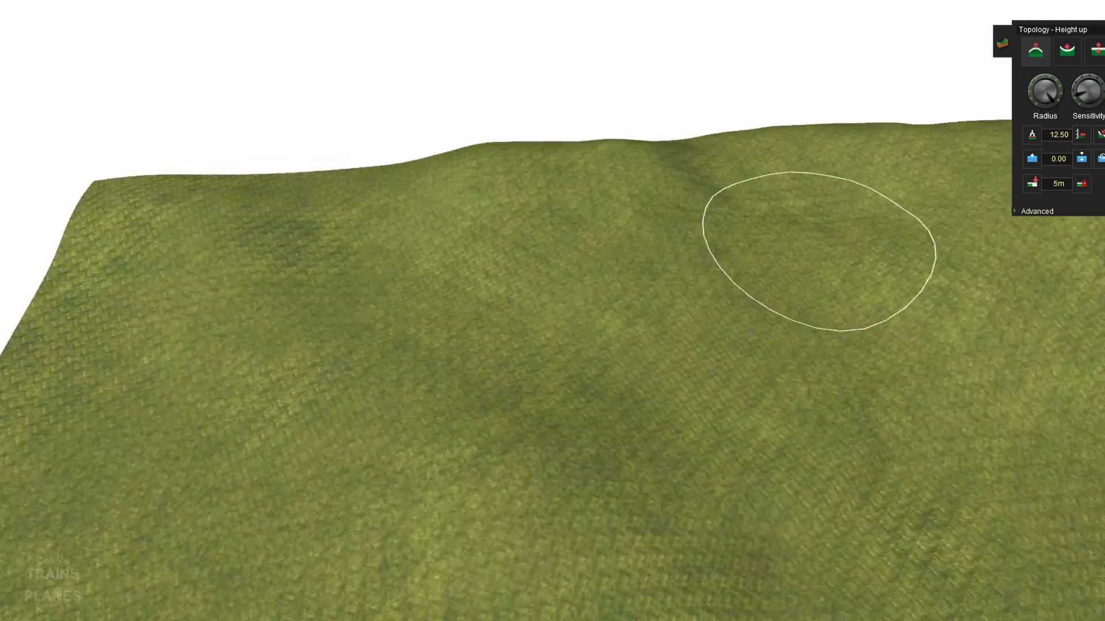
right_click(592, 496)
right_click(46, 288)
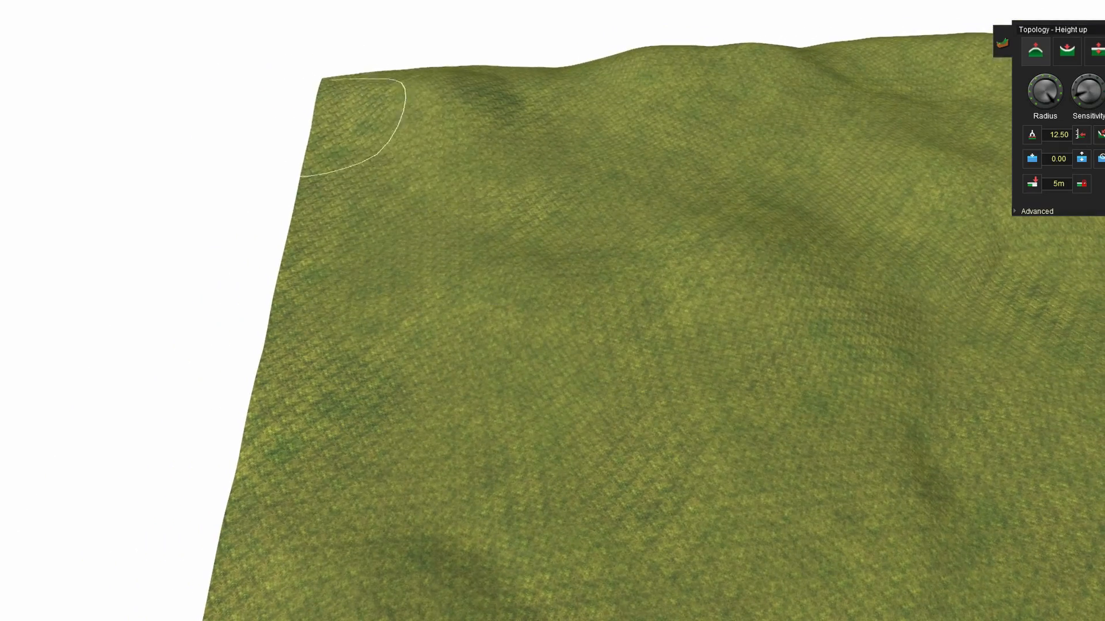
right_click(584, 498)
mouse_move(478, 355)
mouse_down()
mouse_move(621, 323)
mouse_move(432, 358)
mouse_up()
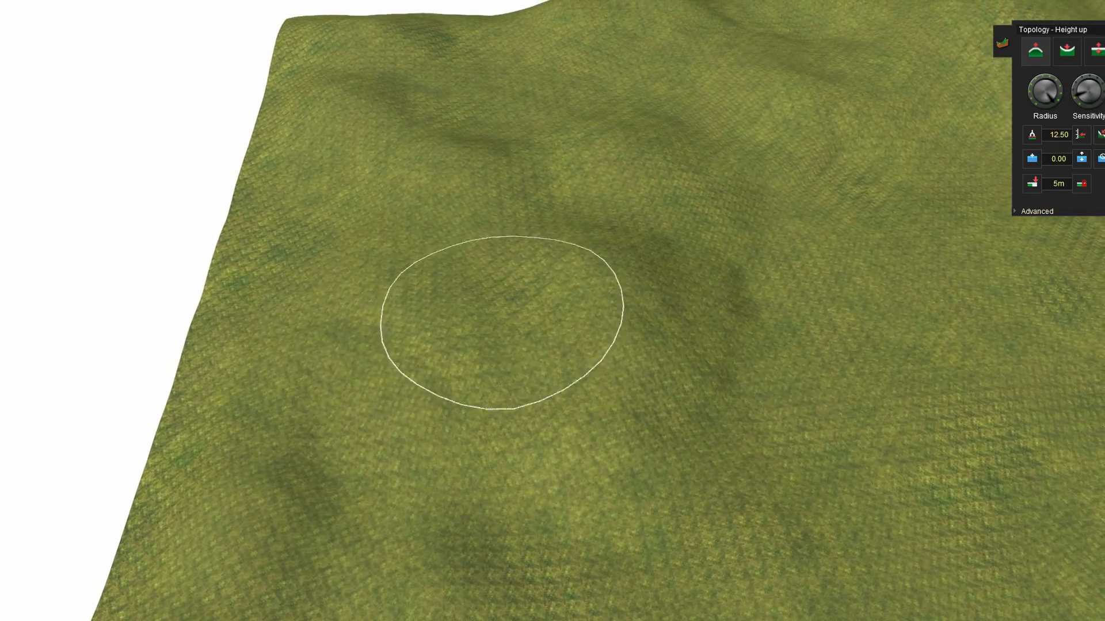
right_click(449, 495)
Heighten the ridge between the corner and the track, and the hills along the far board edge, with Height up
drag(424, 94, 437, 241)
middle_drag(437, 242, 636, 282)
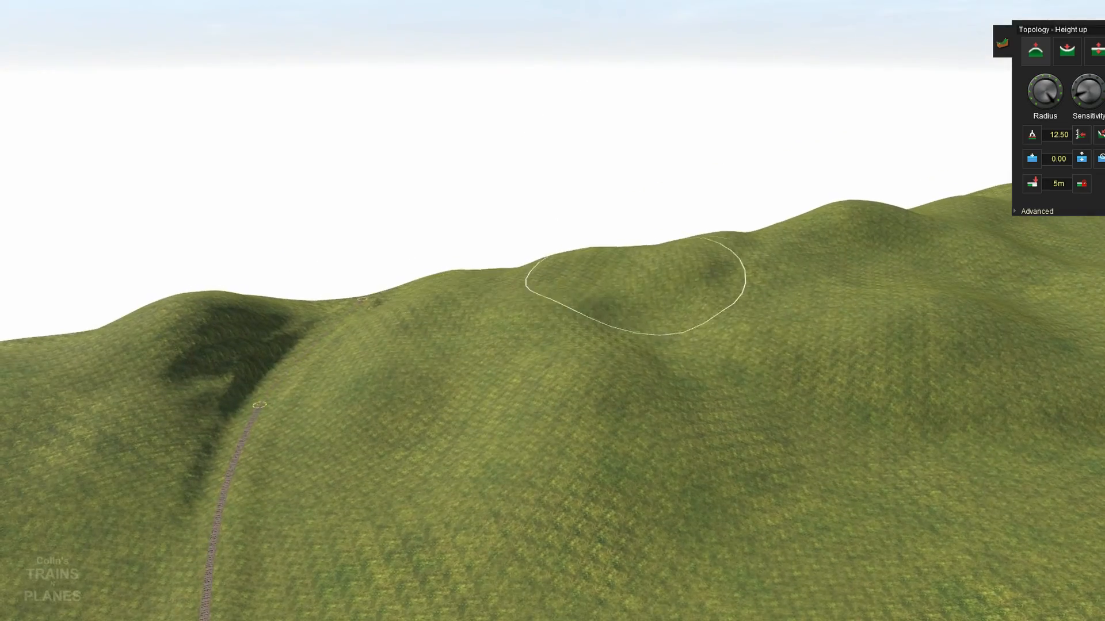
right_click(814, 429)
mouse_move(794, 239)
middle_down()
mouse_move(626, 98)
mouse_move(460, 171)
middle_up()
drag(460, 171, 566, 175)
right_click(702, 434)
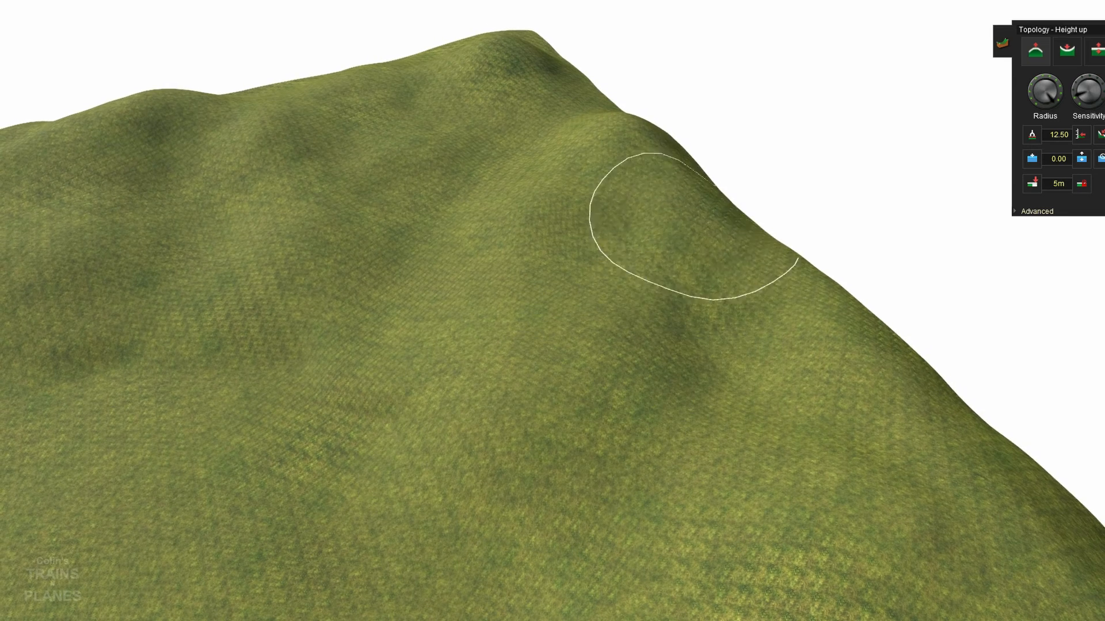
Carve a narrow winding gully down the slope between the hills with Height down at a small radius
click(1068, 51)
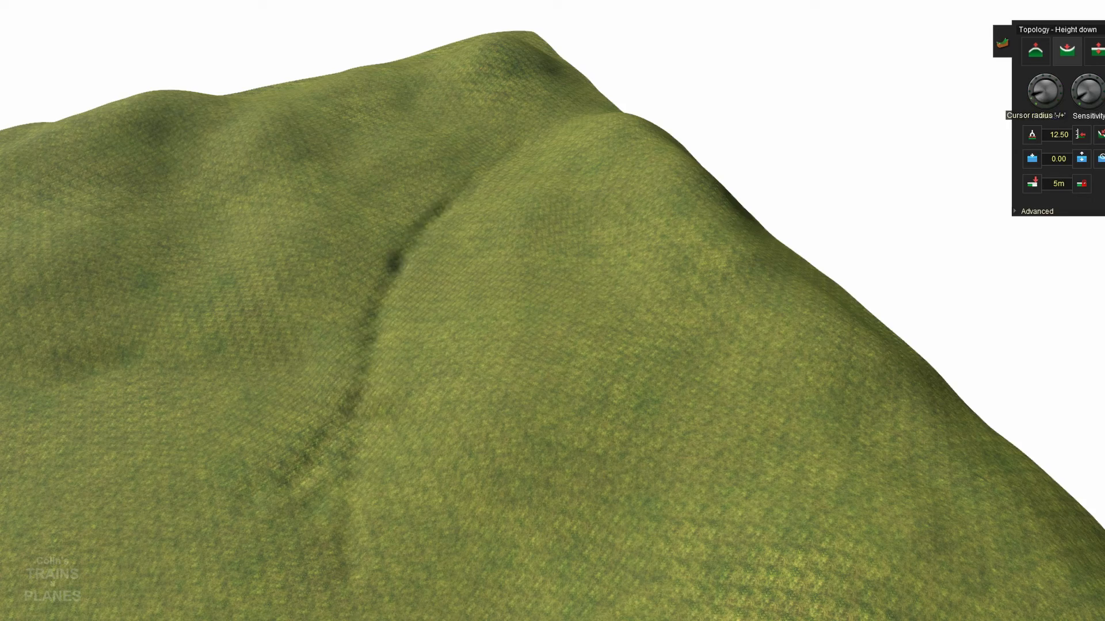
key(Left)
drag(209, 269, 234, 337)
key(Down)
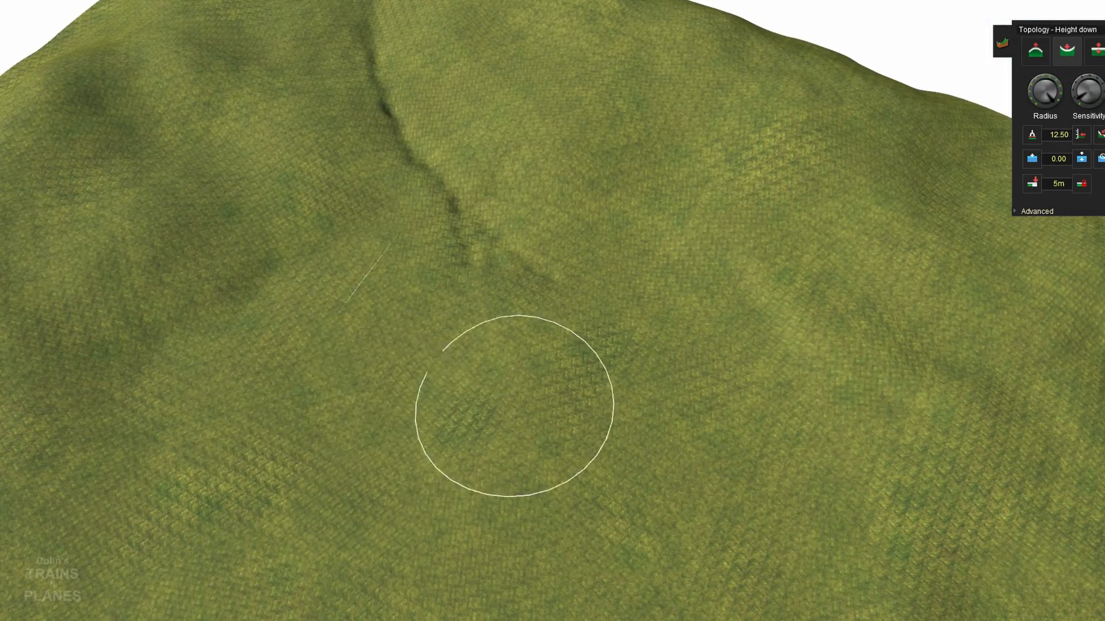
Excavate a broad lake basin at the foot of the gully slope with Height down at a large radius
right_click(533, 437)
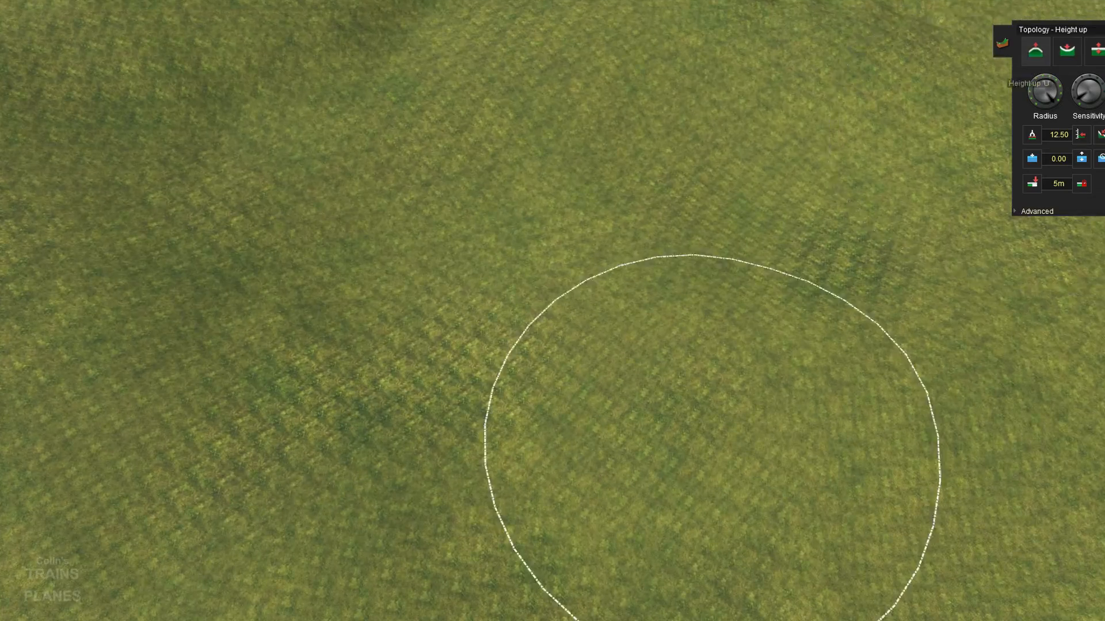
key(Down)
click(1067, 51)
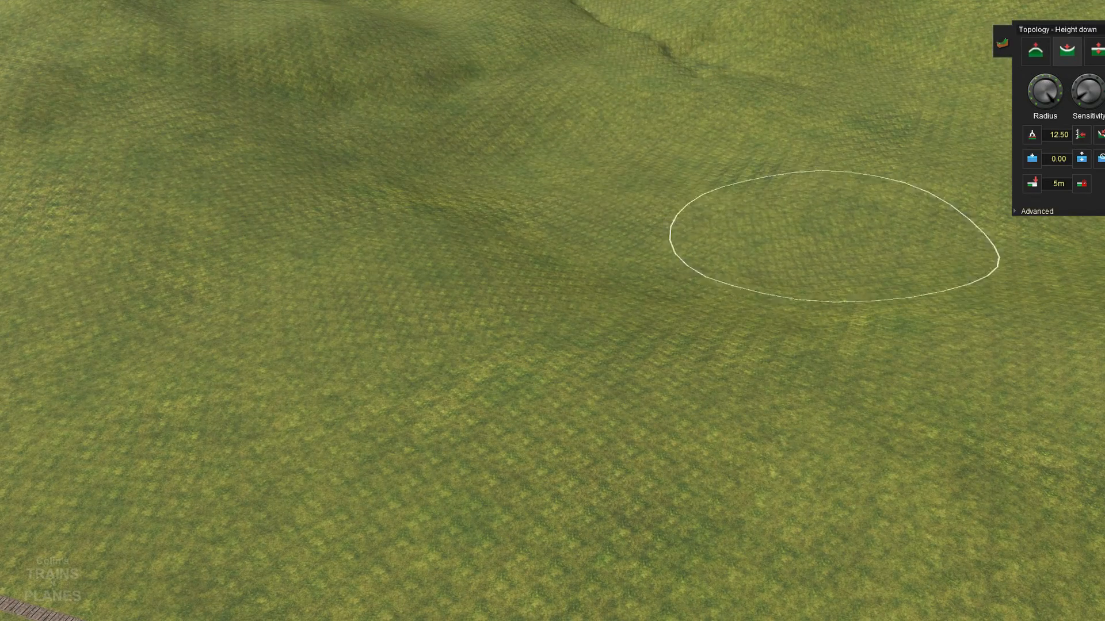
mouse_move(804, 227)
mouse_down()
mouse_move(464, 152)
mouse_move(953, 233)
mouse_up()
right_click(961, 230)
mouse_move(760, 201)
mouse_down()
mouse_move(681, 271)
mouse_move(571, 143)
mouse_move(853, 286)
mouse_move(155, 391)
mouse_up()
right_click(138, 380)
drag(707, 353, 253, 265)
Fill the excavated basin with water and adjust the lake's water level
click(1082, 158)
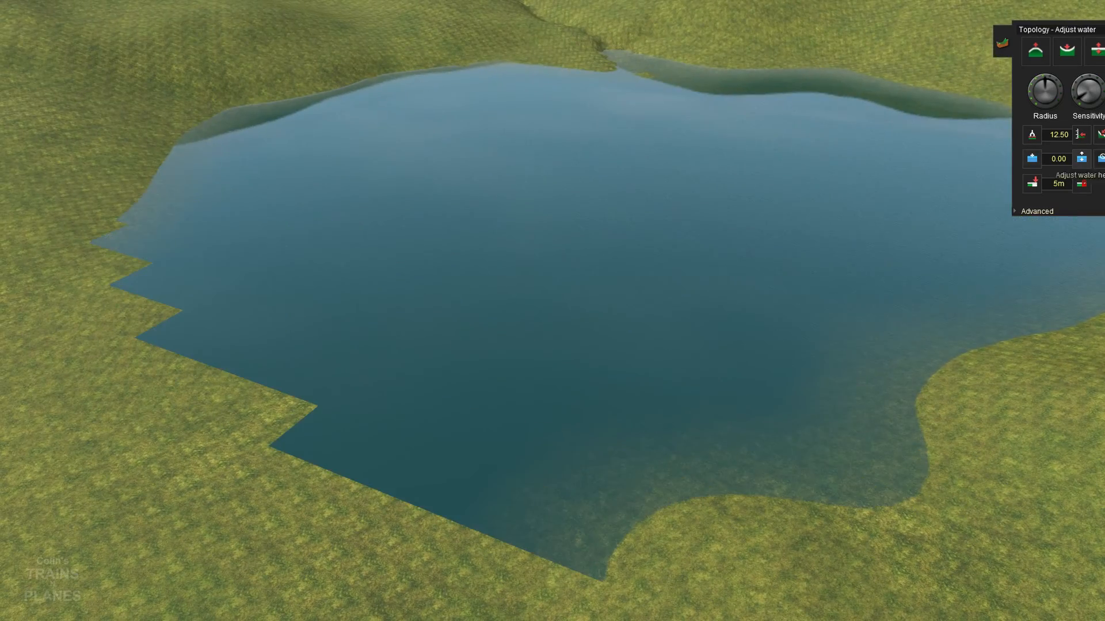
drag(576, 276, 575, 323)
key(Down)
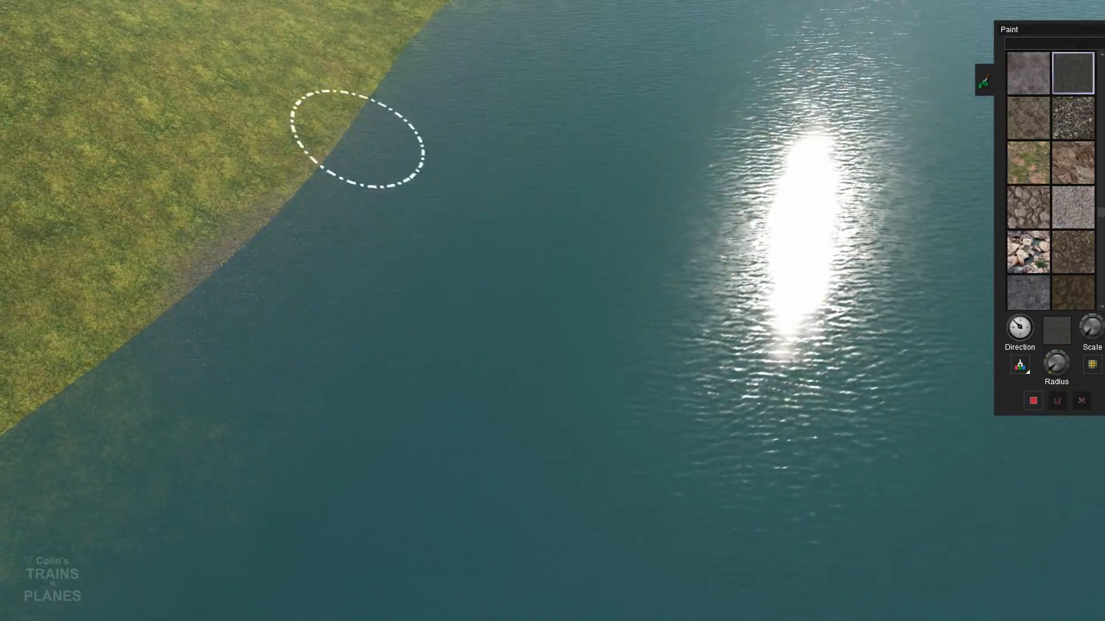
Paint grey gravel along the first stretch of lakeshore and lower the nearby bank with Height down
mouse_move(358, 138)
mouse_down()
mouse_move(518, 81)
mouse_move(575, 408)
mouse_move(647, 266)
mouse_move(762, 333)
mouse_up()
key(Down)
key(Left)
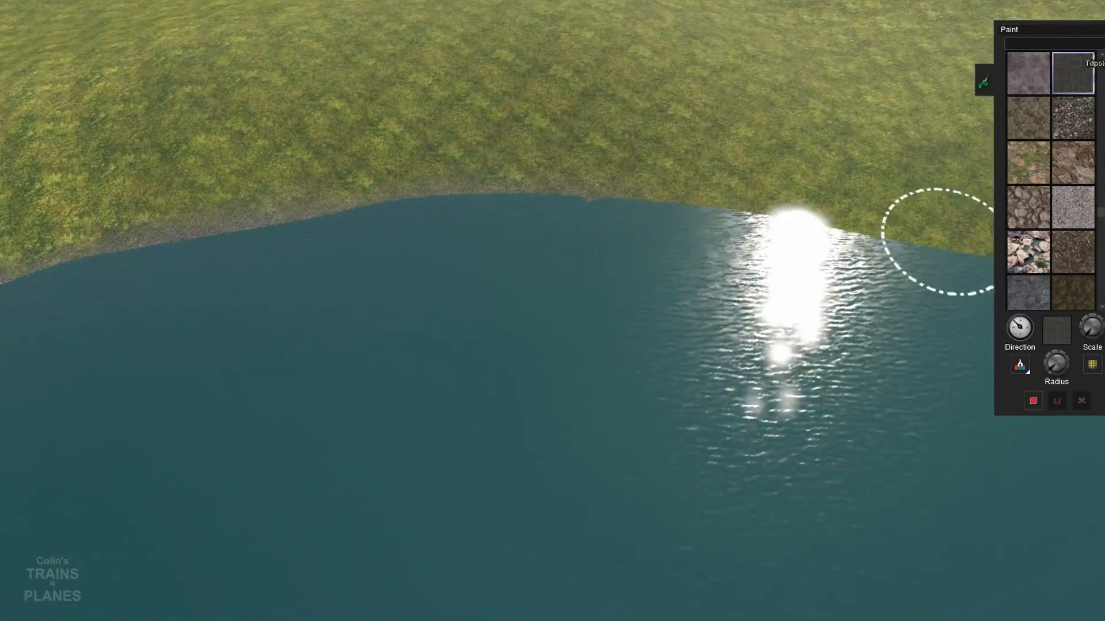
click(1099, 42)
click(1066, 51)
key(F2)
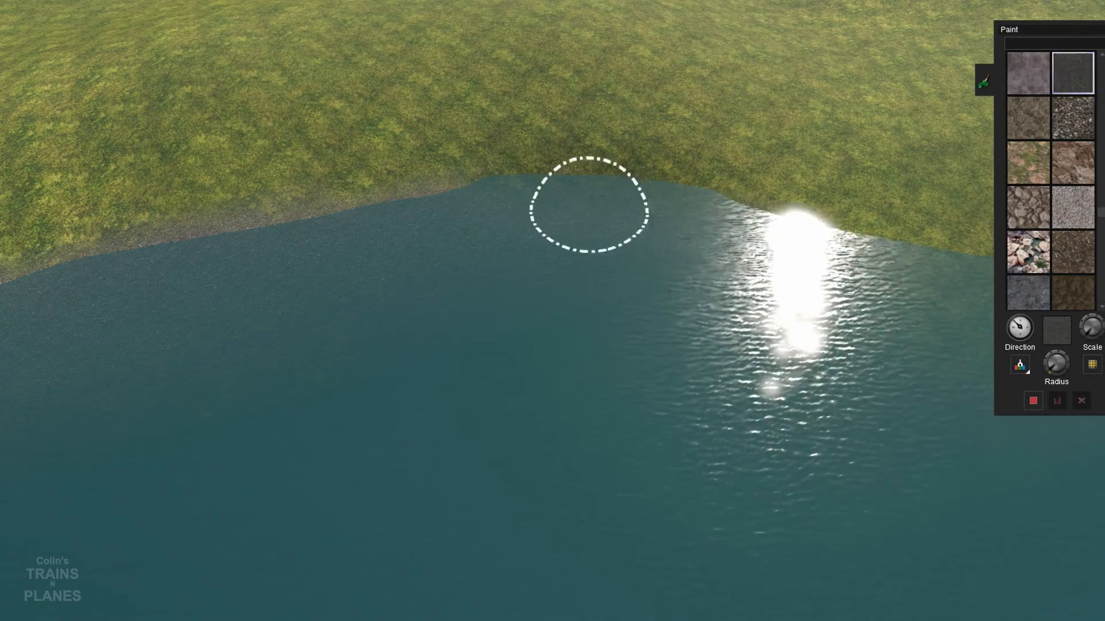
Paint the same grey gravel along the next stretch of lakeshore, straddling the waterline
right_click(739, 247)
key(Right)
drag(250, 507, 499, 52)
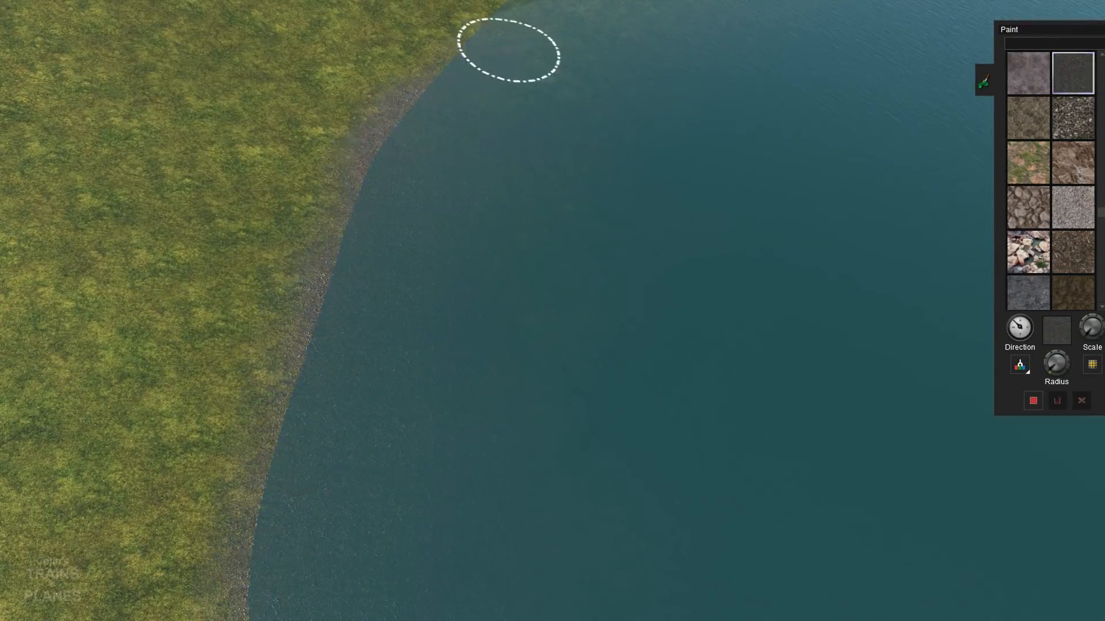
key(Up)
key(Right)
drag(449, 241, 611, 215)
Add water at height 0.82 along the unfilled edge of the lake
key(F1)
click(1043, 159)
click(569, 285)
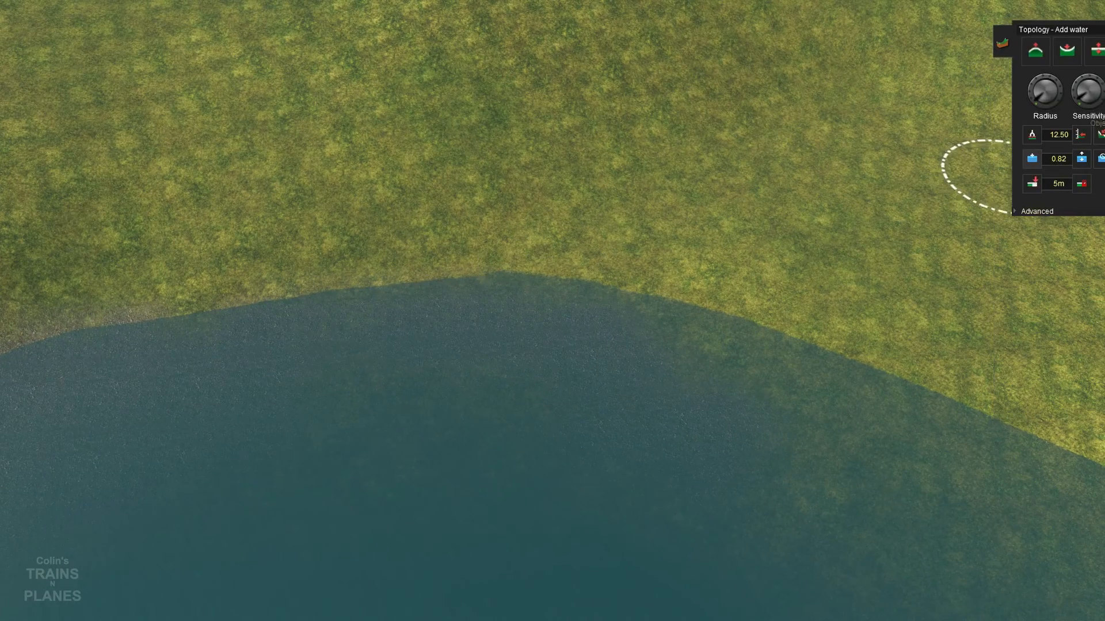
Paint a continuous band of grey gravel around the remaining curves of the lakeshore
key(F2)
right_click(883, 439)
drag(863, 322, 752, 232)
click(875, 143)
key(Right)
mouse_move(610, 296)
mouse_down()
mouse_move(558, 261)
mouse_move(762, 468)
mouse_move(478, 340)
mouse_move(526, 131)
mouse_move(644, 159)
mouse_up()
key(Down)
key(Right)
key(Right)
mouse_move(309, 129)
mouse_down()
mouse_move(399, 167)
mouse_move(760, 415)
mouse_up()
key(Right)
drag(421, 326, 282, 535)
key(Up)
key(Up)
mouse_move(643, 155)
mouse_down()
mouse_move(710, 138)
mouse_move(657, 217)
mouse_move(683, 272)
mouse_move(845, 299)
mouse_up()
key(Right)
key(Right)
key(Right)
drag(437, 247, 978, 437)
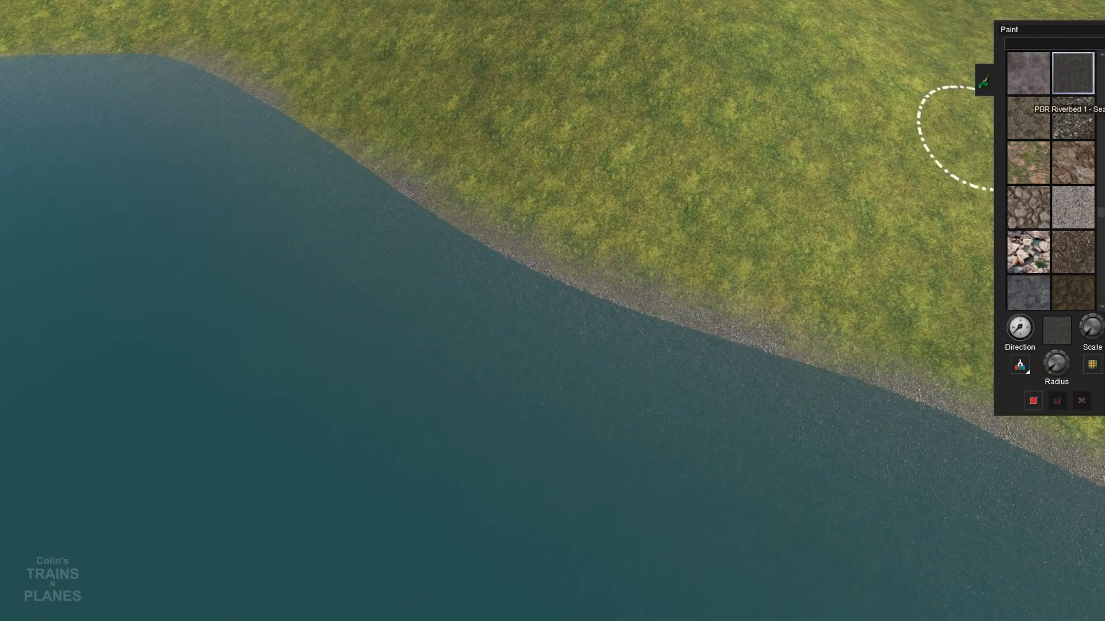
Filter the ground textures by mud and paint sample patches of red and pale textures on the lake bank
text(Mud)
scroll(1051, 184, down, 3)
click(1028, 289)
click(420, 189)
scroll(1051, 184, up, 3)
click(1028, 208)
click(426, 202)
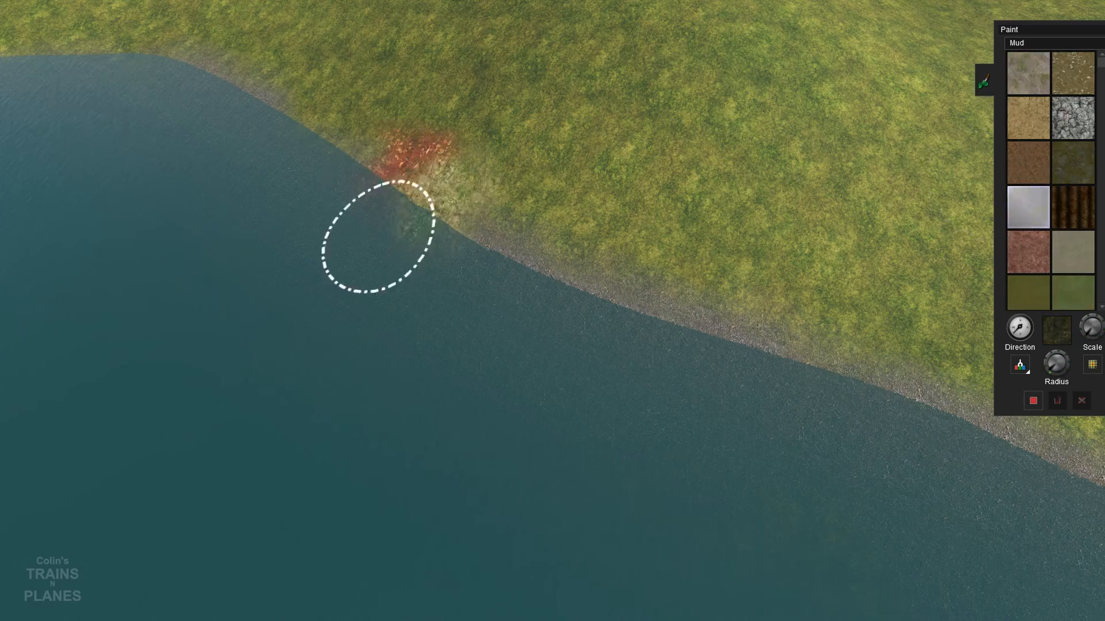
key(Right)
drag(587, 55, 477, 147)
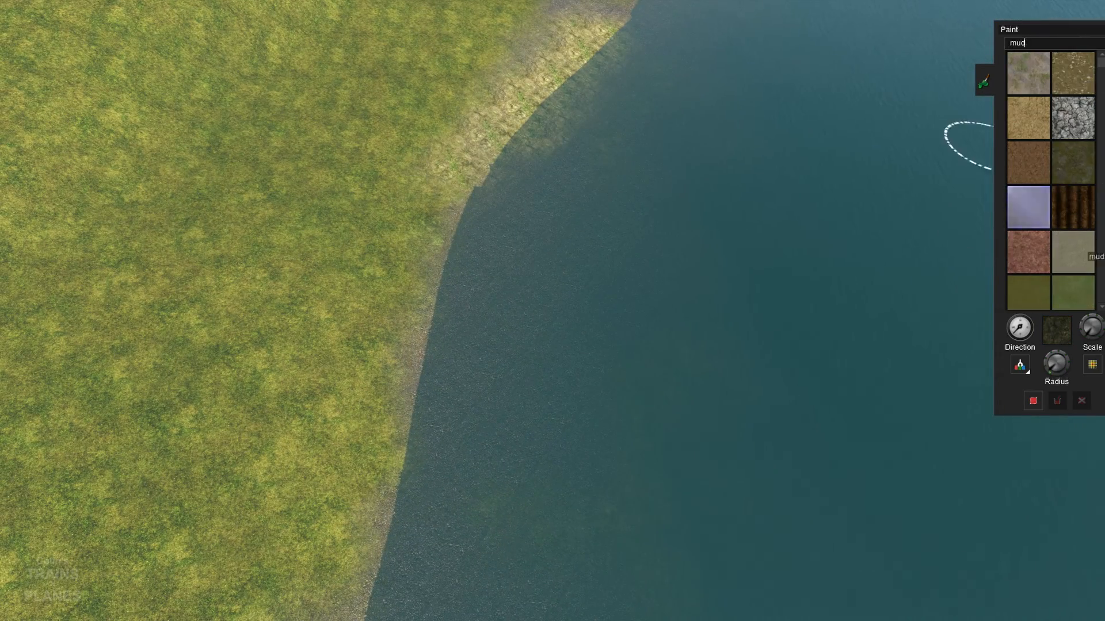
Filter the ground textures by PBR and paint pale and dark rock textures along the bank and nearby slope
key(BackSpace)
key(BackSpace)
key(BackSpace)
text(PBR)
key(Right)
mouse_move(86, 506)
mouse_down()
mouse_move(333, 351)
mouse_move(684, 178)
mouse_up()
scroll(1050, 173, down, 2)
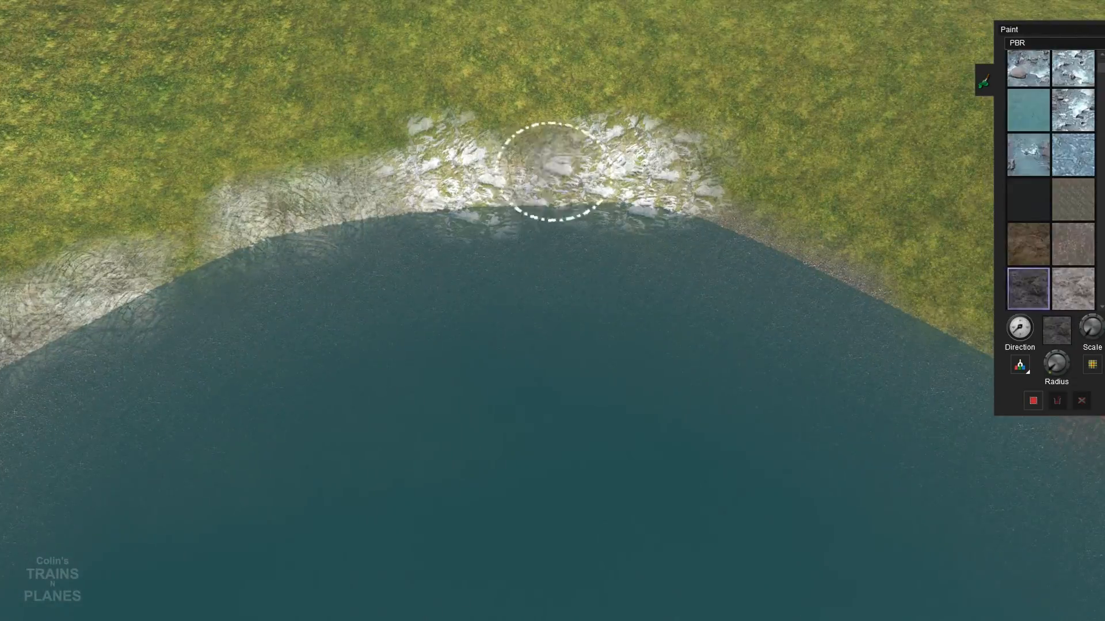
key(Left)
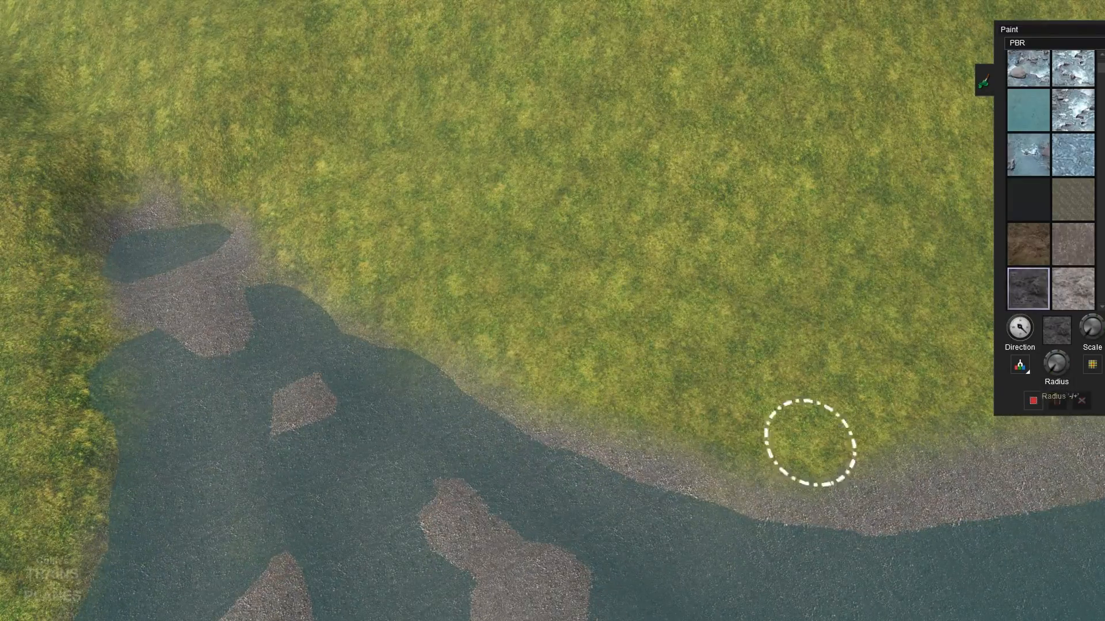
drag(809, 444, 50, 314)
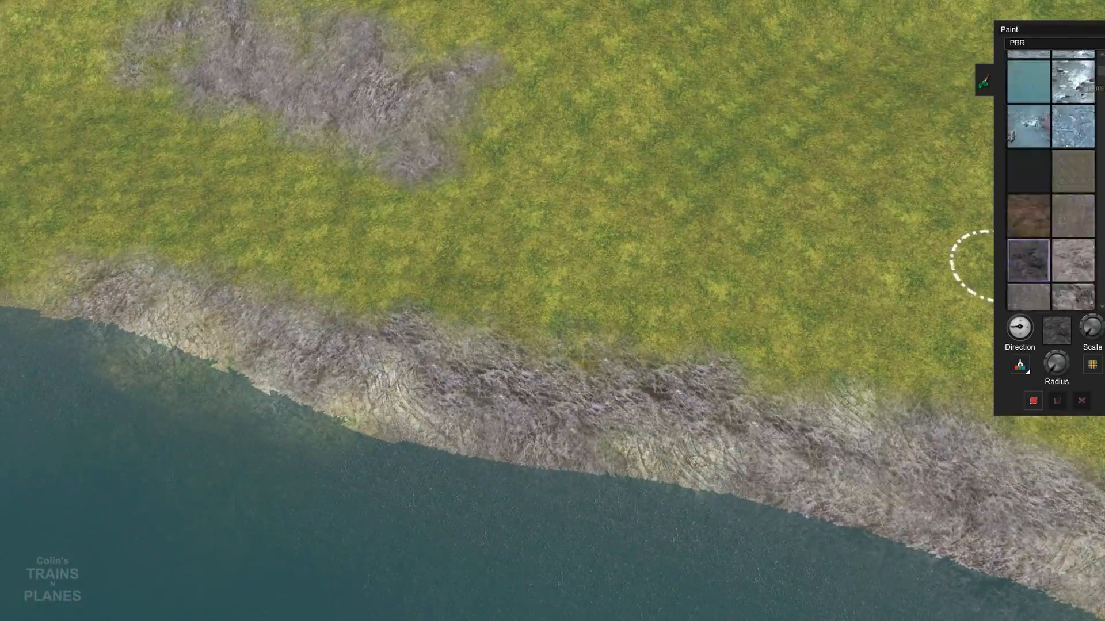
Paint sandy tan patches over the rocky lake bank with a PBR ground texture
scroll(1051, 172, down, 5)
click(1073, 175)
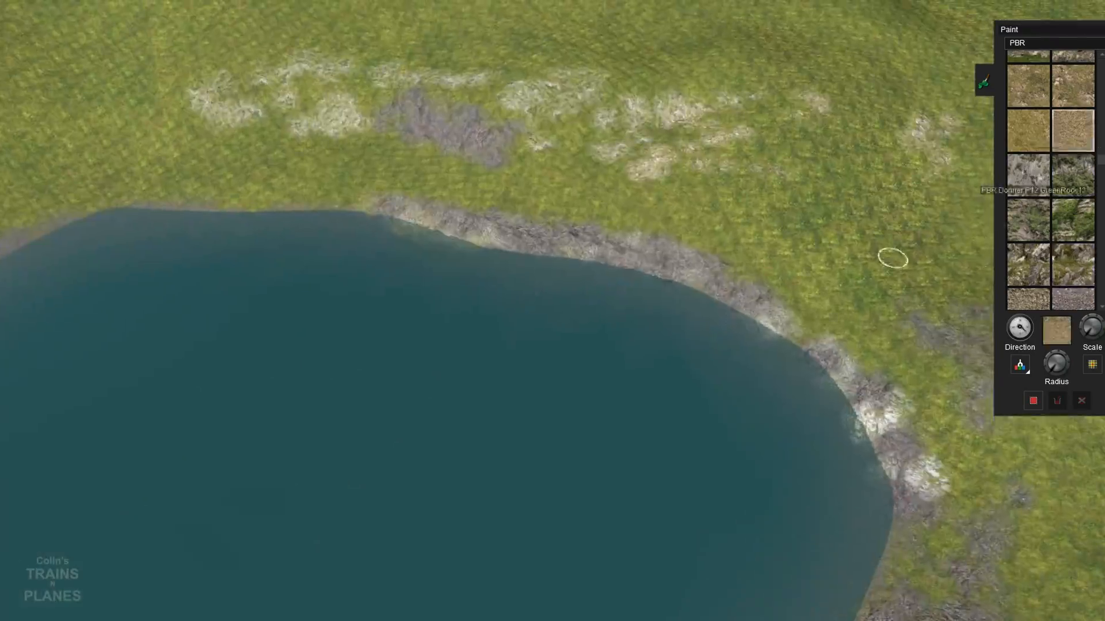
drag(766, 290, 542, 259)
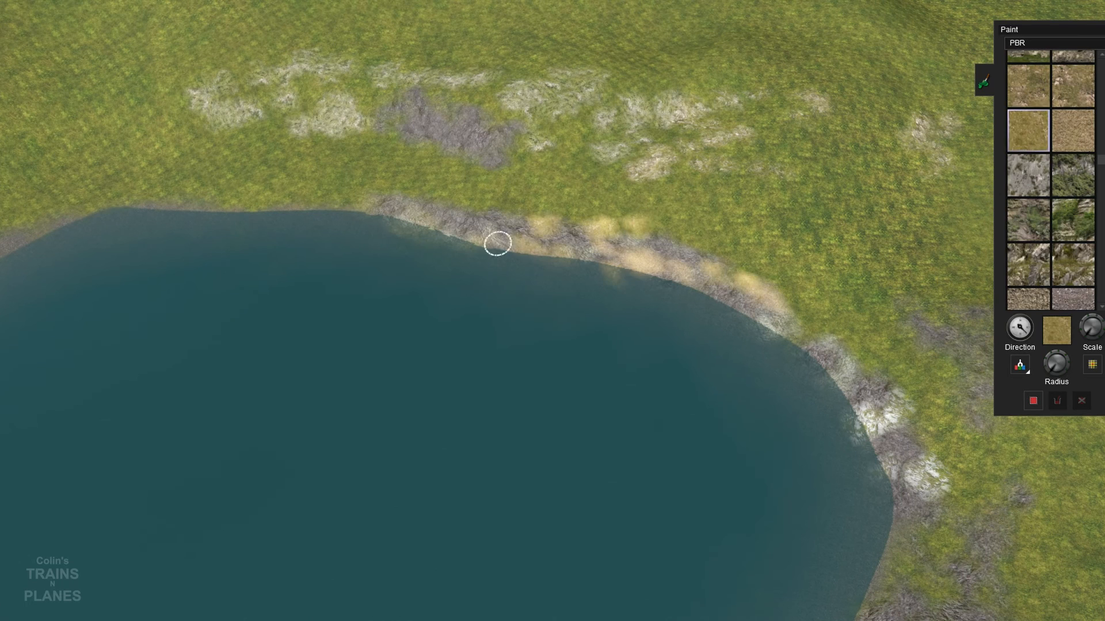
scroll(1050, 173, down, 3)
drag(1052, 369, 1050, 361)
drag(805, 342, 676, 248)
key(ctrl+z)
key(ctrl+z)
Paint a mottled white rock texture with green tufts along the curved lake bank
click(1028, 163)
drag(1050, 361, 1052, 369)
drag(814, 325, 435, 214)
Paint scattered patches of pinkish cobblestone and grey rock on the slope above the lake
scroll(1050, 172, down, 5)
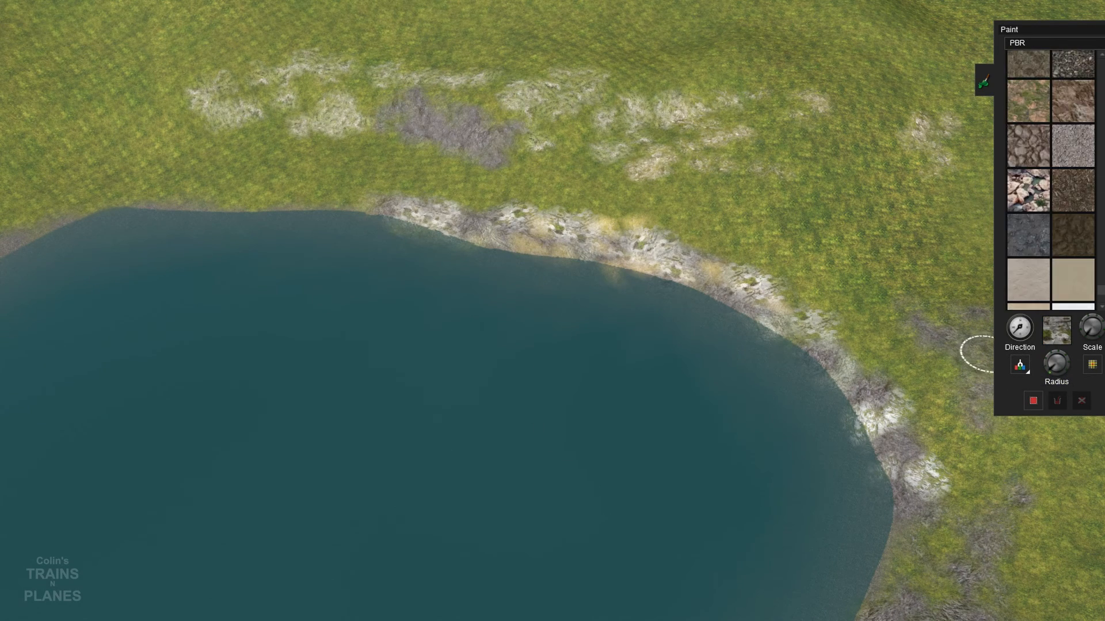
click(1028, 145)
right_click(939, 138)
click(240, 219)
click(293, 219)
drag(271, 175, 426, 179)
click(472, 200)
click(431, 221)
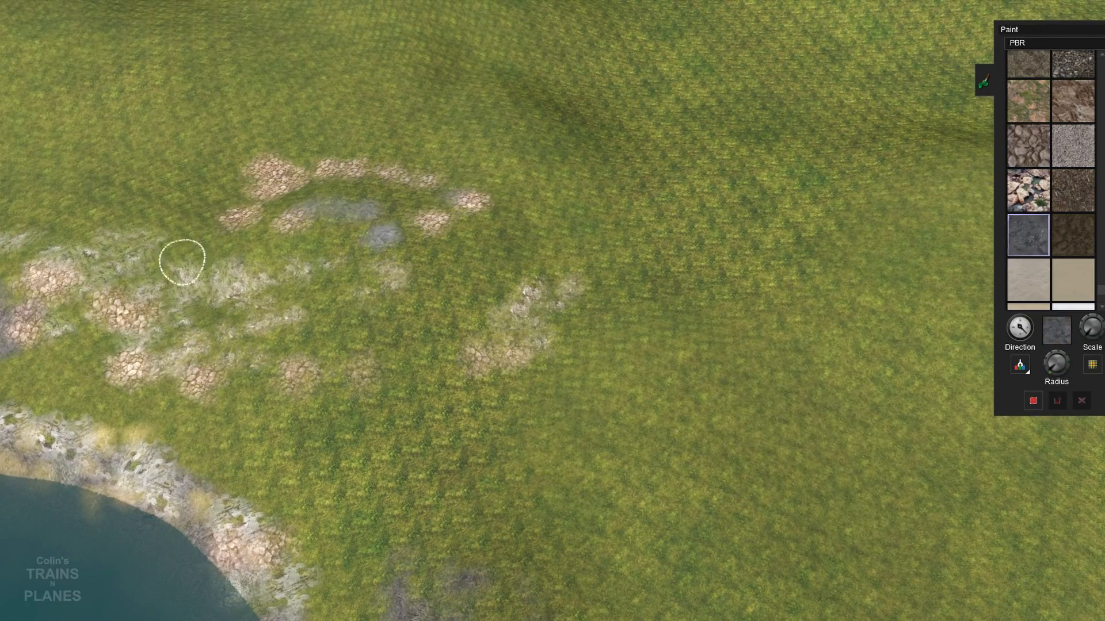
Paint dark brown earth patches among the rocks and across the slopes between the lake and the road
click(1074, 235)
drag(287, 173, 121, 282)
right_click(132, 311)
drag(426, 287, 202, 299)
right_click(846, 368)
right_click(575, 507)
drag(538, 363, 466, 440)
click(345, 521)
drag(356, 452, 331, 570)
drag(460, 541, 535, 454)
right_drag(745, 185, 420, 443)
right_click(426, 415)
drag(167, 172, 287, 115)
right_click(909, 328)
drag(415, 368, 501, 354)
drag(831, 213, 780, 243)
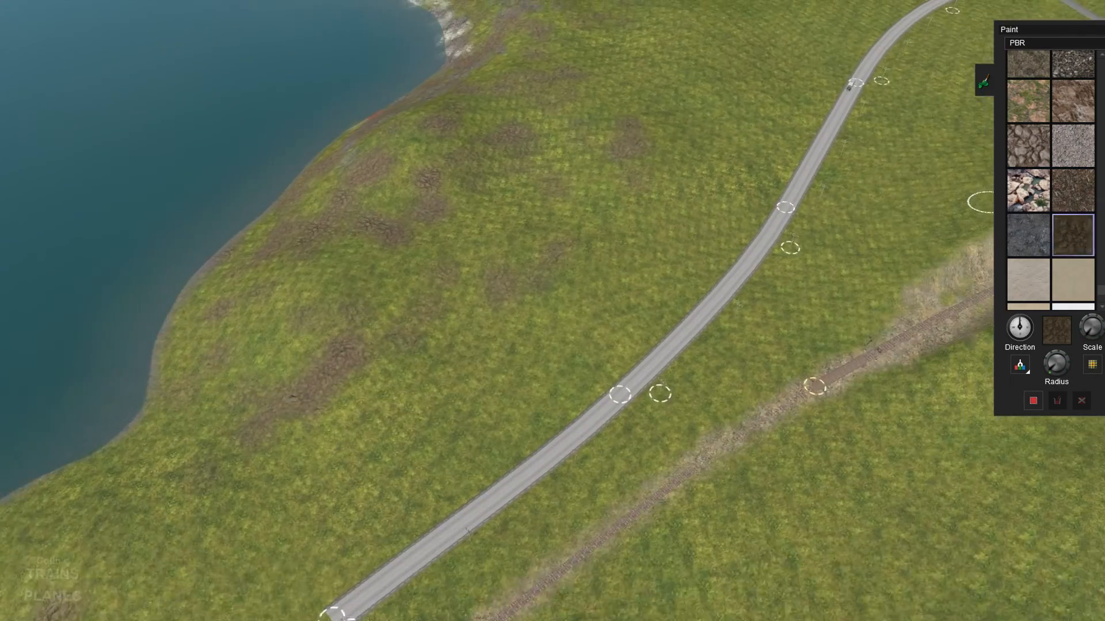
Filter the textures by PBR Grass and paint bright and dark green patches between the lake and the road
text(Grass[)
key(BackSpace)
click(1074, 118)
text([[)
drag(708, 29, 605, 39)
key(BackSpace)
key(BackSpace)
click(1073, 163)
text([)
click(627, 226)
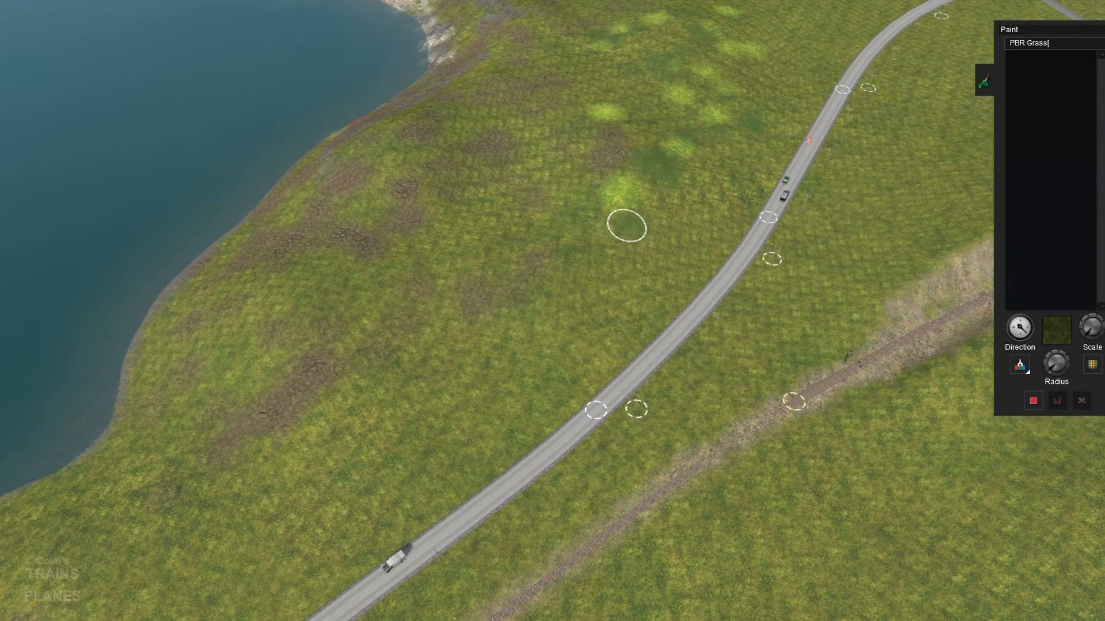
key(BackSpace)
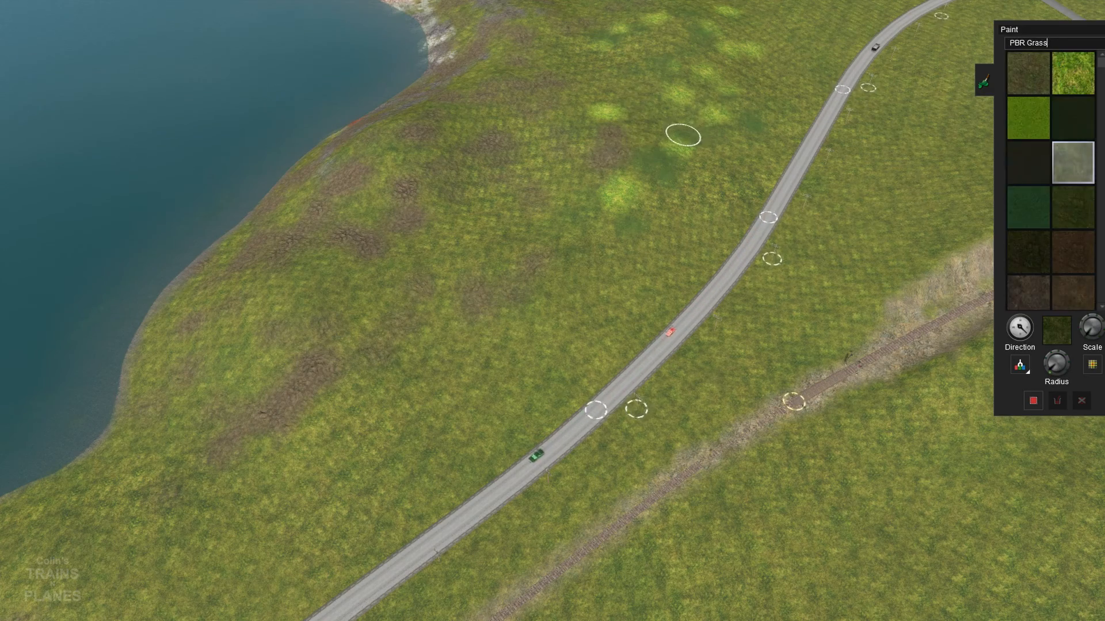
Dab dark grass patches across the lakeside slopes and the surrounding hills at irregular spacing
click(592, 345)
click(266, 478)
click(582, 254)
click(685, 397)
click(408, 358)
click(189, 442)
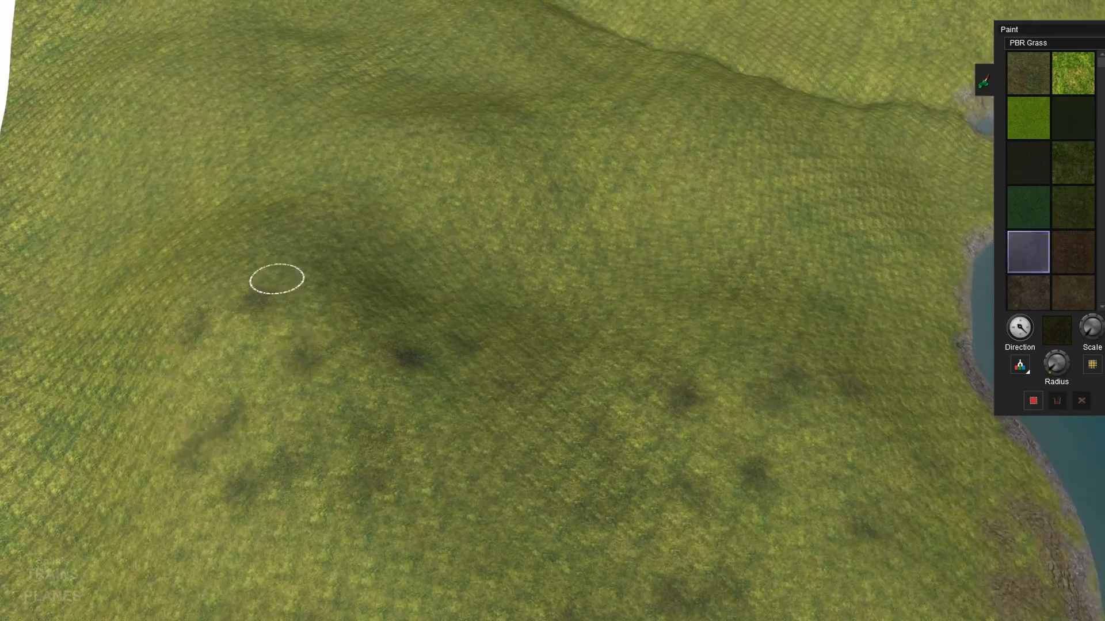
click(216, 515)
click(520, 457)
click(516, 371)
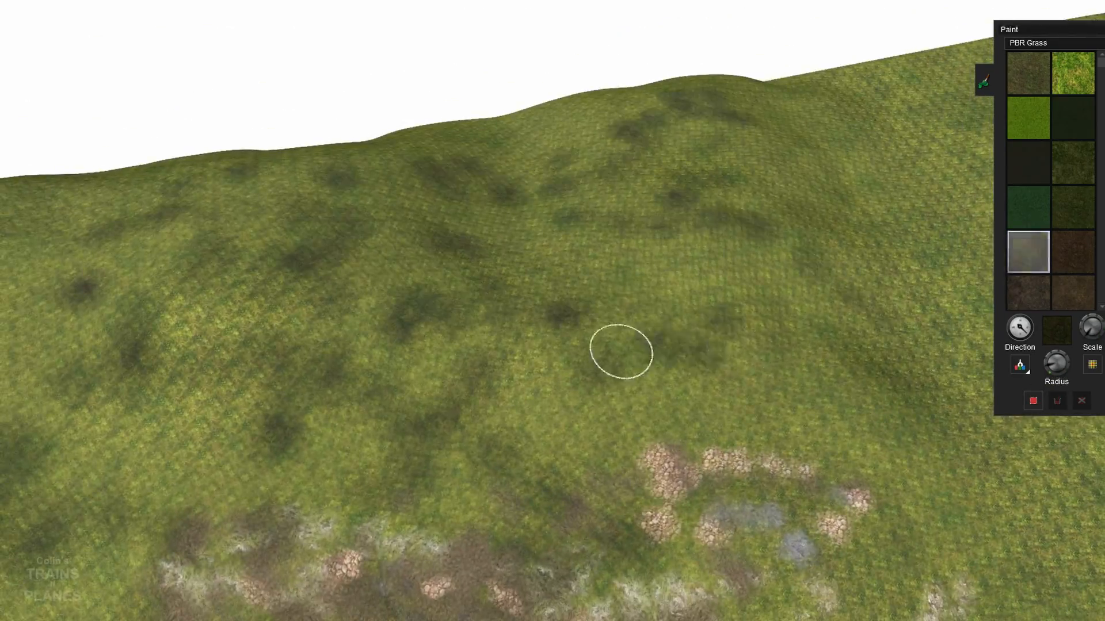
click(337, 247)
click(520, 232)
click(469, 209)
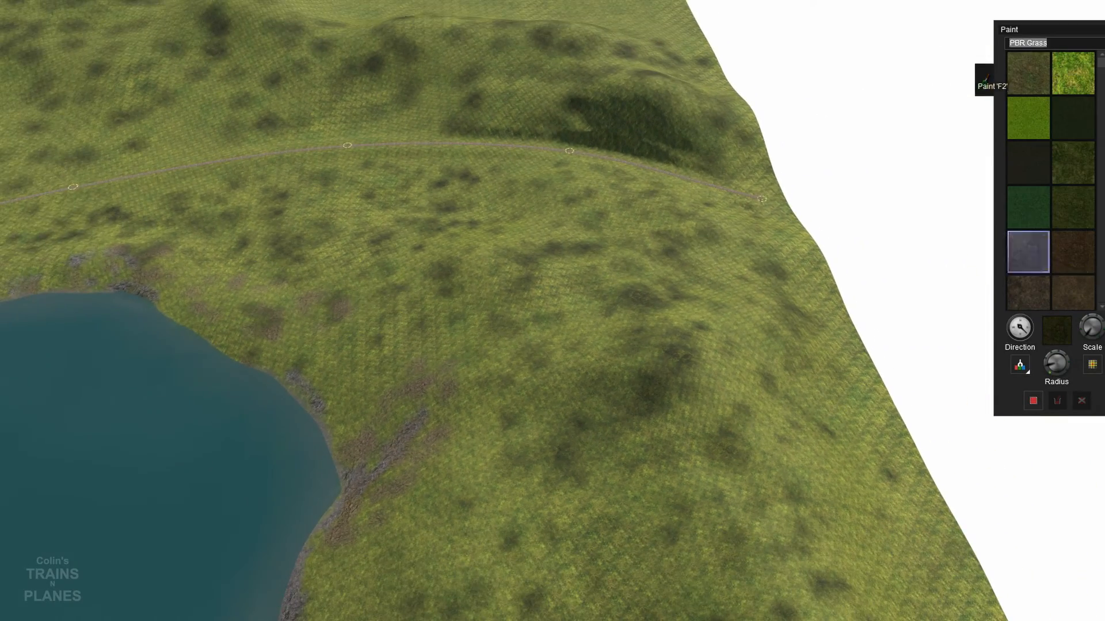
Search the ground textures for rock, select the brown rubble texture, and search for JR textures
text(rock)
click(1073, 288)
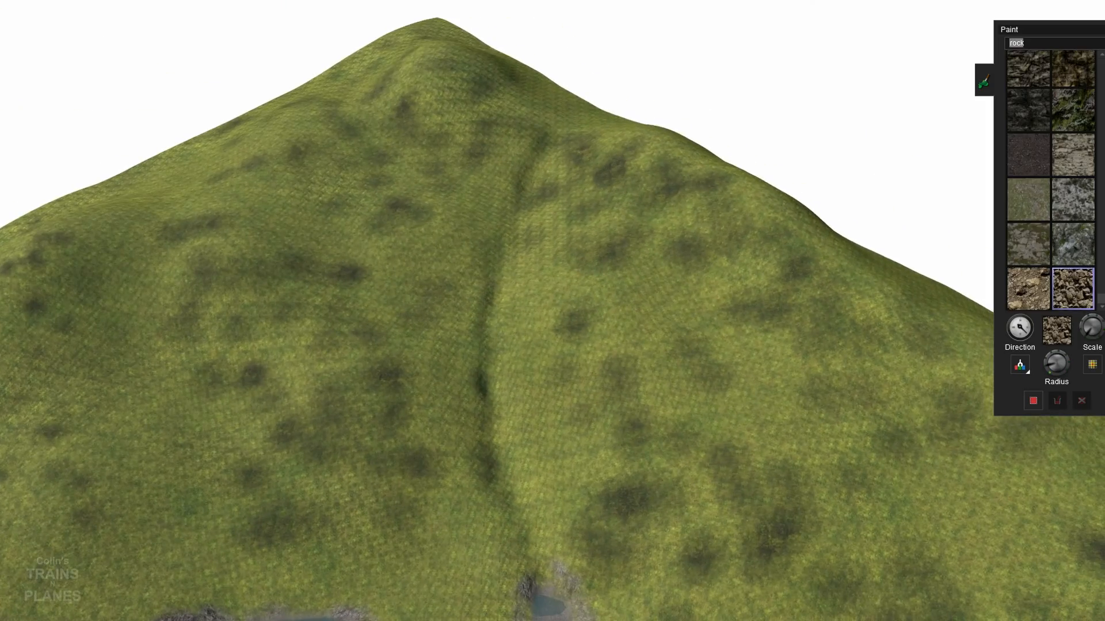
text(JR)
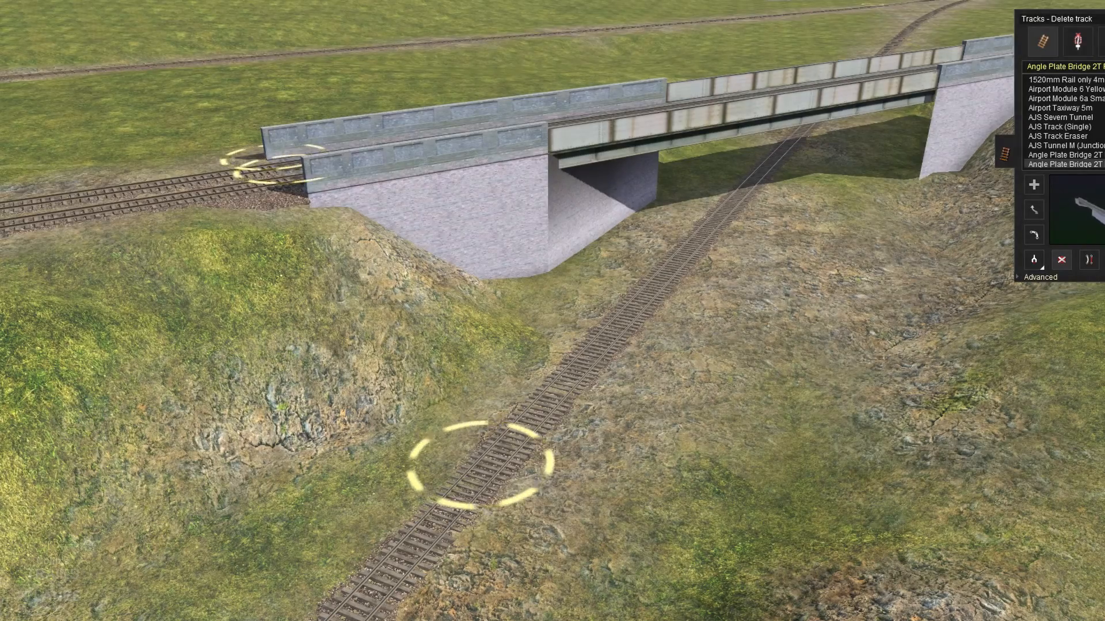
Delete the Angle Plate Bridge that spans the lower track in the cutting
key(Left)
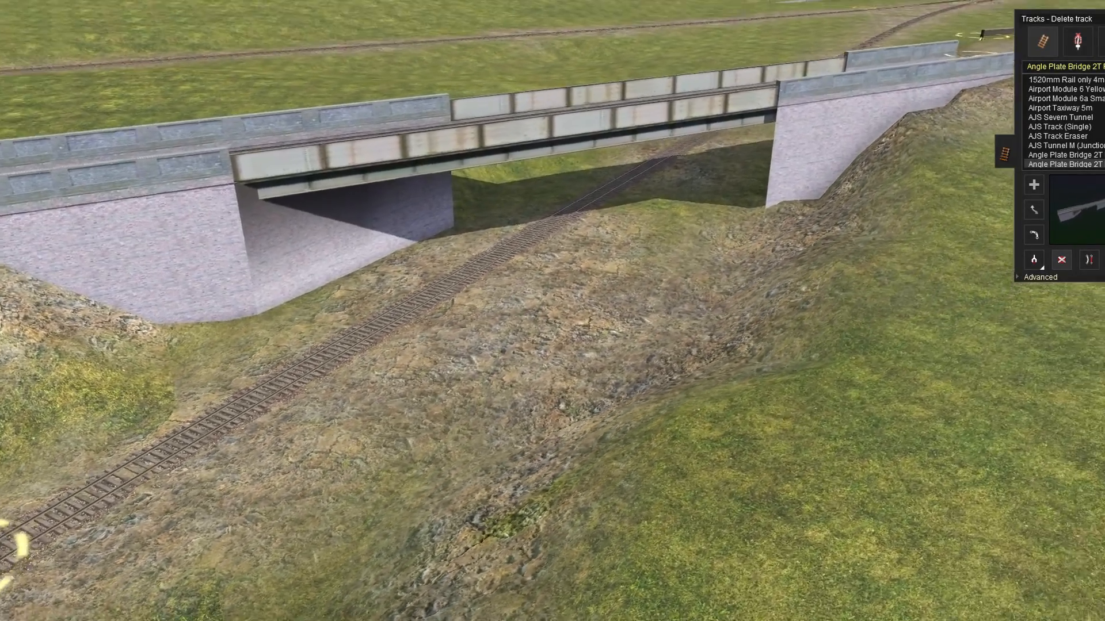
key(g)
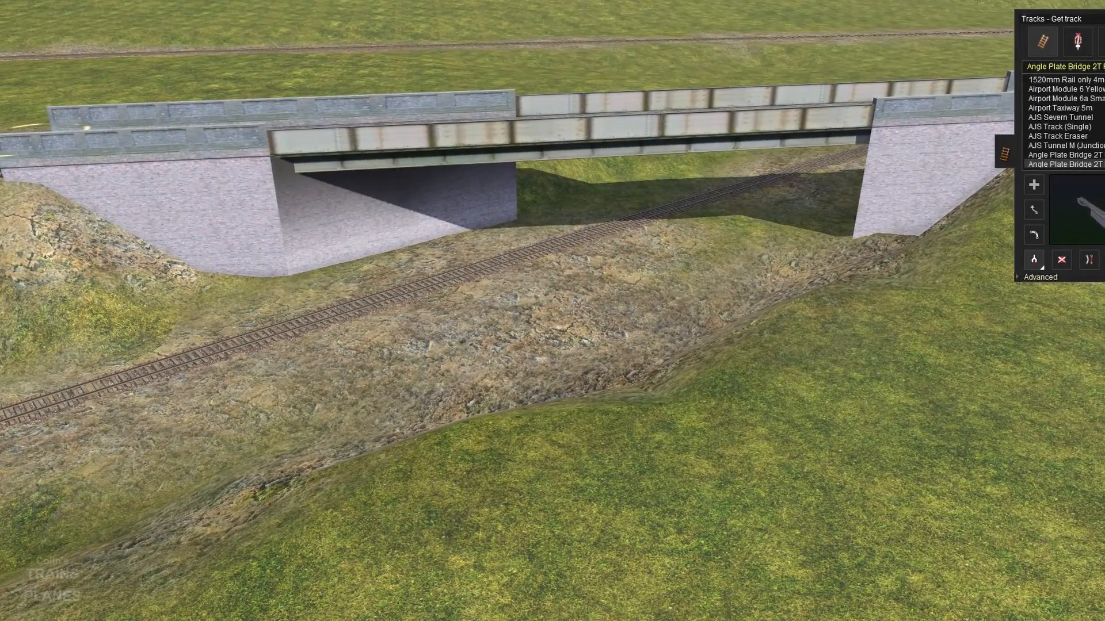
click(495, 262)
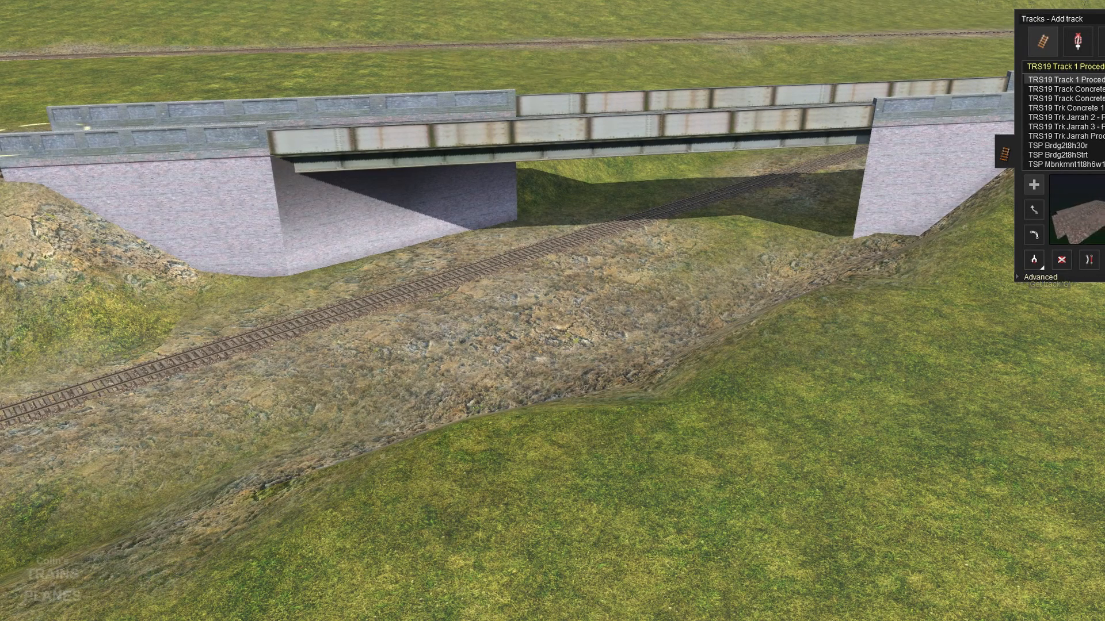
click(535, 129)
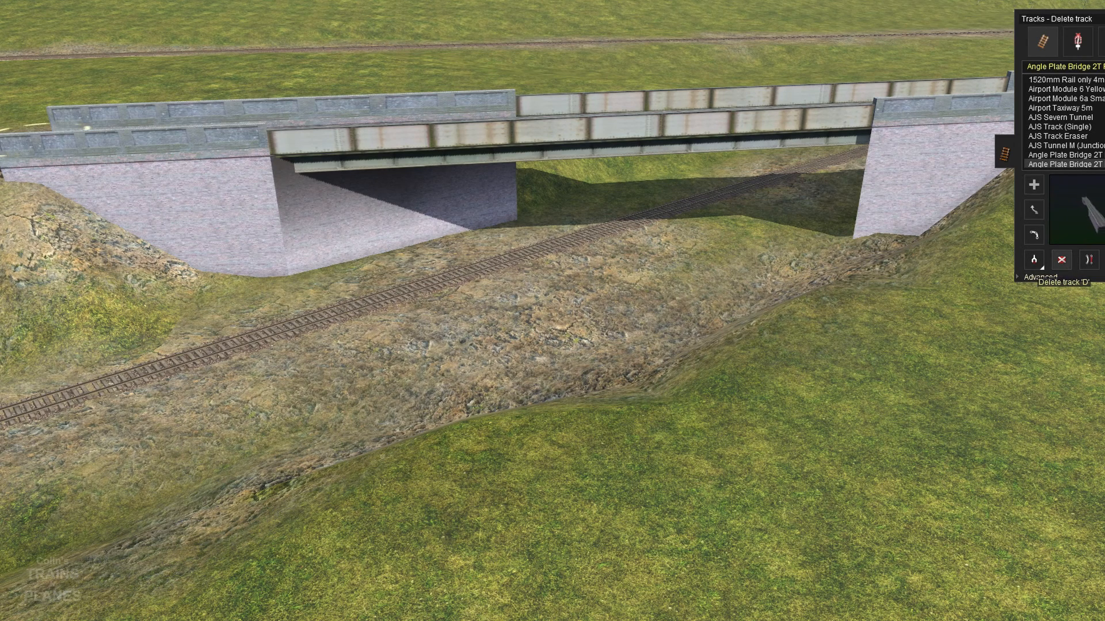
click(541, 127)
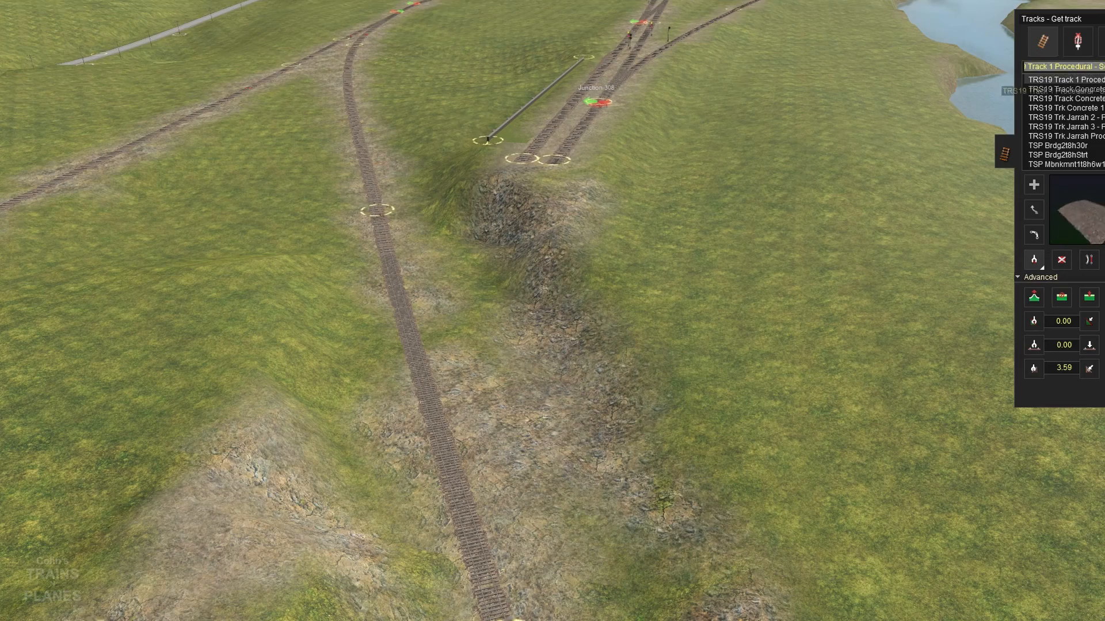
Find the Austin Warren Truss bridge among the track types and place it across the gap over the lower track
text(Austin W)
click(371, 454)
click(1062, 260)
click(1066, 145)
click(373, 457)
key(Up)
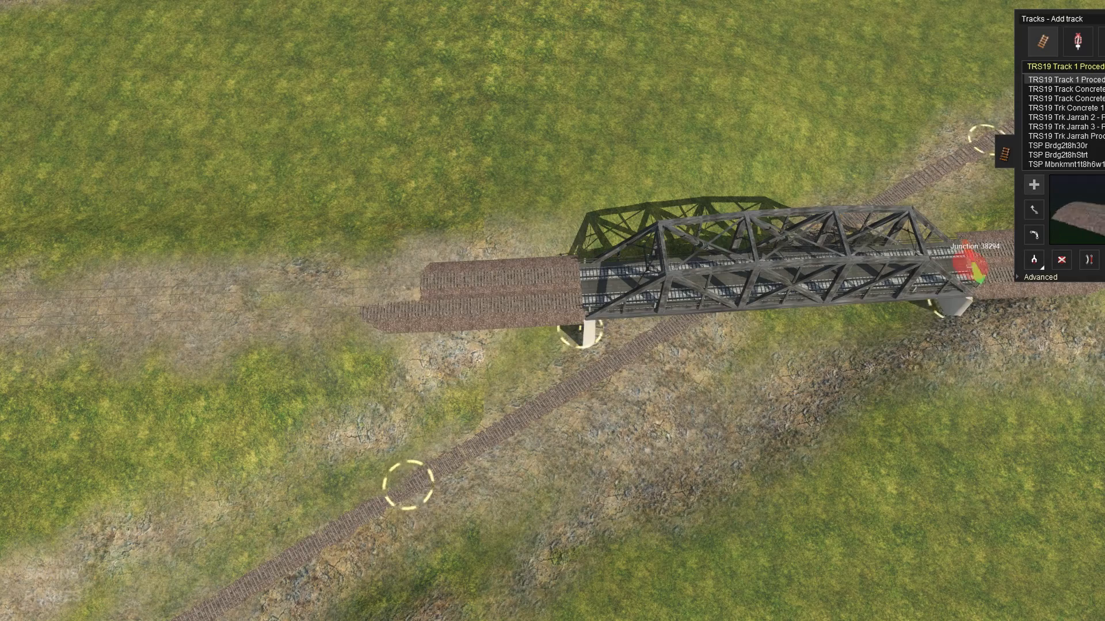
Delete the stray track forming a junction at the truss bridge's end and pick up the Austin Warren Truss type
click(1061, 259)
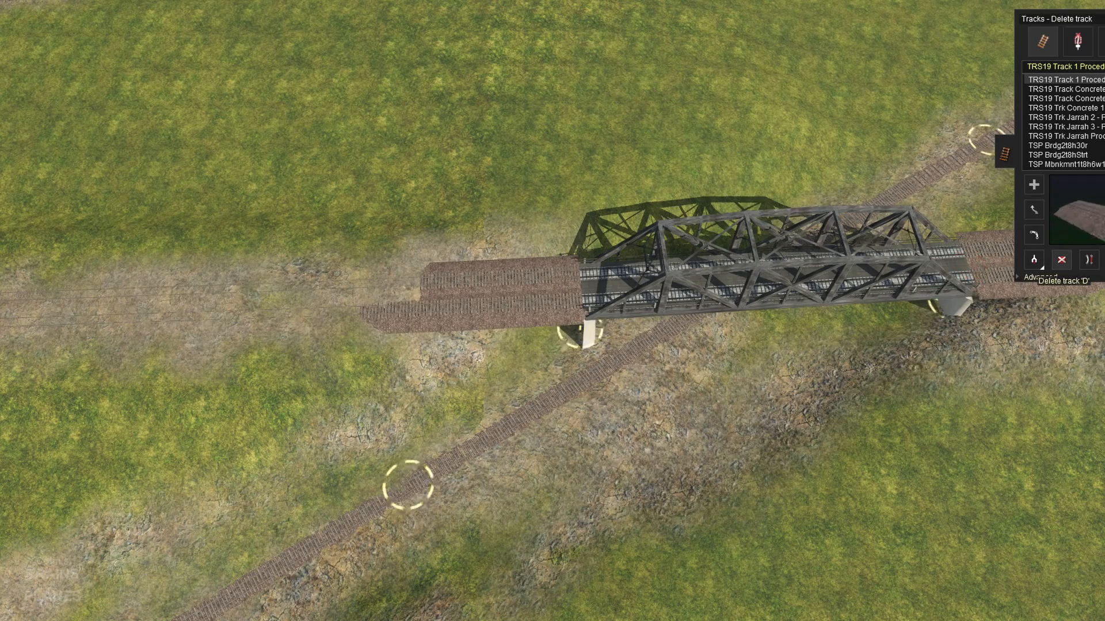
text(Aus)
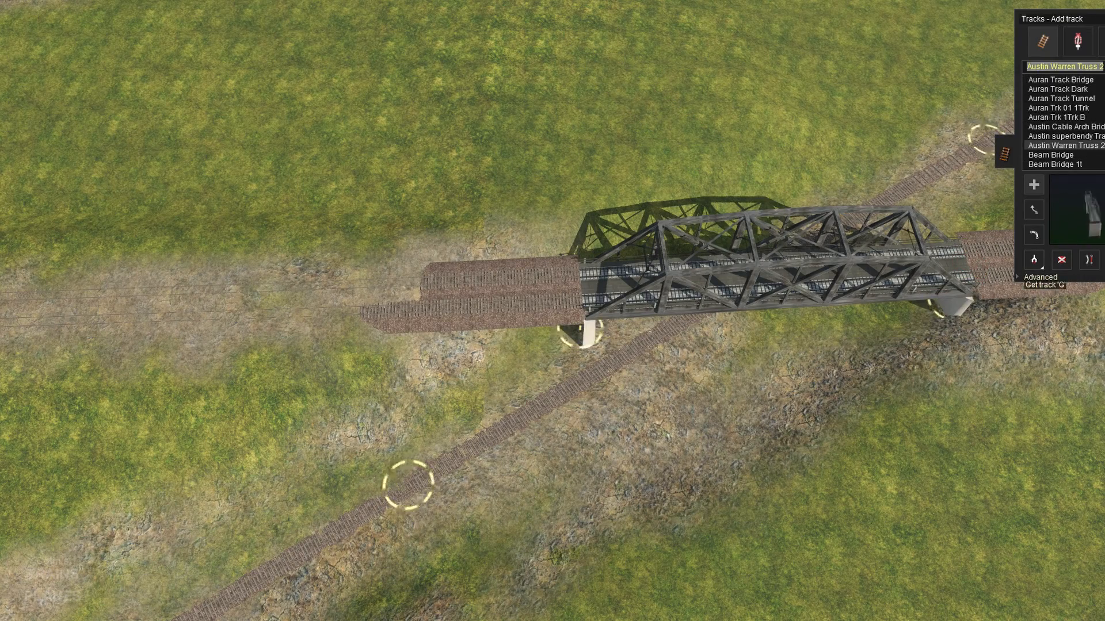
text(ment, steel truss RR Br)
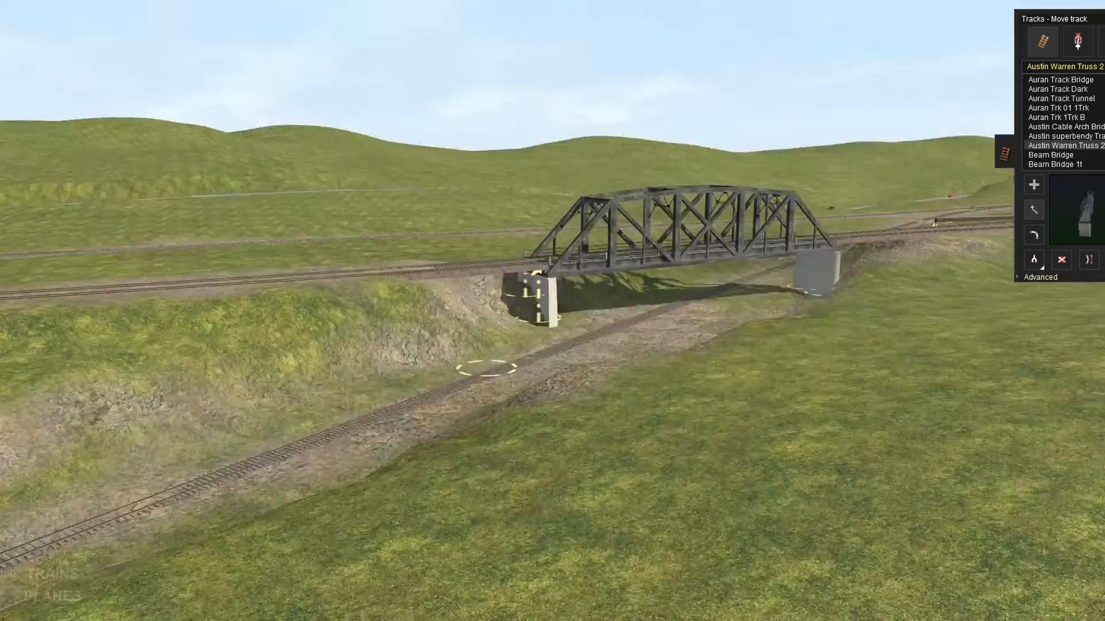